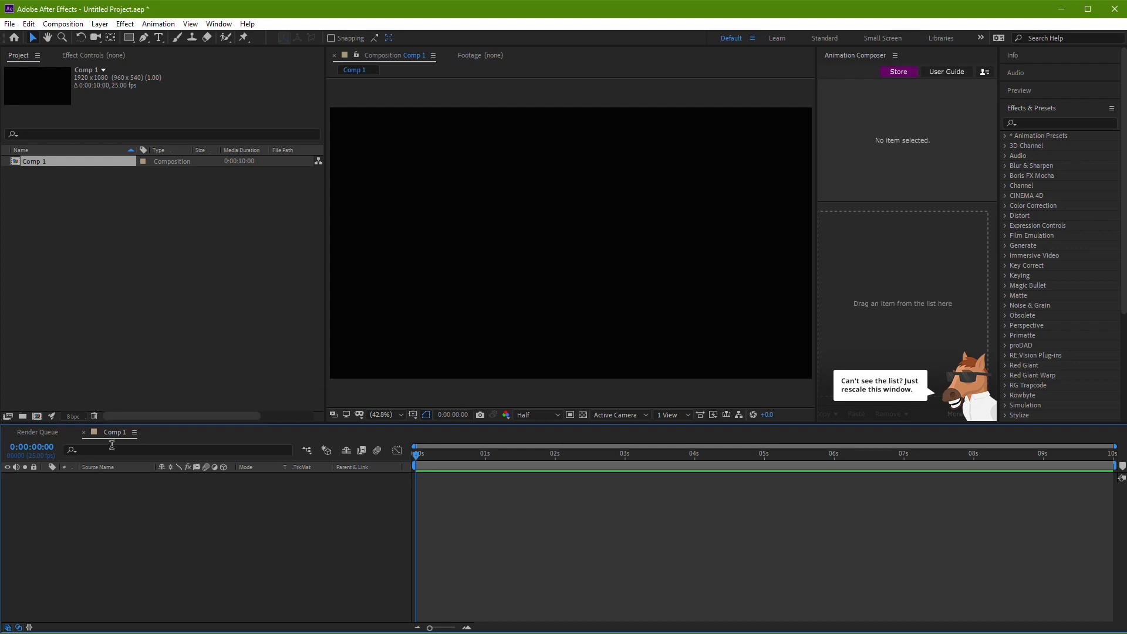
# Rename the composition Comp 1 as Peals_Wind
pyautogui.rightClick(116, 434)
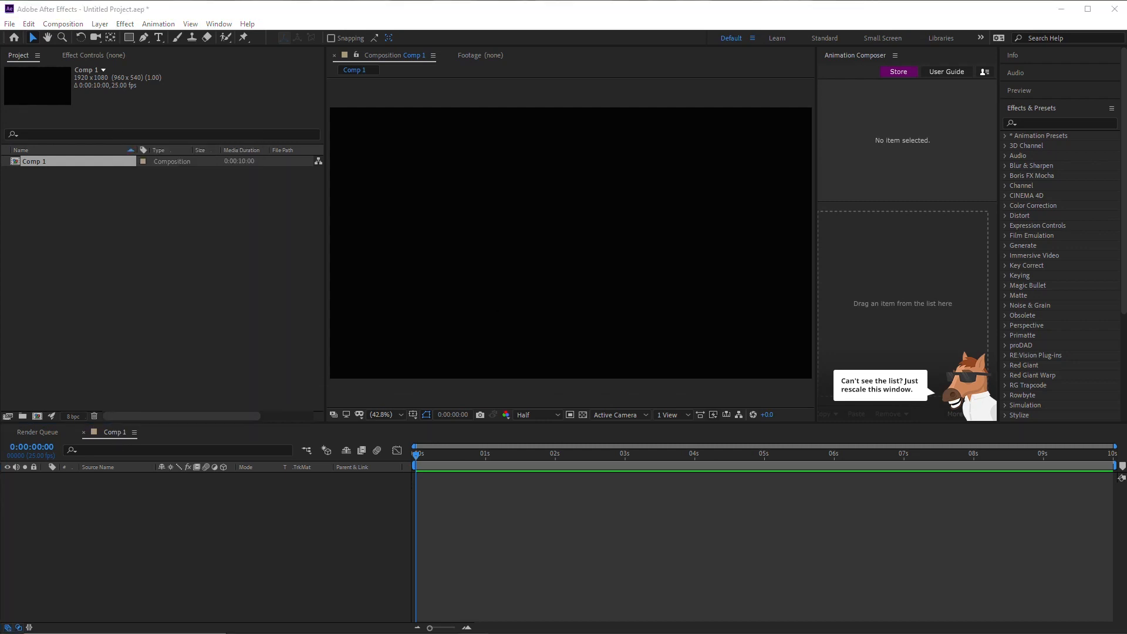
pyautogui.rightClick(114, 439)
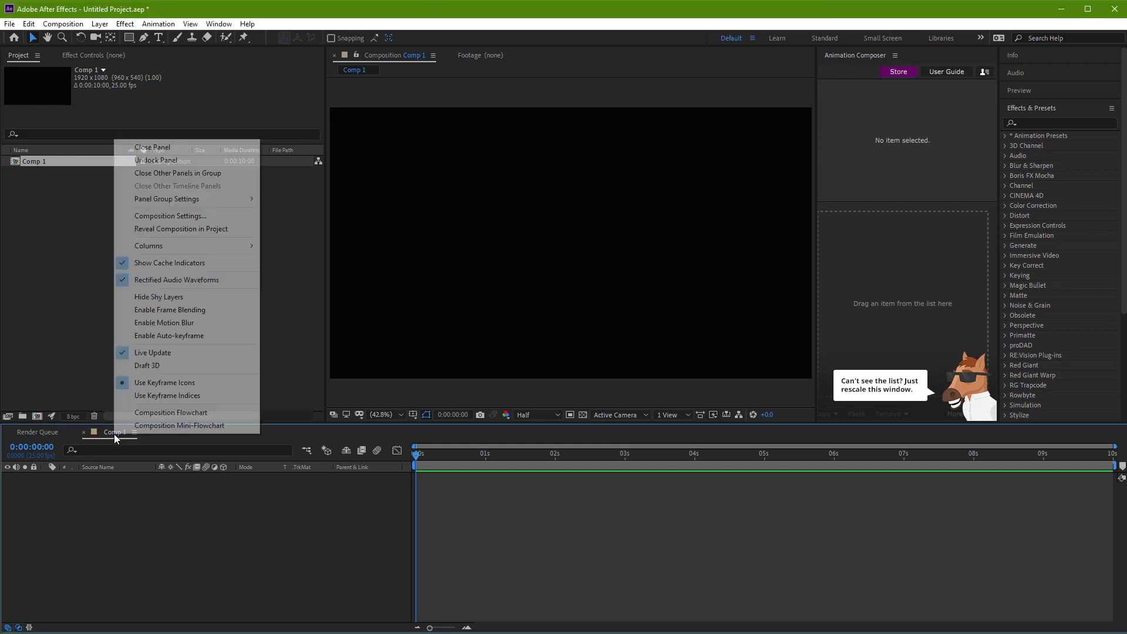
pyautogui.click(179, 217)
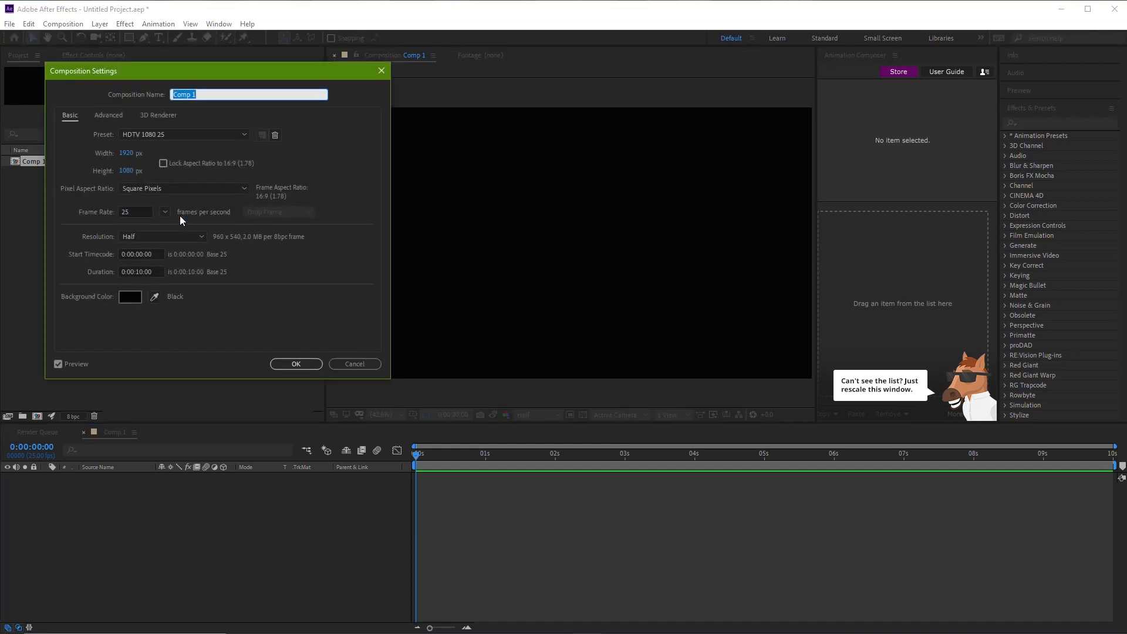
pyautogui.write('Peals_Wind')
pyautogui.click(296, 363)
# Add a new solid layer named Part to the Peals_Wind composition
pyautogui.rightClick(361, 517)
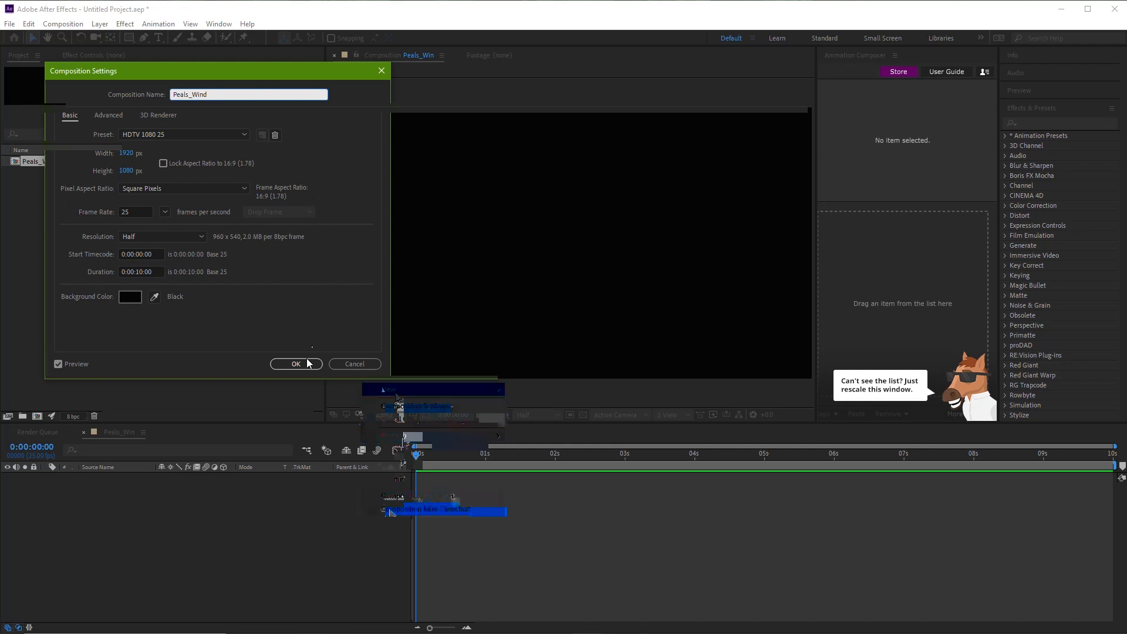
pyautogui.moveTo(431, 388)
pyautogui.click(559, 419)
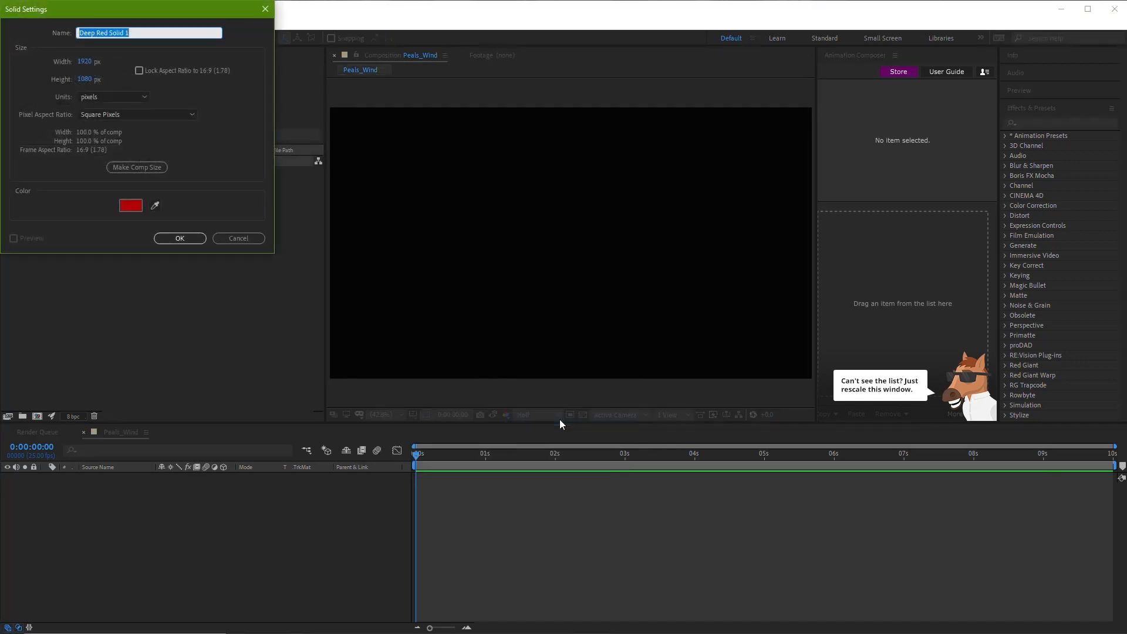
pyautogui.write('Part')
pyautogui.click(180, 238)
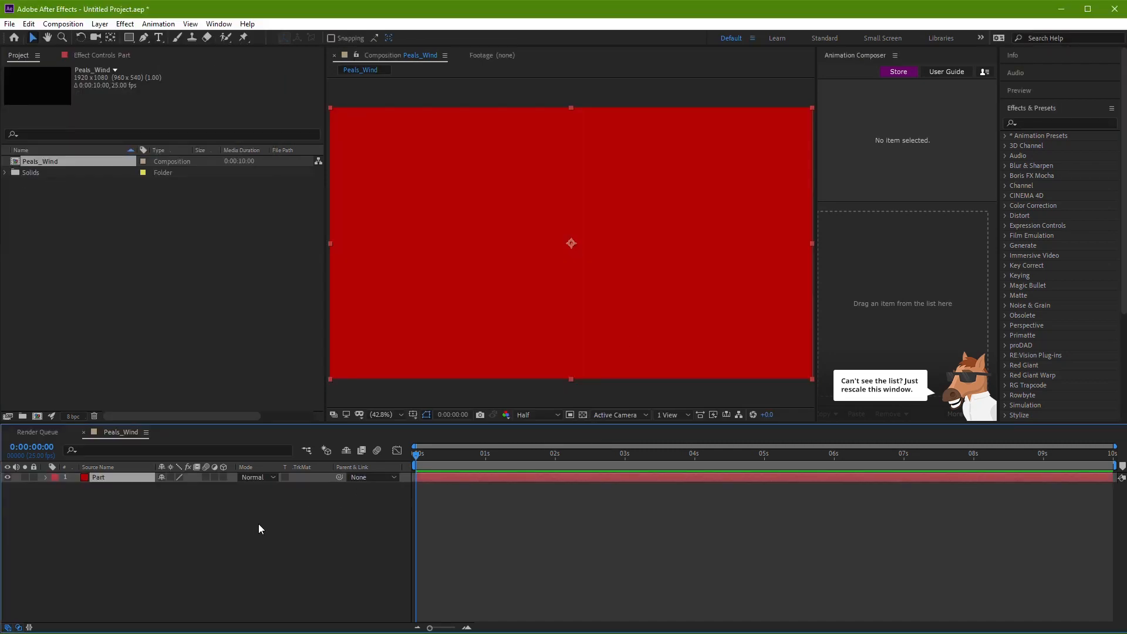
# Import 27875-2-rose-petals-file.png from the Motion Title folder and make a new composition from it
pyautogui.doubleClick(195, 324)
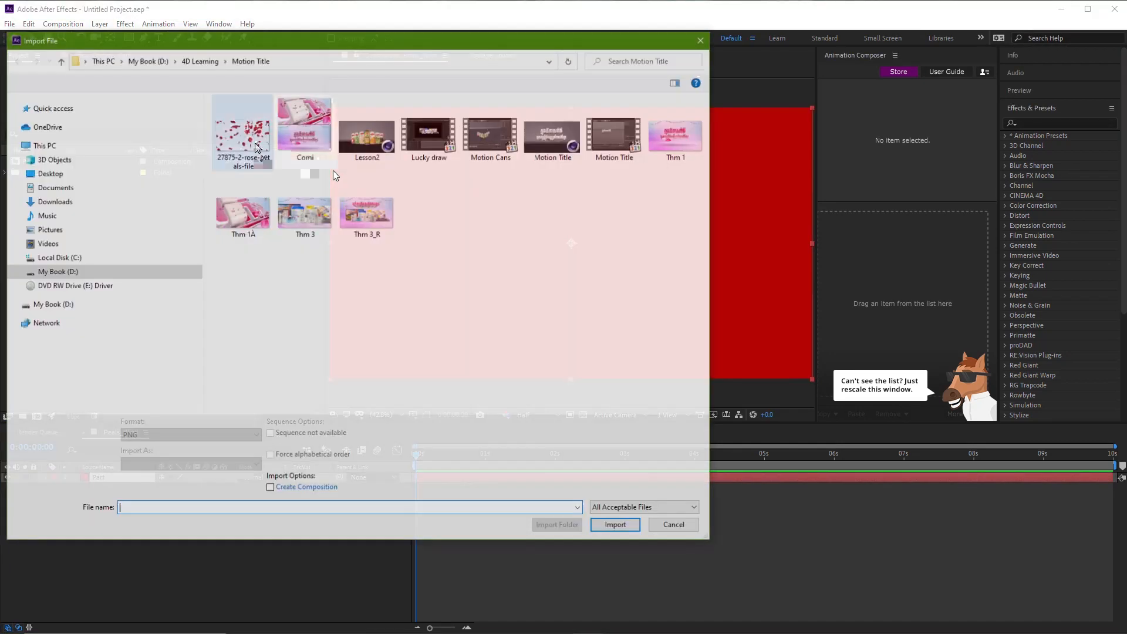
pyautogui.doubleClick(252, 140)
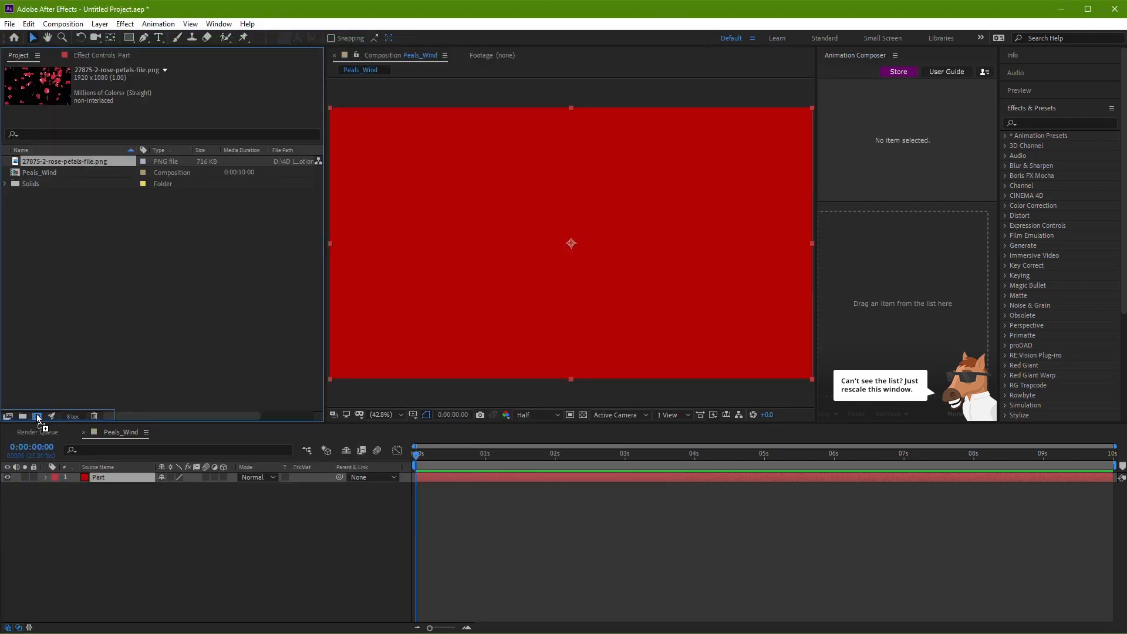
pyautogui.moveTo(41, 413); pyautogui.dragTo(37, 415)
# Crop the rose petals composition to a region of interest of about 215 × 219 px around one large petal
pyautogui.press('space')
pyautogui.moveTo(594, 284); pyautogui.dragTo(505, 236)
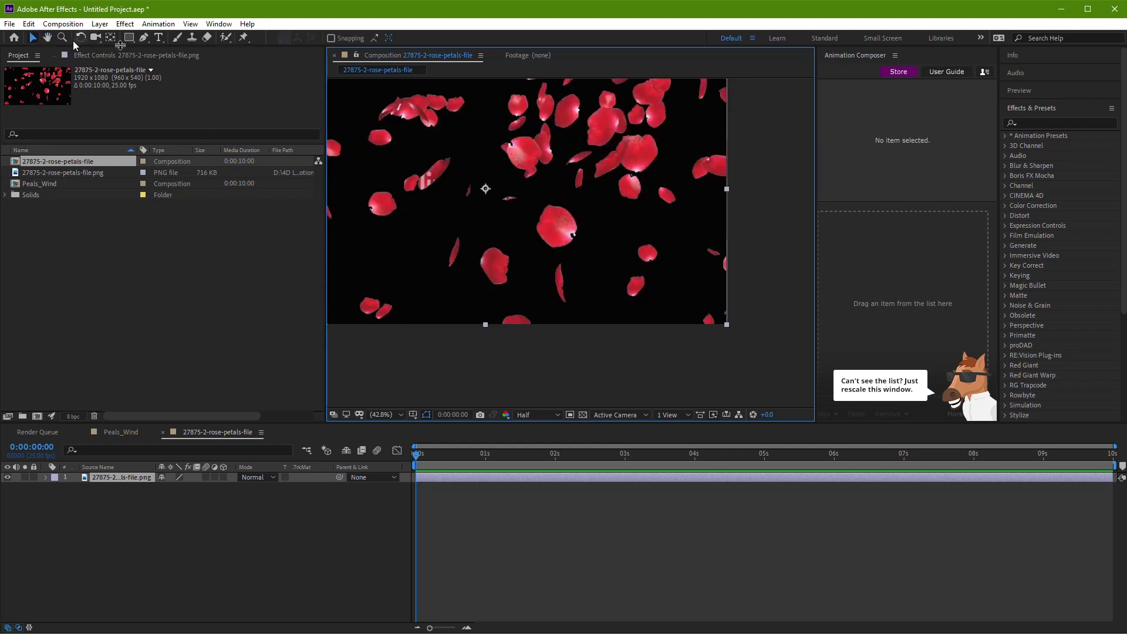
pyautogui.click(569, 414)
pyautogui.moveTo(527, 198); pyautogui.dragTo(584, 255)
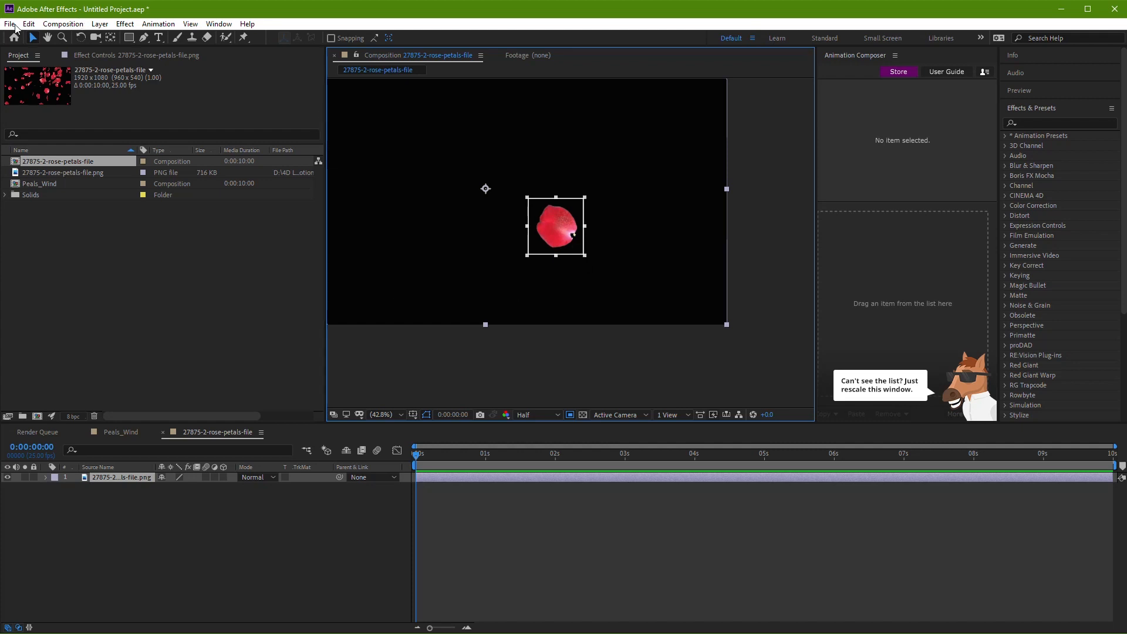
pyautogui.click(63, 23)
pyautogui.moveTo(28, 24)
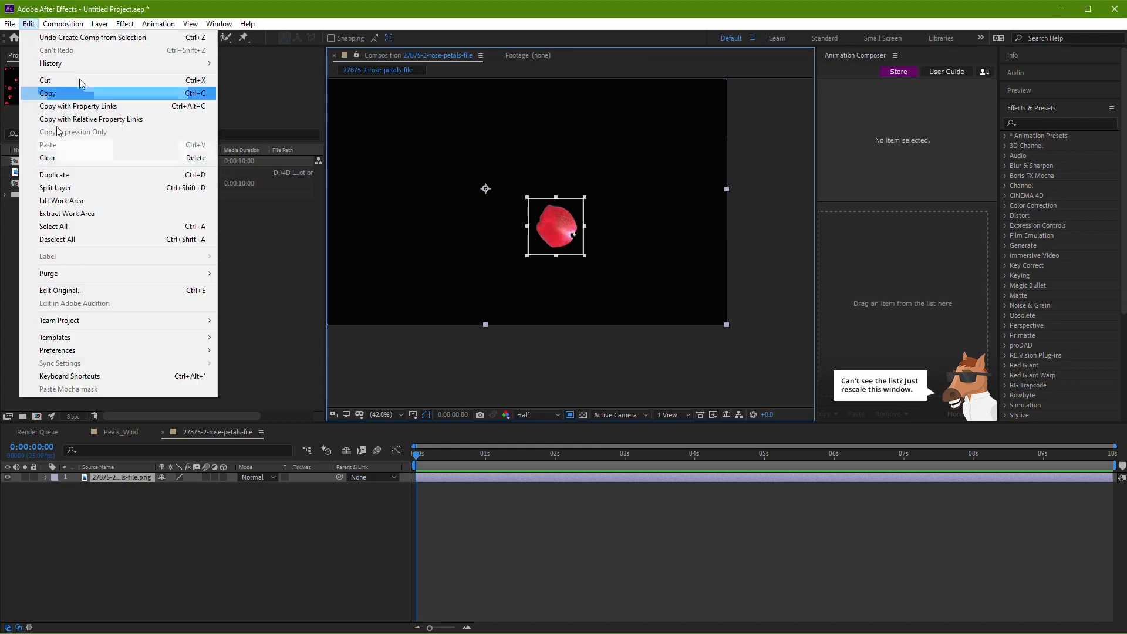
pyautogui.press('Escape')
pyautogui.click(63, 23)
pyautogui.click(106, 92)
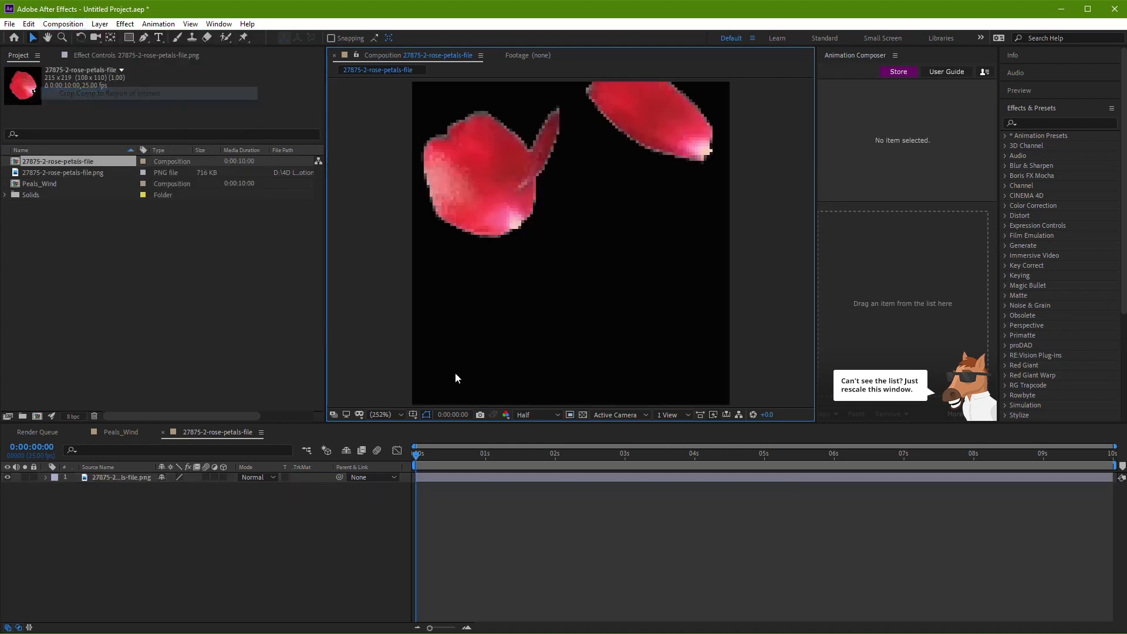
# Set the cropped petal composition's width and height to 150 px each
pyautogui.press('/')
pyautogui.rightClick(254, 445)
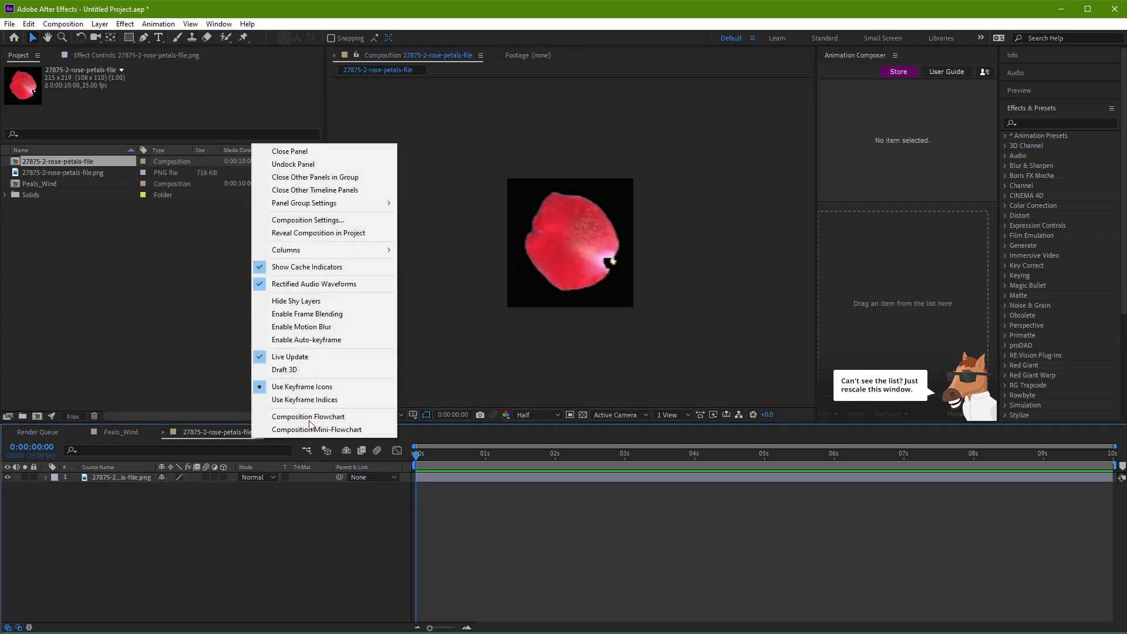
pyautogui.click(325, 233)
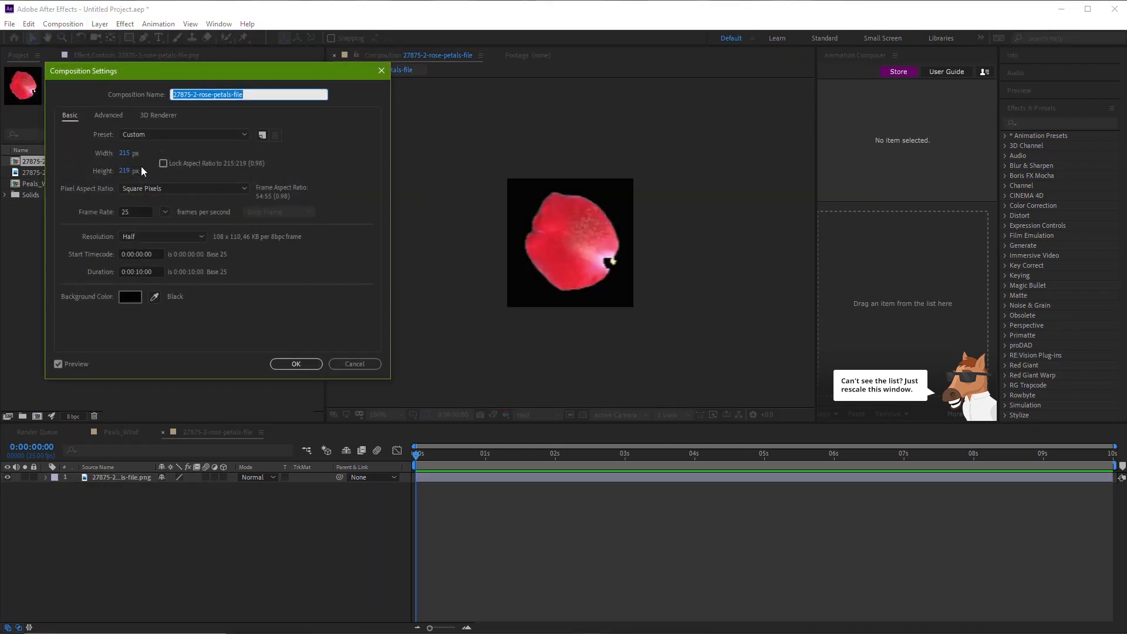
pyautogui.click(127, 153)
pyautogui.click(153, 150)
pyautogui.click(127, 153)
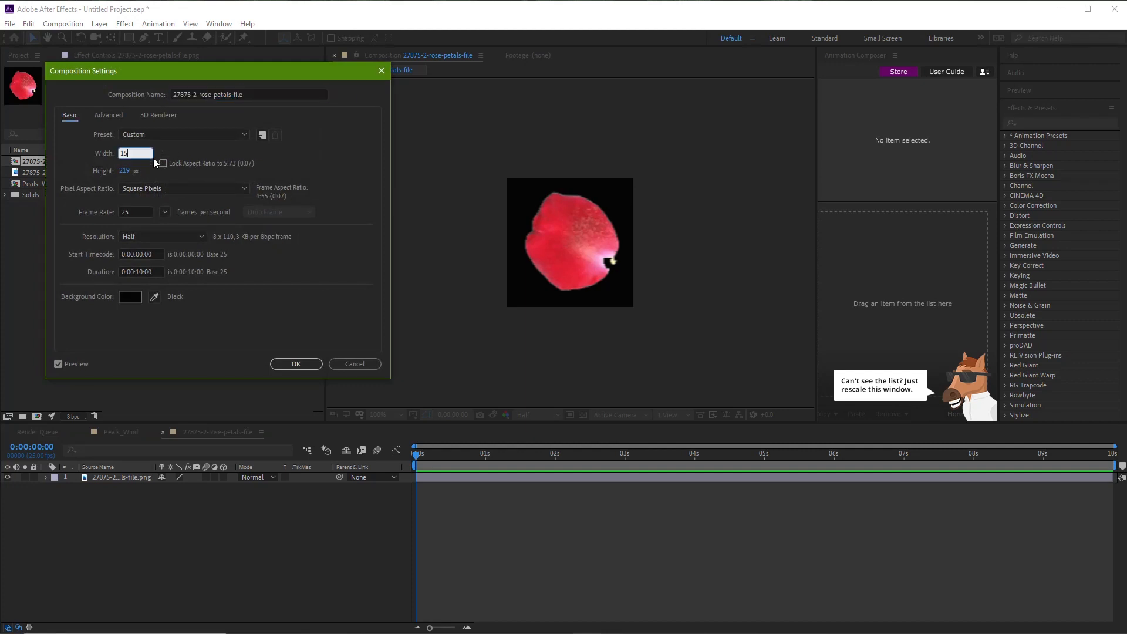
pyautogui.write('150')
pyautogui.click(129, 170)
pyautogui.write('150')
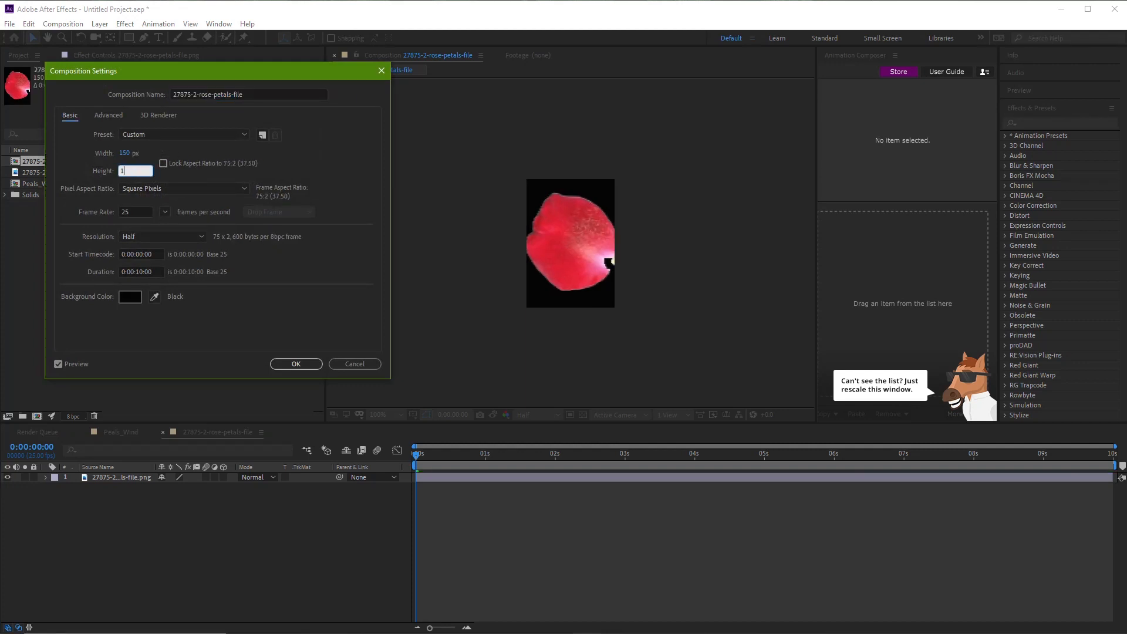
pyautogui.click(374, 377)
pyautogui.press('Return')
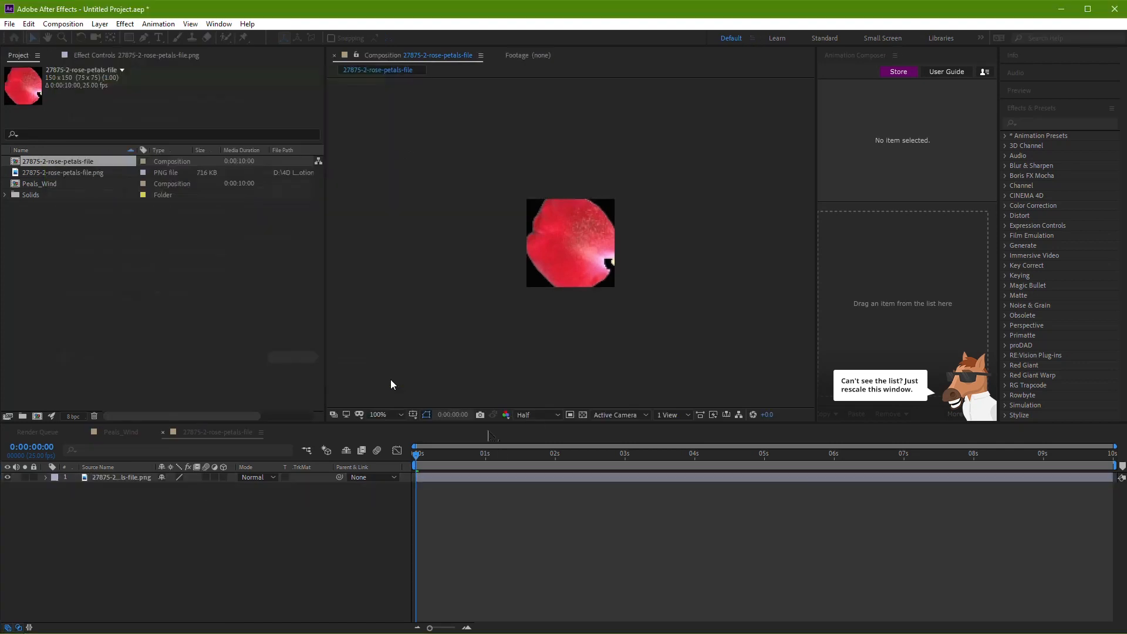
# Move the image layer's anchor point to the middle of the petal and set the layer's scale to 73%
pyautogui.press('s')
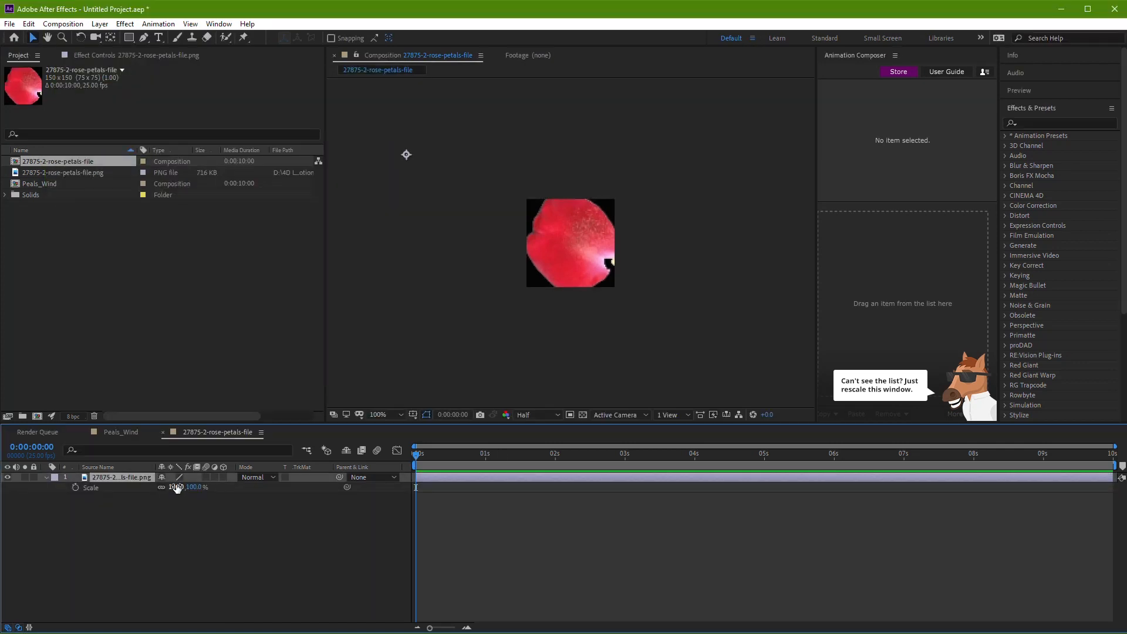
pyautogui.moveTo(176, 487); pyautogui.dragTo(170, 487)
pyautogui.hotkey('ctrl', 'z')
pyautogui.click(110, 38)
pyautogui.moveTo(407, 155); pyautogui.dragTo(582, 233)
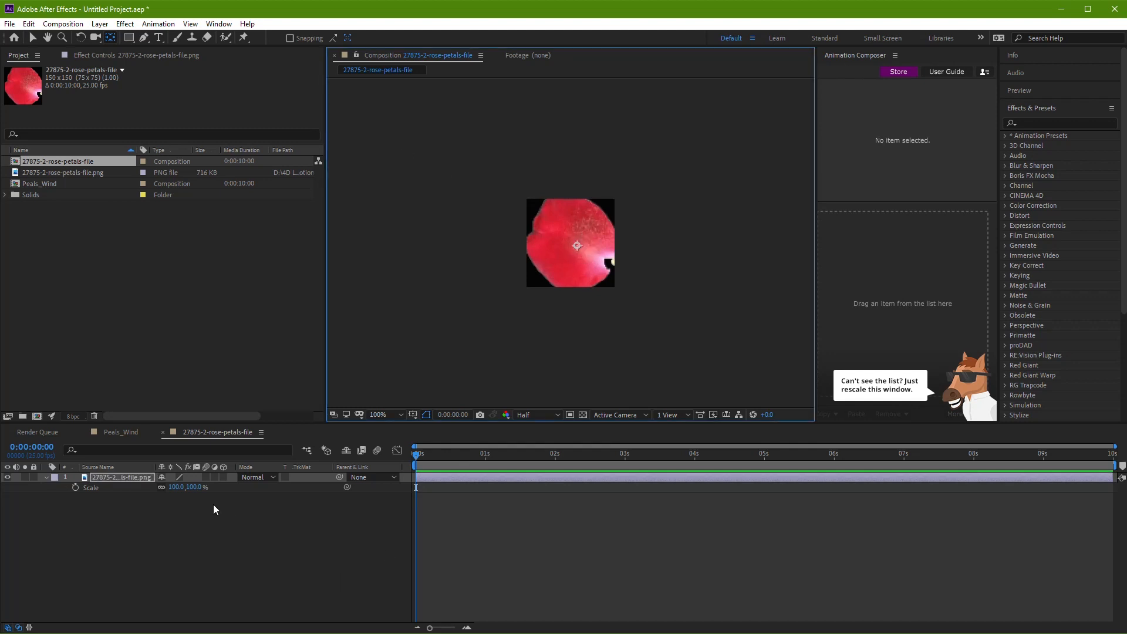
pyautogui.click(192, 488)
pyautogui.write('73')
pyautogui.press('Return')
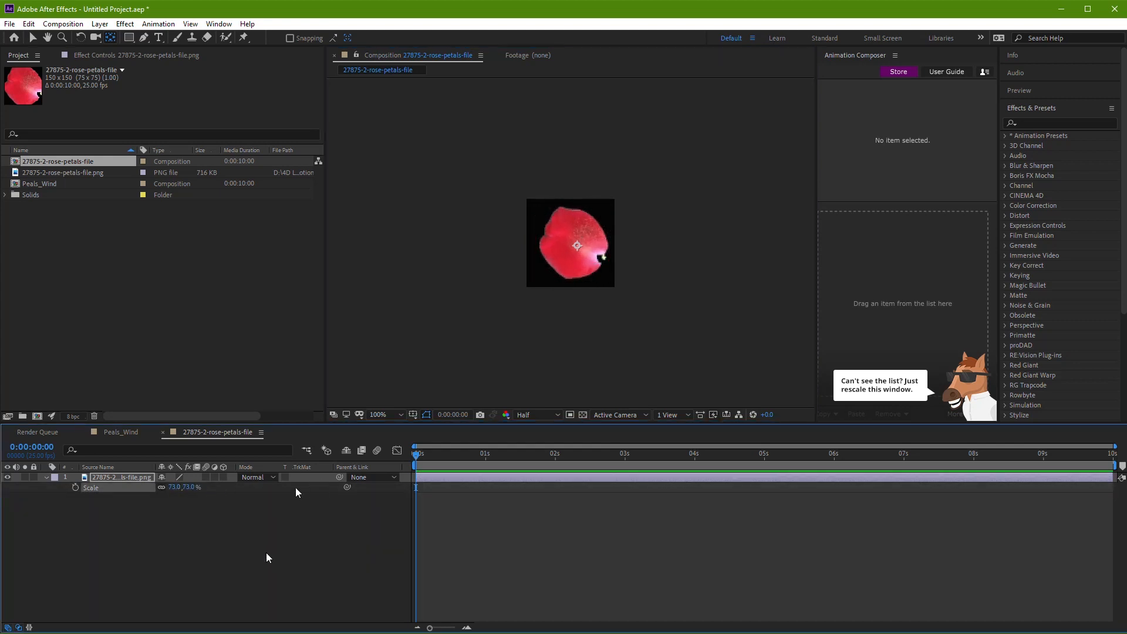
# Rename the petal composition as 01
pyautogui.rightClick(208, 433)
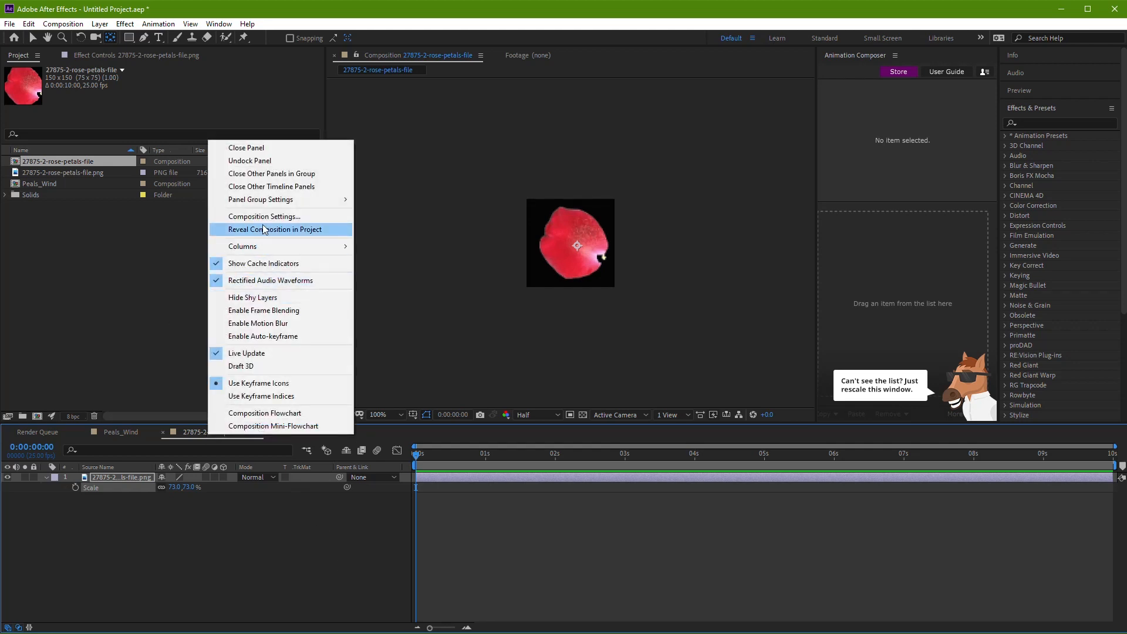
pyautogui.click(263, 216)
pyautogui.write('01')
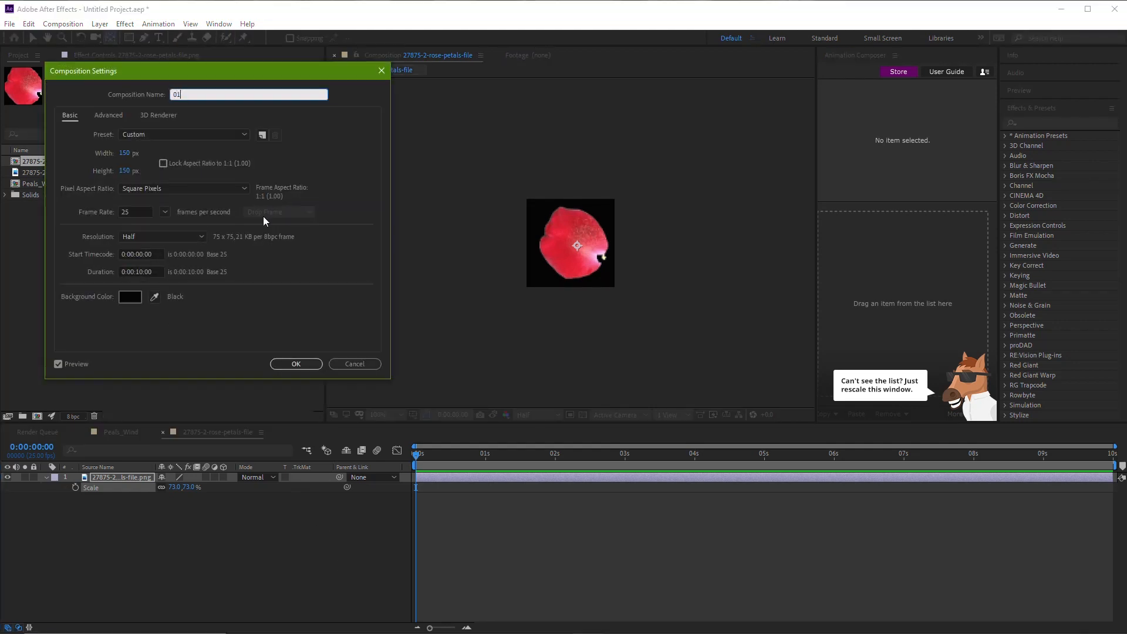
pyautogui.click(297, 364)
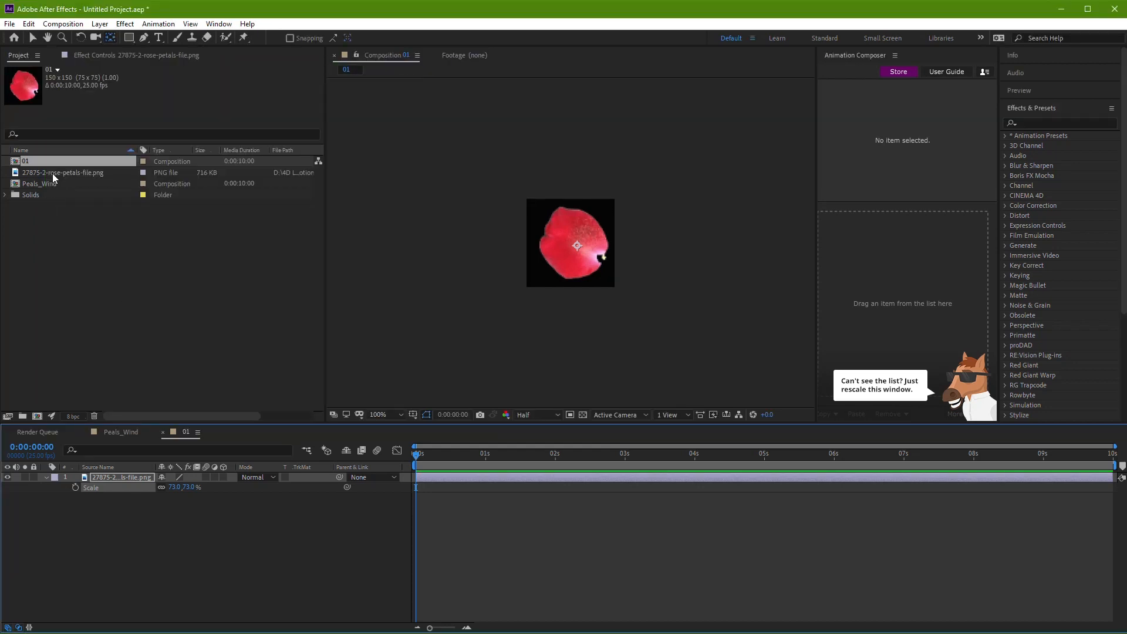
# Create two new 150 × 150 px compositions named 02 and 03
pyautogui.moveTo(52, 173); pyautogui.dragTo(117, 292)
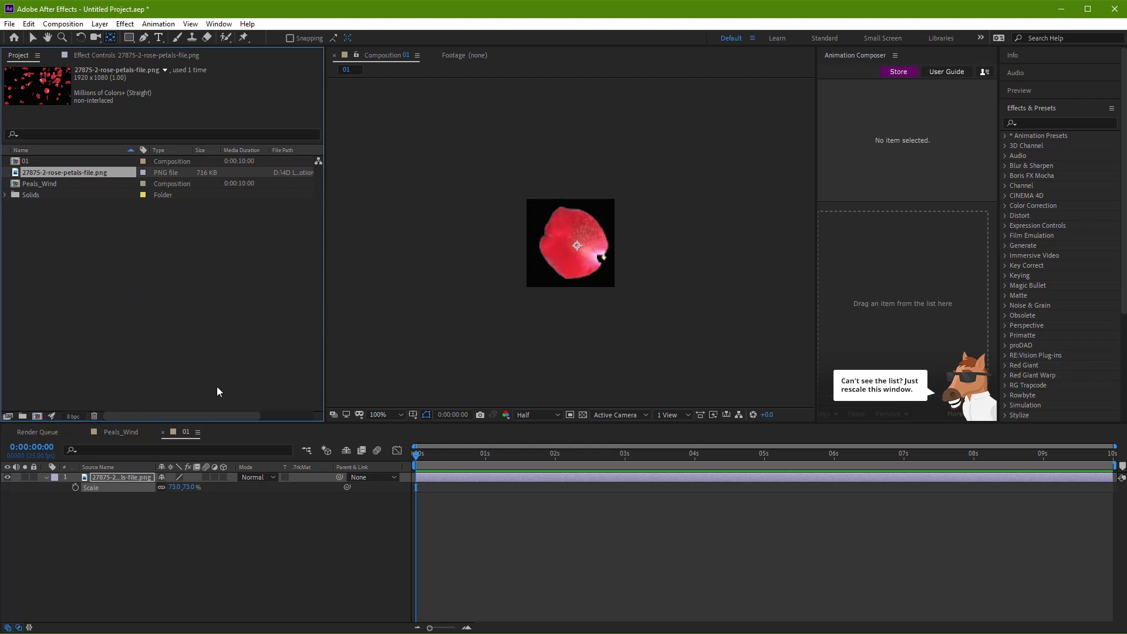
pyautogui.hotkey('ctrl', 'n')
pyautogui.write('02')
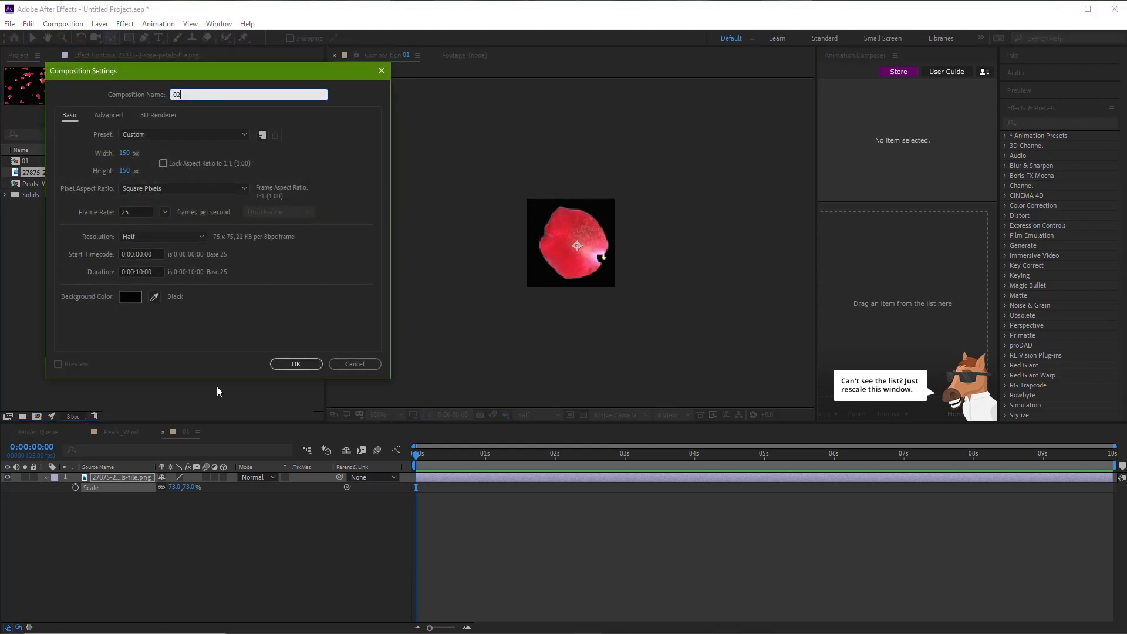
pyautogui.click(296, 363)
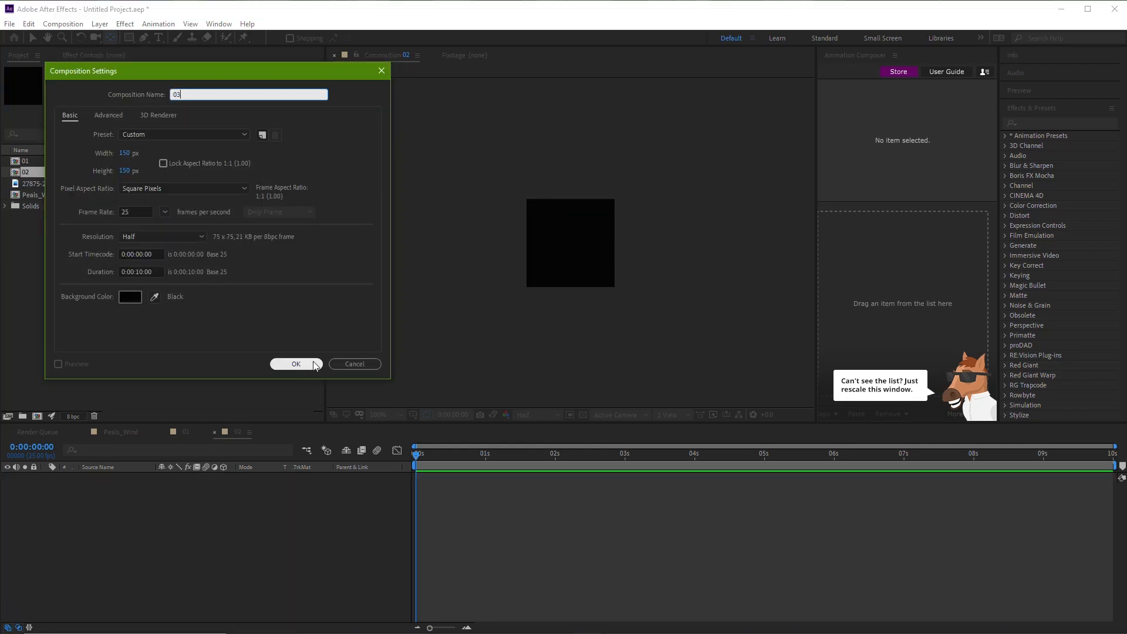
pyautogui.click(311, 363)
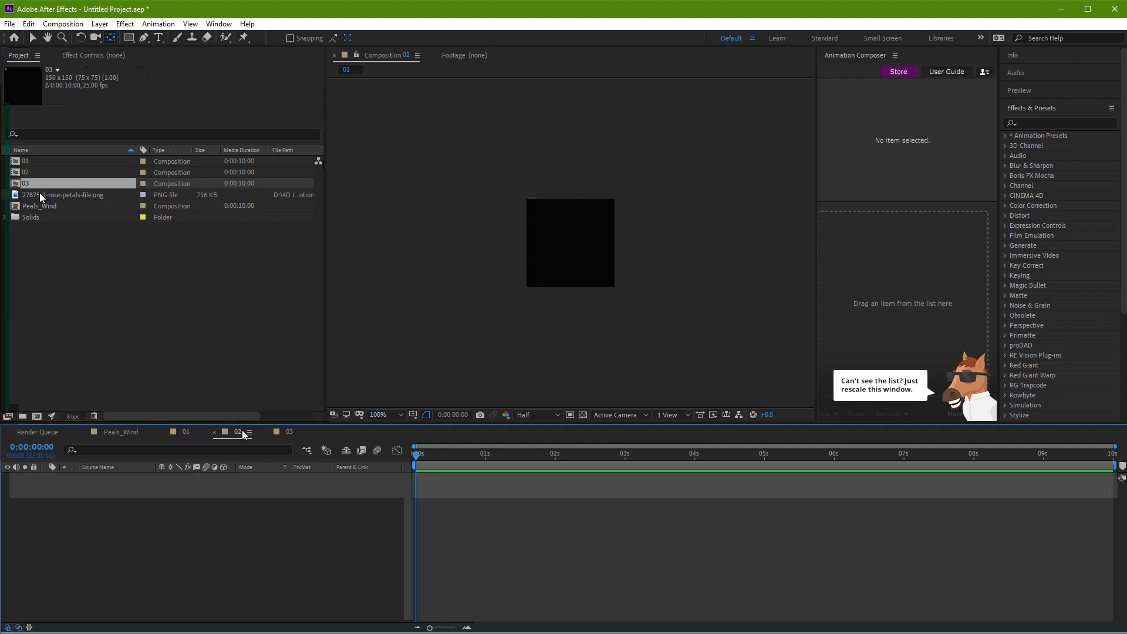
# Place the rose petals image in composition 02 and reposition it so a different single petal sits in the centre
pyautogui.moveTo(40, 194); pyautogui.dragTo(180, 551)
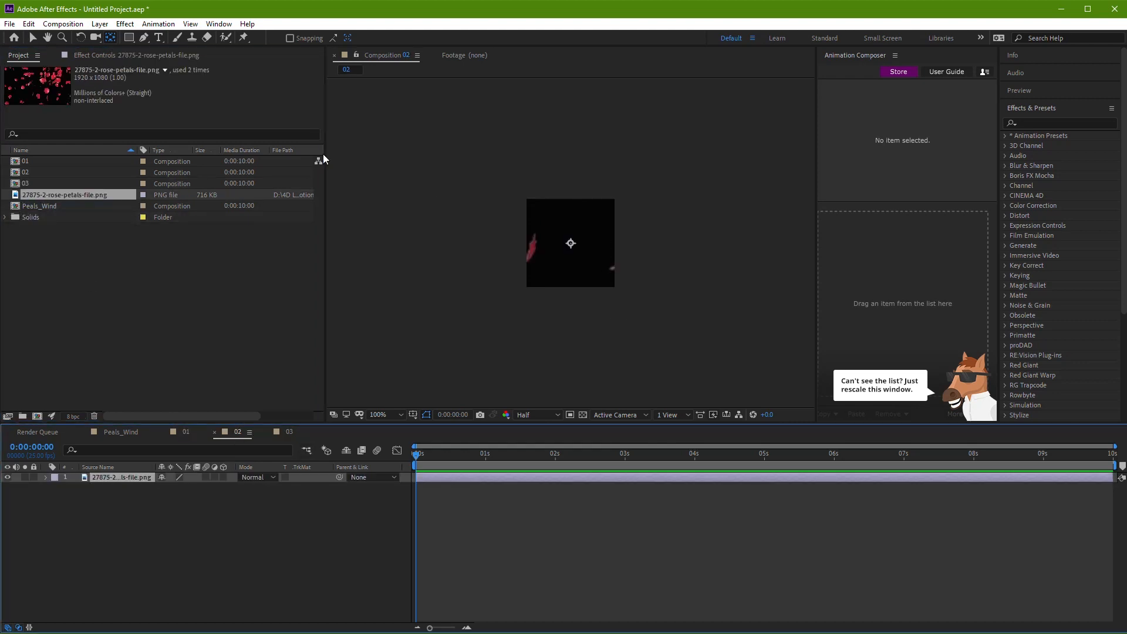
pyautogui.click(31, 38)
pyautogui.moveTo(655, 311); pyautogui.dragTo(206, 294)
pyautogui.press('s')
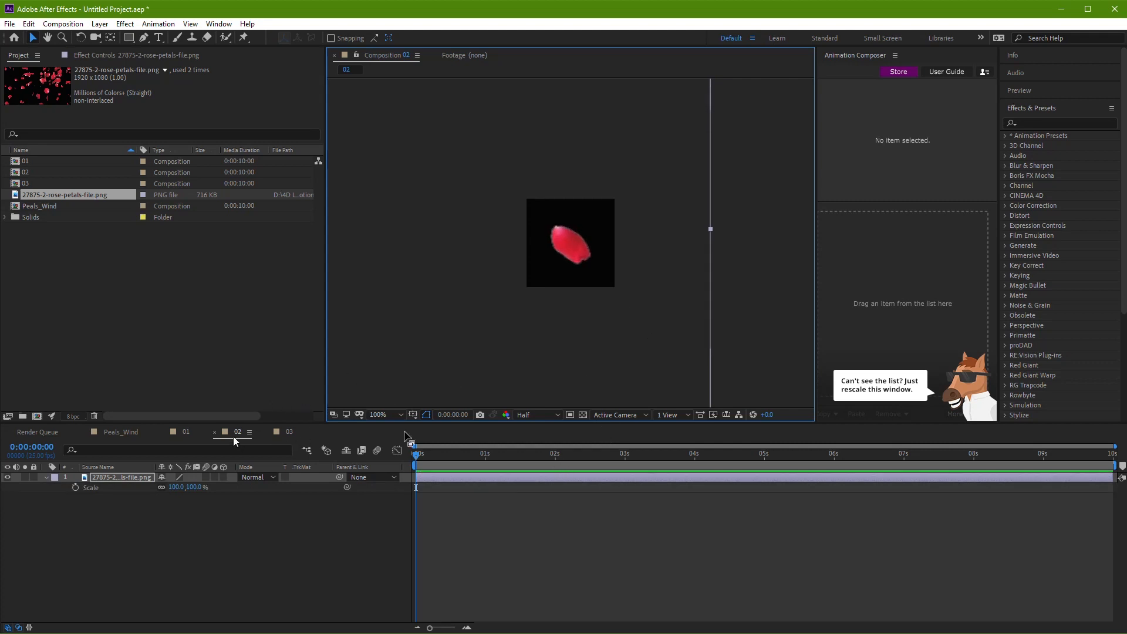
# Place the rose petals image in composition 03, positioned so another petal sits in the centre of the frame
pyautogui.click(288, 432)
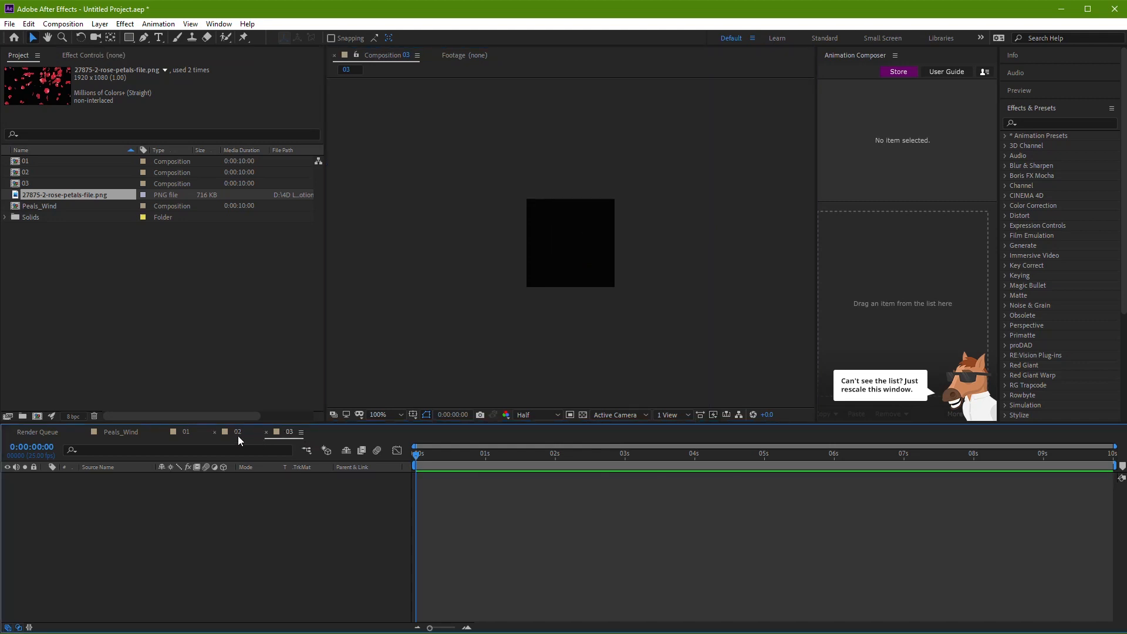
pyautogui.click(239, 436)
pyautogui.click(279, 432)
pyautogui.moveTo(45, 198); pyautogui.dragTo(687, 343)
pyautogui.scroll(-1, 581, 271)
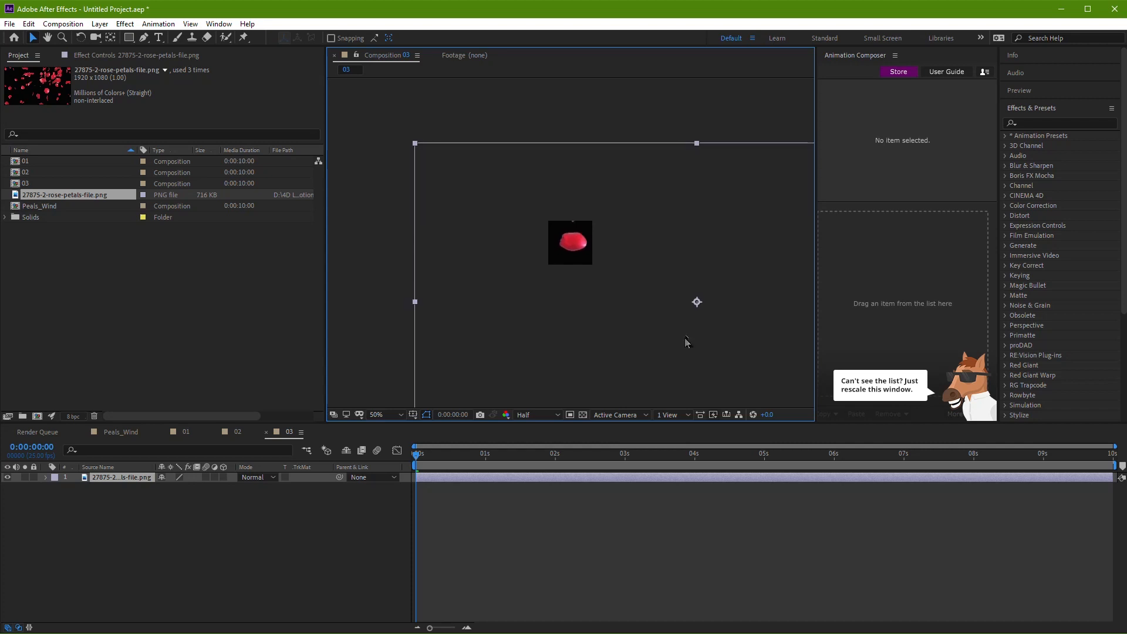
# Try to draw a closed Pen outline around the petal in composition 03
pyautogui.press('.')
pyautogui.press('g')
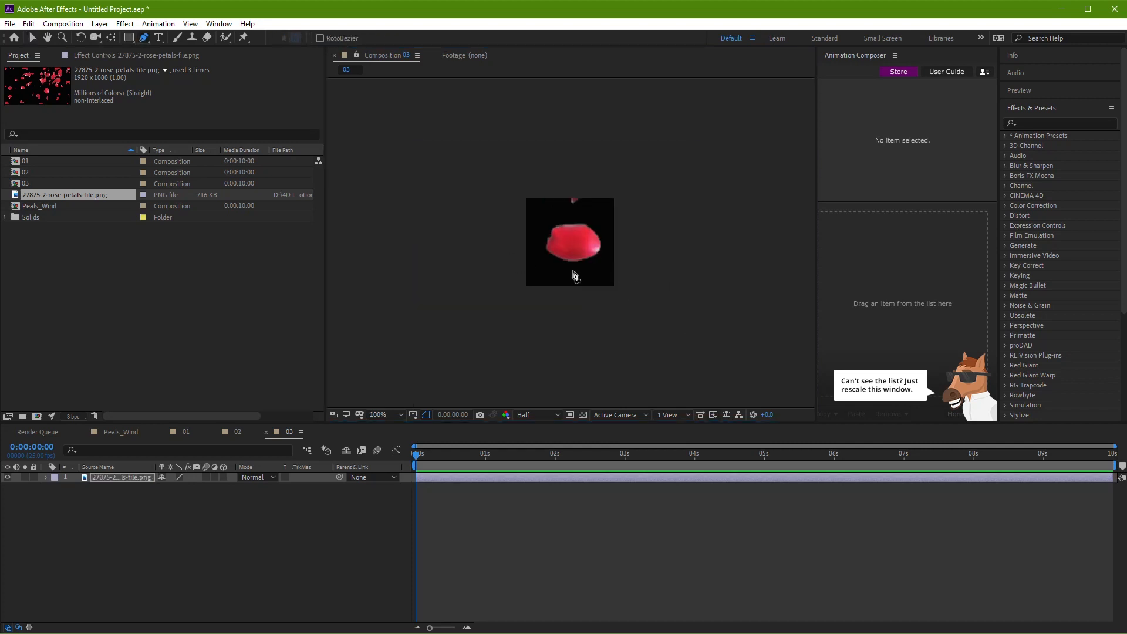
pyautogui.click(550, 273)
pyautogui.click(539, 252)
pyautogui.click(538, 225)
pyautogui.click(559, 213)
pyautogui.click(593, 218)
pyautogui.click(603, 229)
pyautogui.click(603, 256)
pyautogui.click(576, 273)
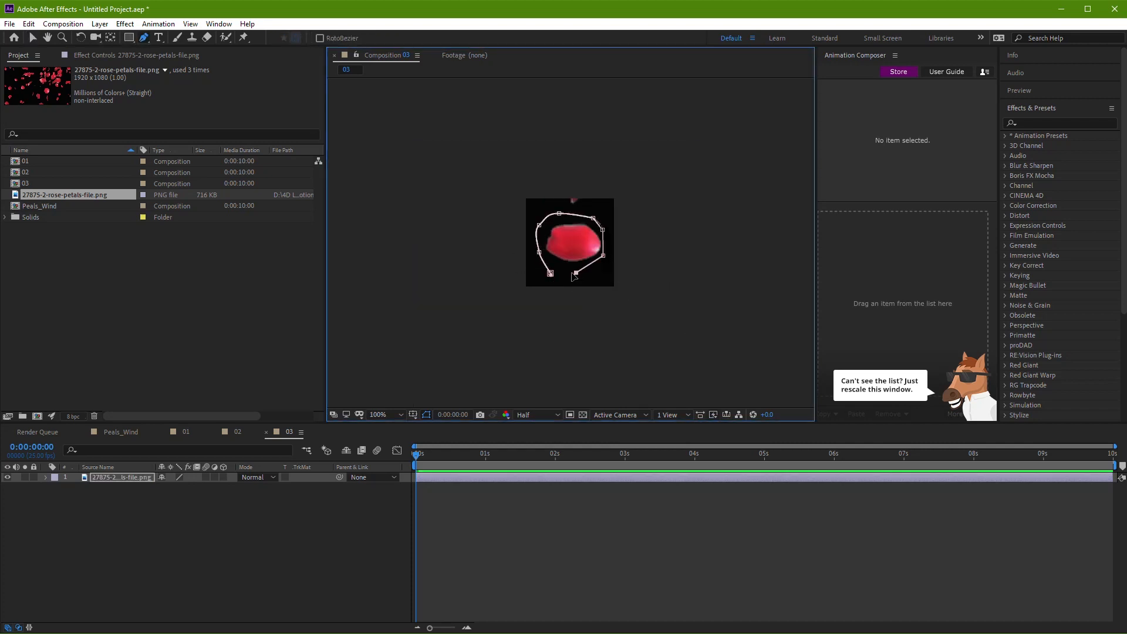
pyautogui.hotkey('ctrl', 'z')
pyautogui.hotkey('ctrl', 'z')
# Close the Pen mask around the petal in composition 03 and check it against composition 02
pyautogui.click(488, 477)
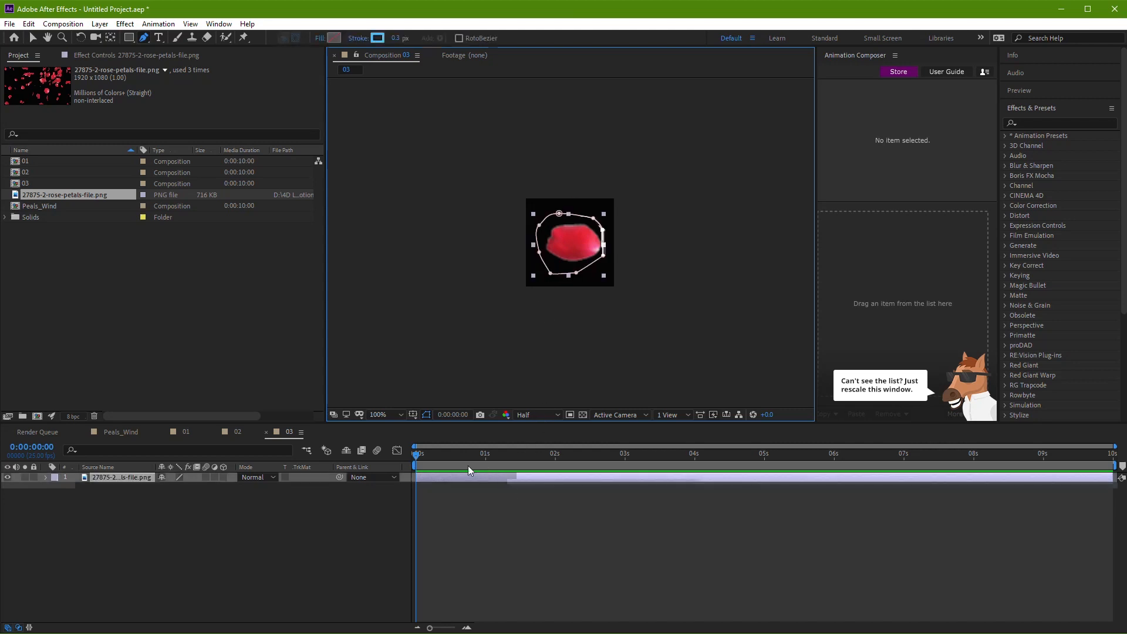
pyautogui.click(244, 434)
pyautogui.click(287, 434)
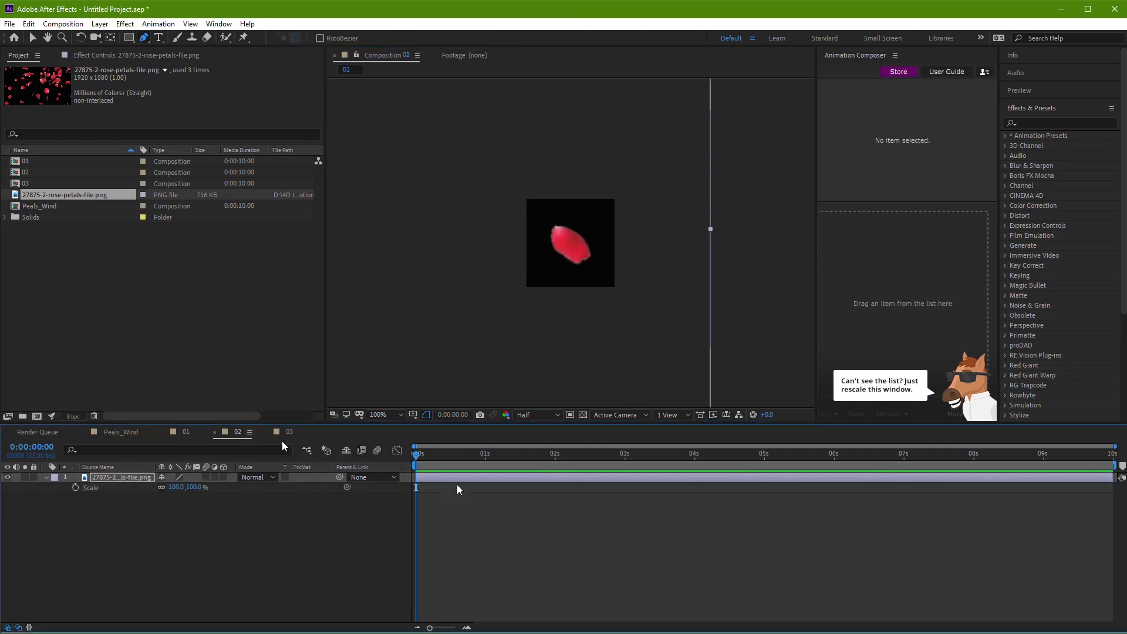
# Create another 150 × 150 px composition named 04
pyautogui.click(487, 498)
pyautogui.hotkey('ctrl', 'k')
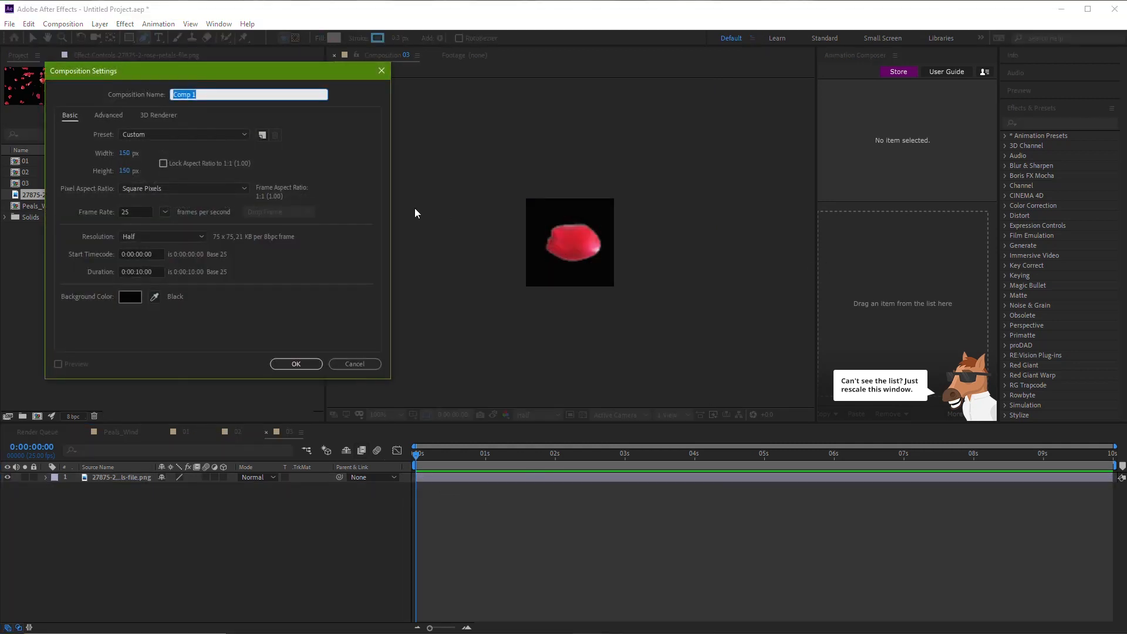
pyautogui.write('04')
pyautogui.press('Return')
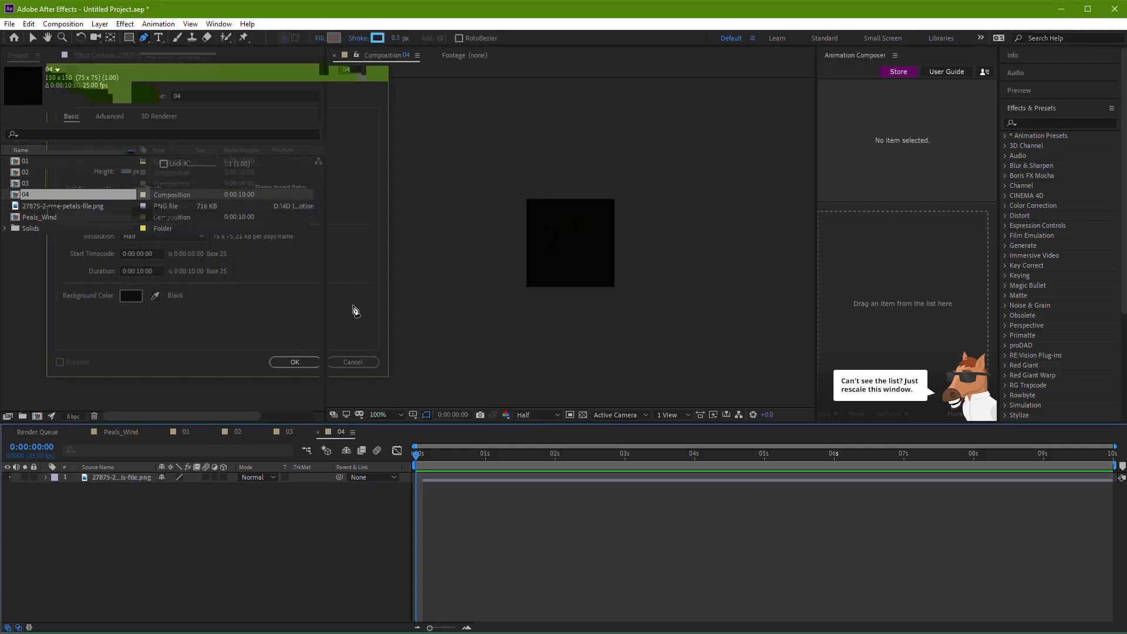
# Place the rose petals image in composition 04 and reposition it so a different single petal sits in the centre
pyautogui.moveTo(493, 249); pyautogui.dragTo(571, 243)
pyautogui.scroll(-1, 495, 239)
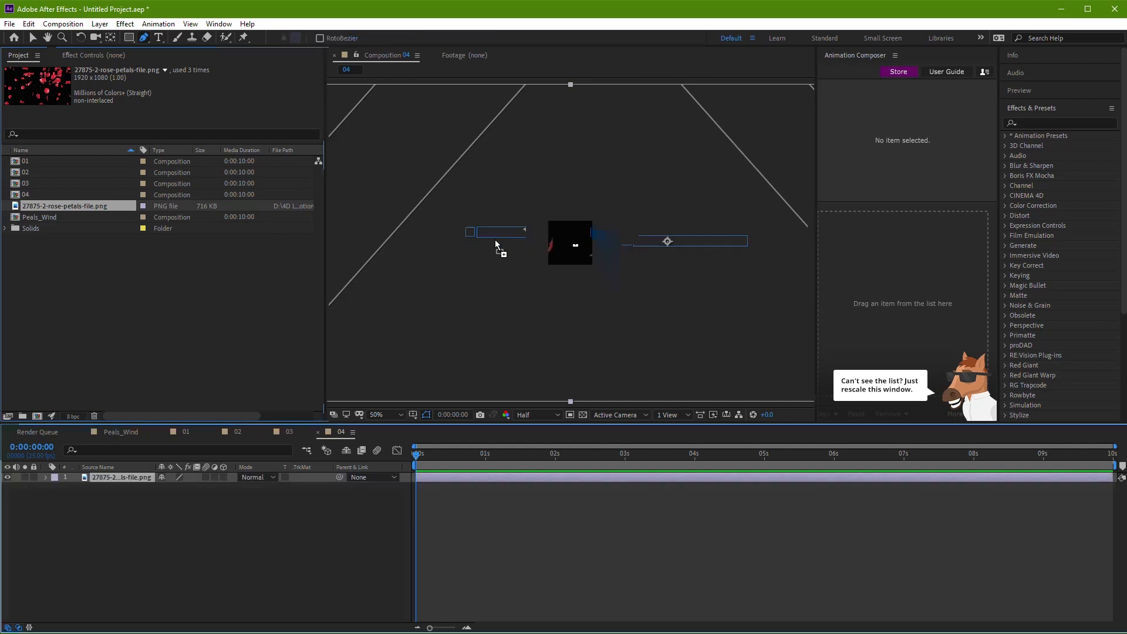
pyautogui.click(38, 39)
pyautogui.moveTo(777, 277); pyautogui.dragTo(601, 180)
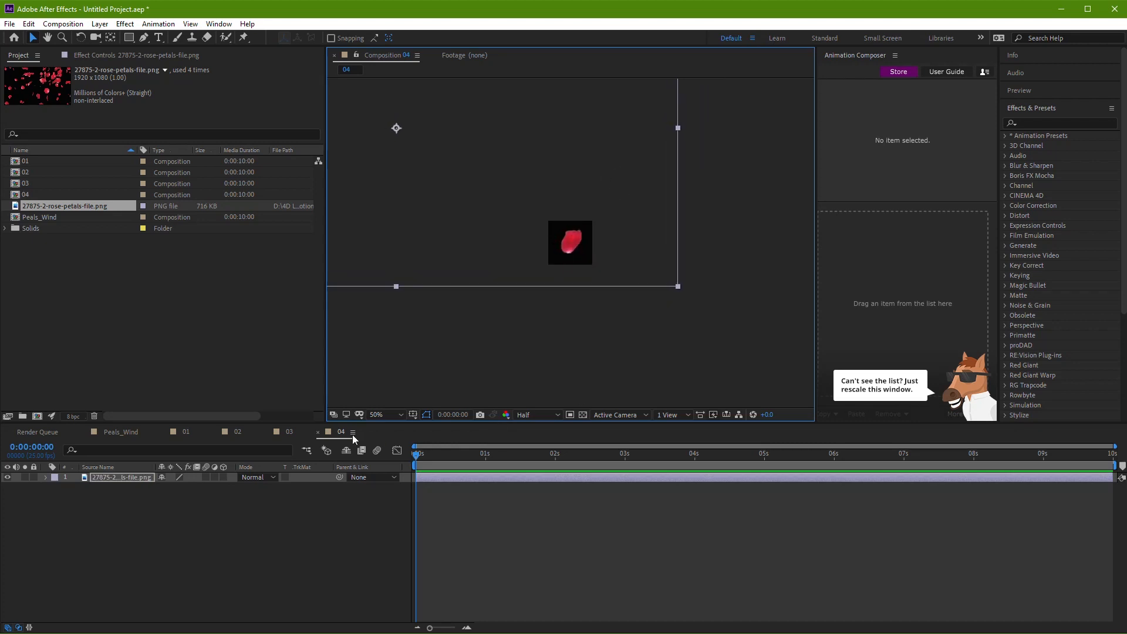
# Look through compositions 01 to 04 to compare the petal shown in each
pyautogui.click(288, 433)
pyautogui.click(234, 432)
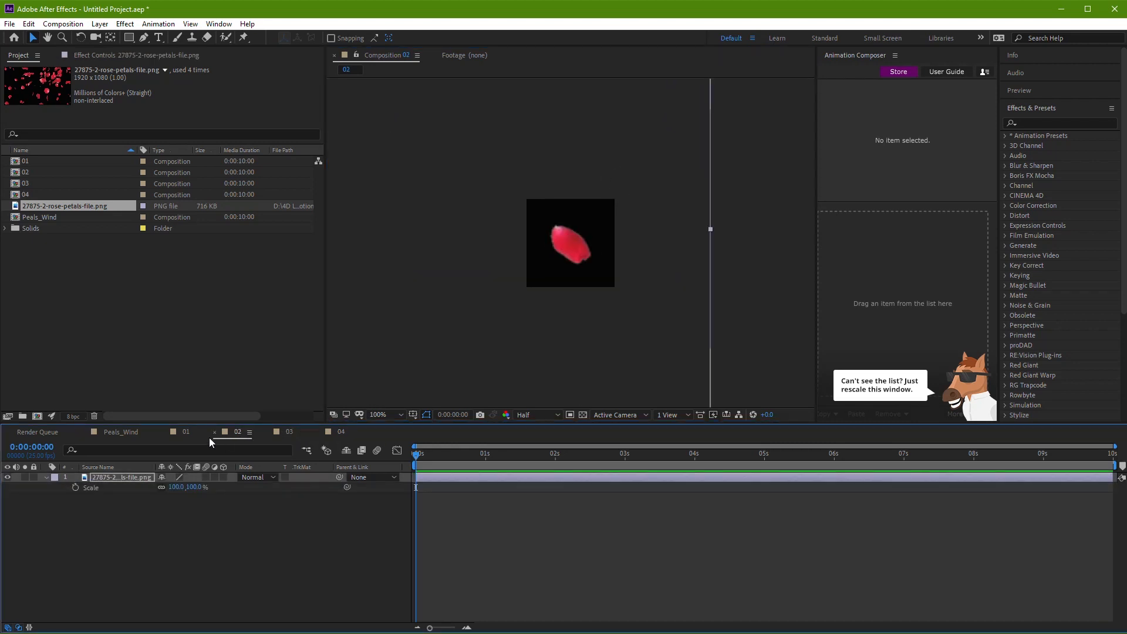
pyautogui.click(340, 434)
pyautogui.click(237, 432)
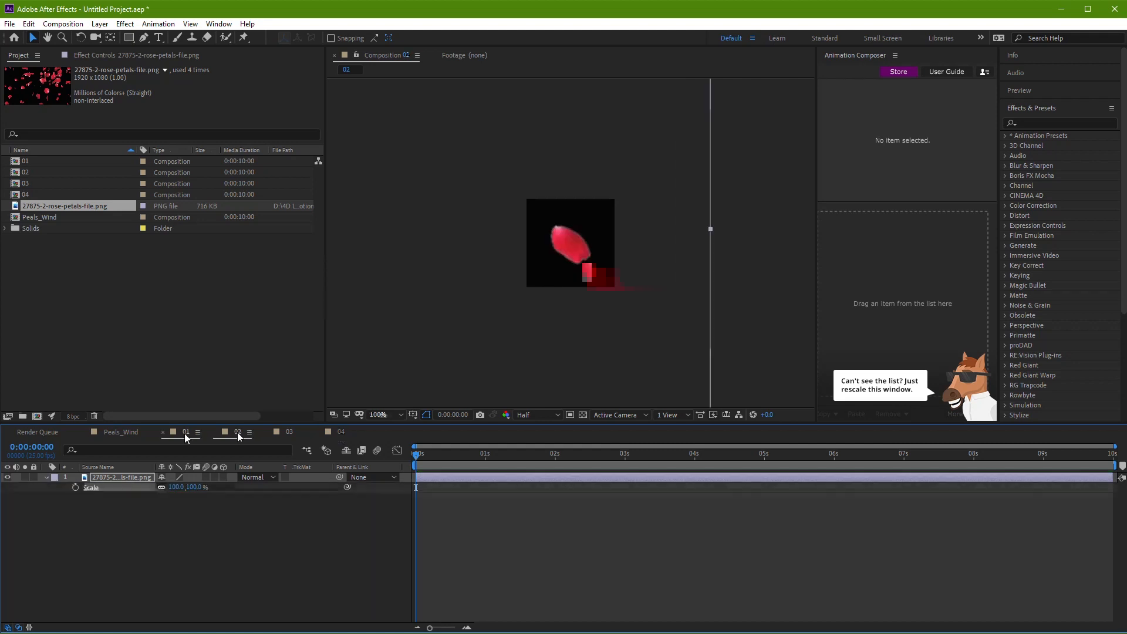
pyautogui.click(185, 433)
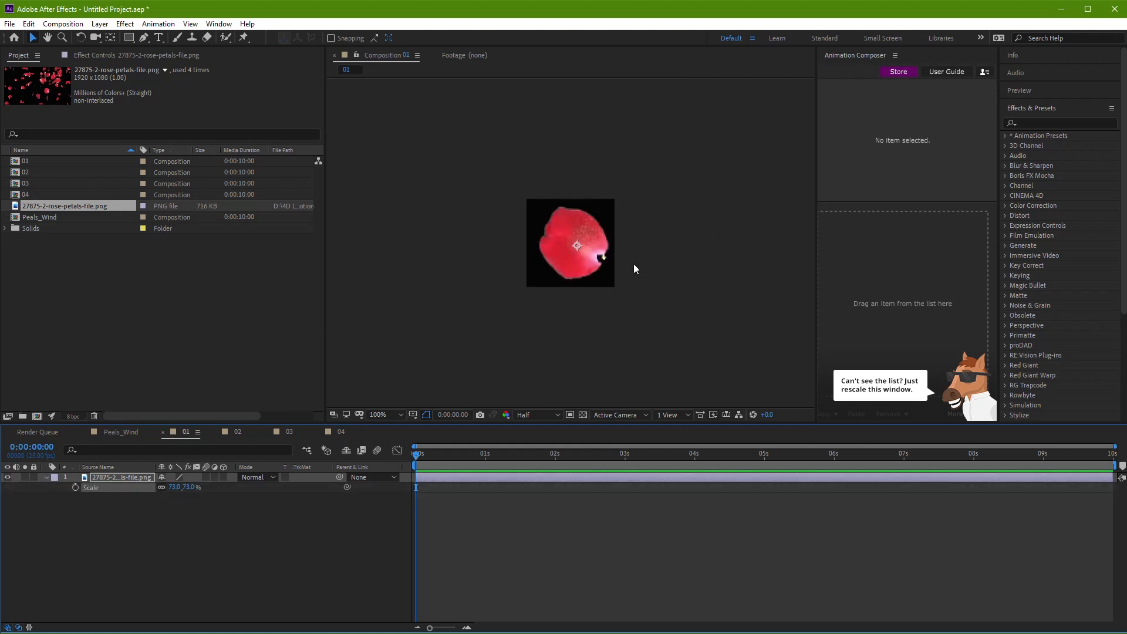
pyautogui.press(',')
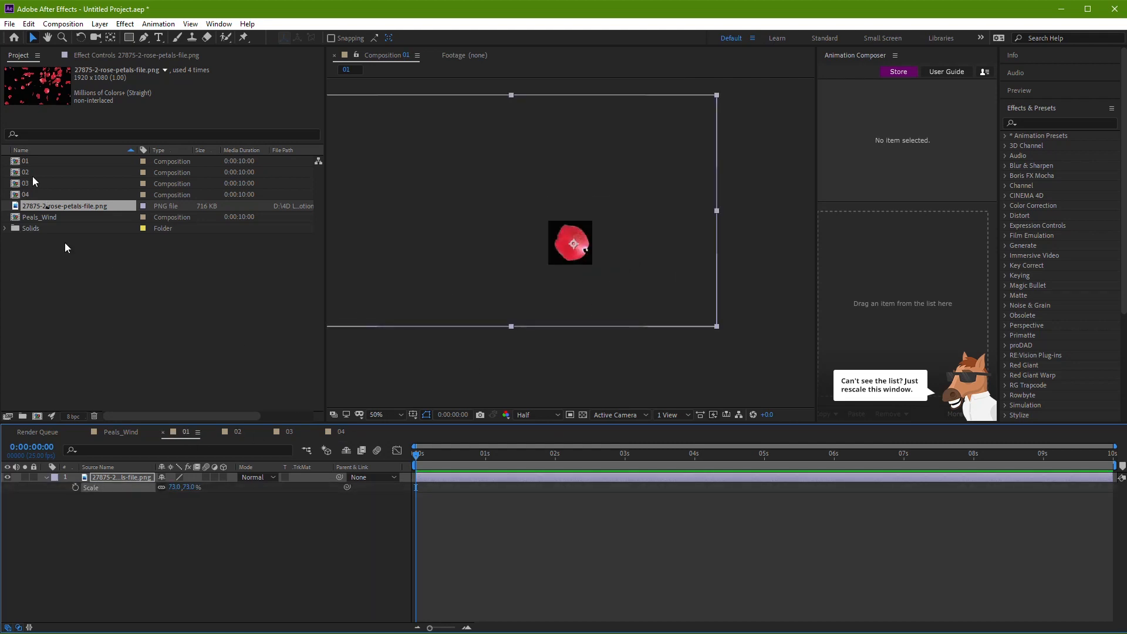
# Group compositions 01 to 04 in a new project folder named Petals
pyautogui.click(26, 162)
pyautogui.keyDown('shift'); pyautogui.click(35, 196); pyautogui.keyUp('shift')
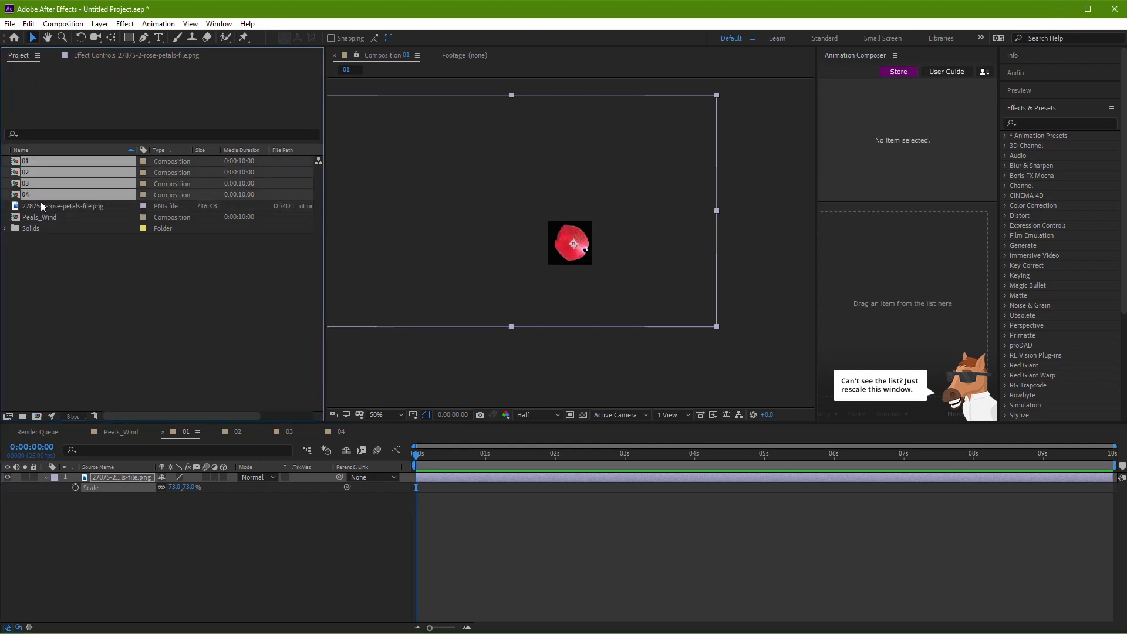
pyautogui.moveTo(32, 198); pyautogui.dragTo(17, 417)
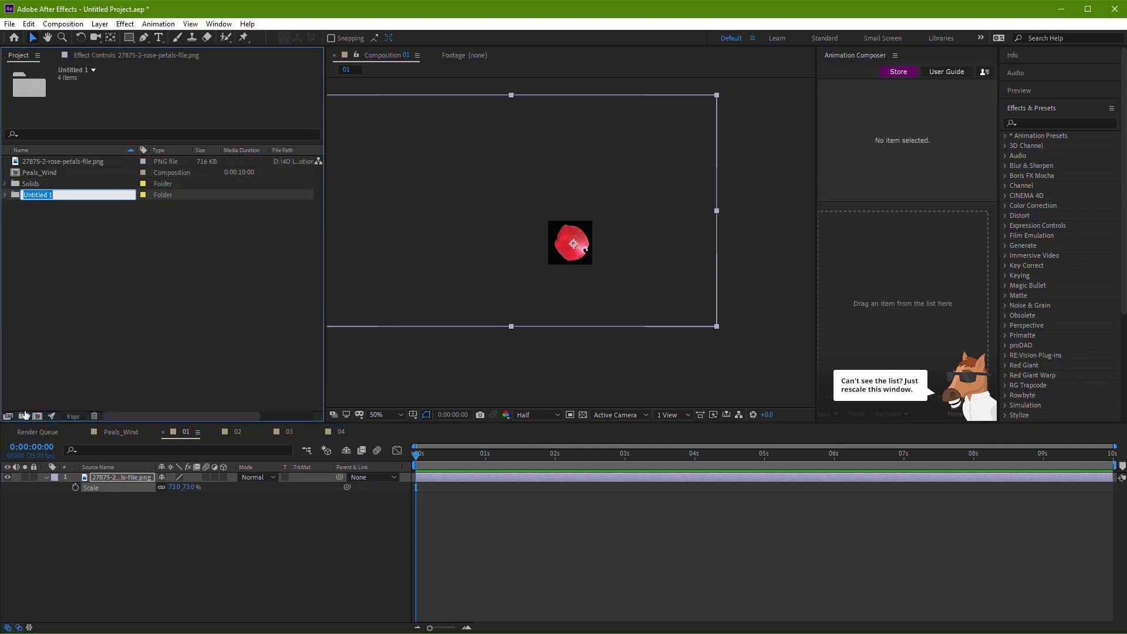
pyautogui.write('Petals')
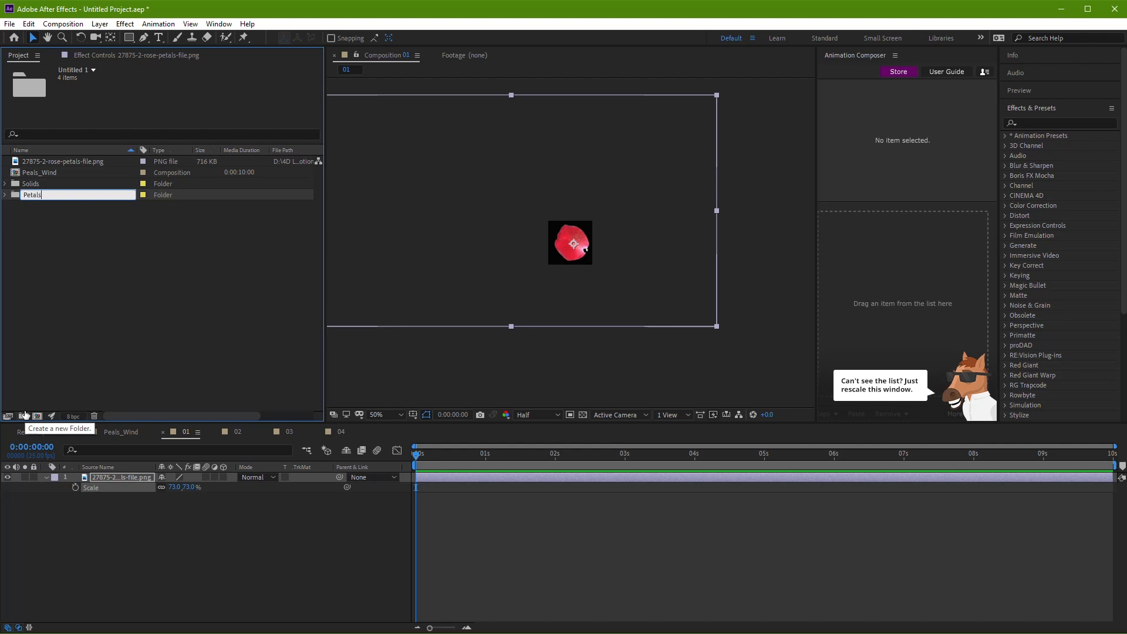
pyautogui.click(66, 289)
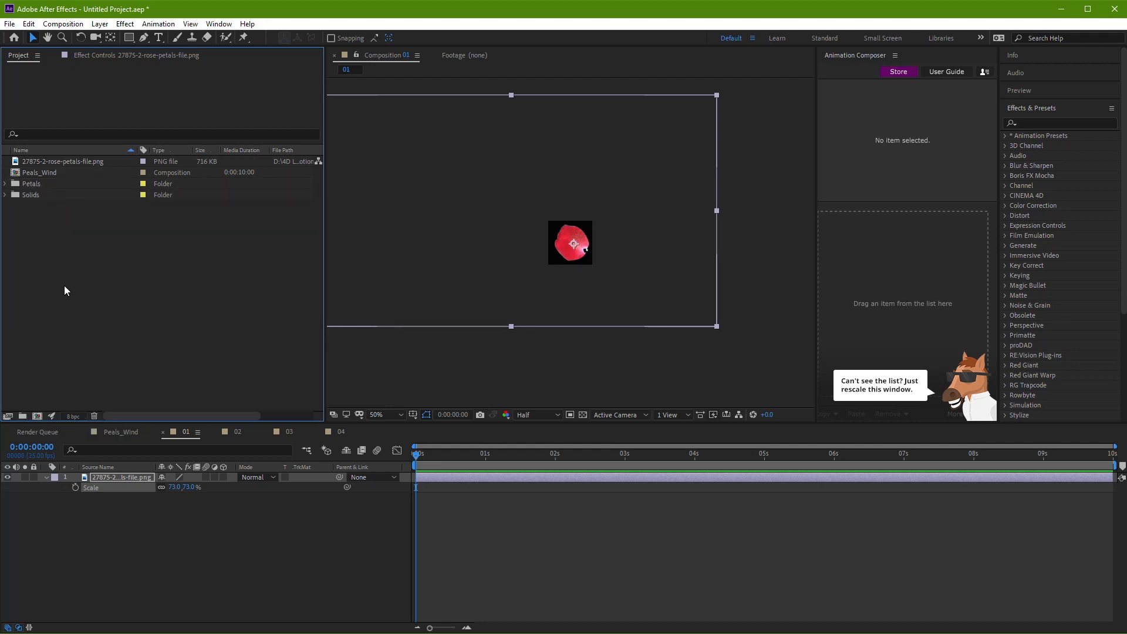
# Create a single composition from compositions 01 to 04, using 01's dimensions, a one-frame still duration and sequenced layers
pyautogui.doubleClick(31, 195)
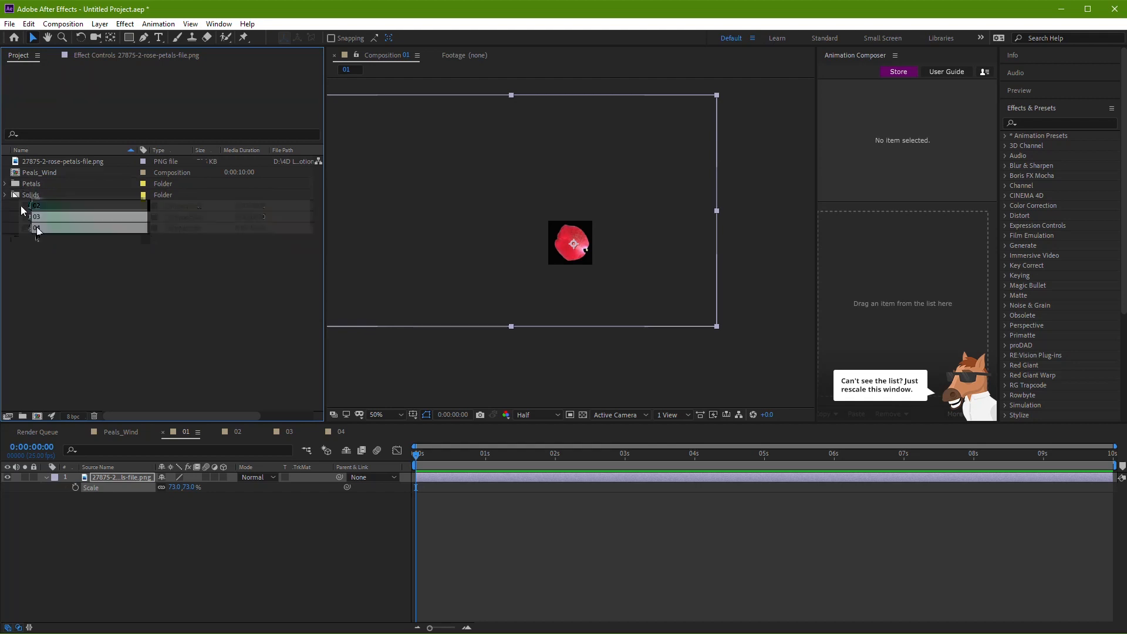
pyautogui.moveTo(38, 237); pyautogui.dragTo(37, 416)
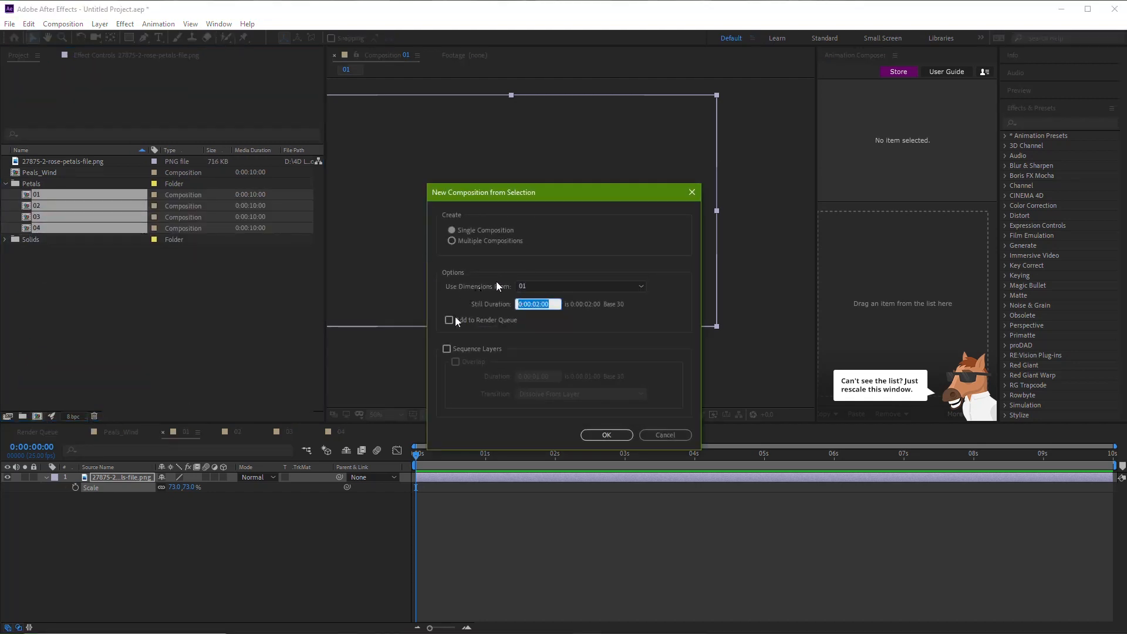
pyautogui.click(447, 348)
pyautogui.click(538, 304)
pyautogui.press('BackSpace')
pyautogui.write('0')
pyautogui.press('Return')
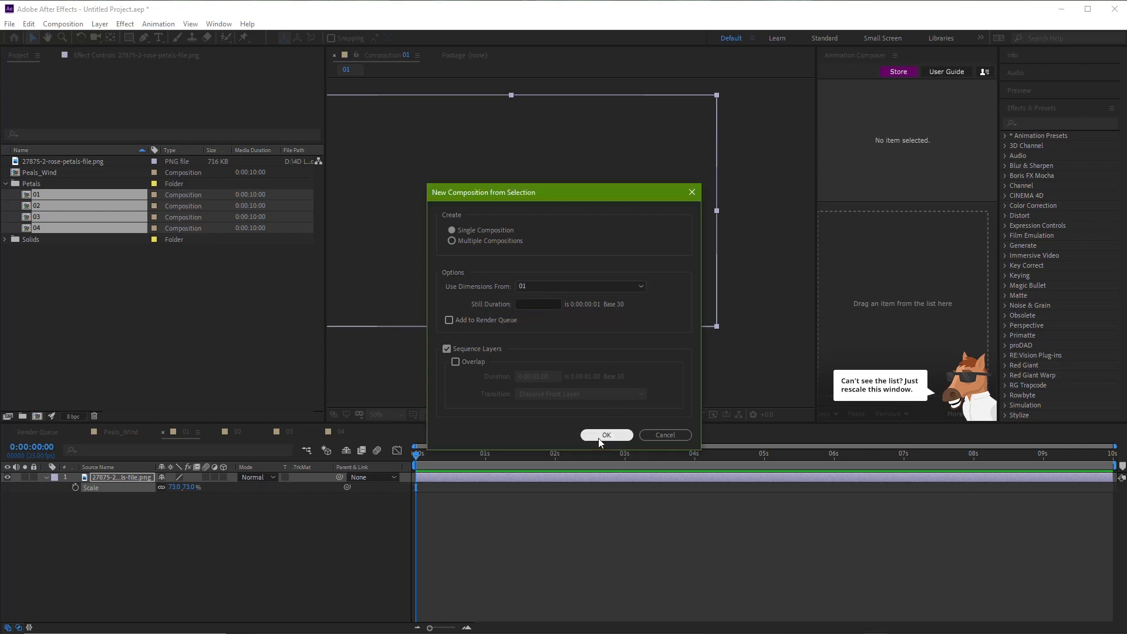
pyautogui.click(597, 438)
# Rename the new sequenced petals composition as pEALS
pyautogui.rightClick(393, 431)
pyautogui.click(463, 221)
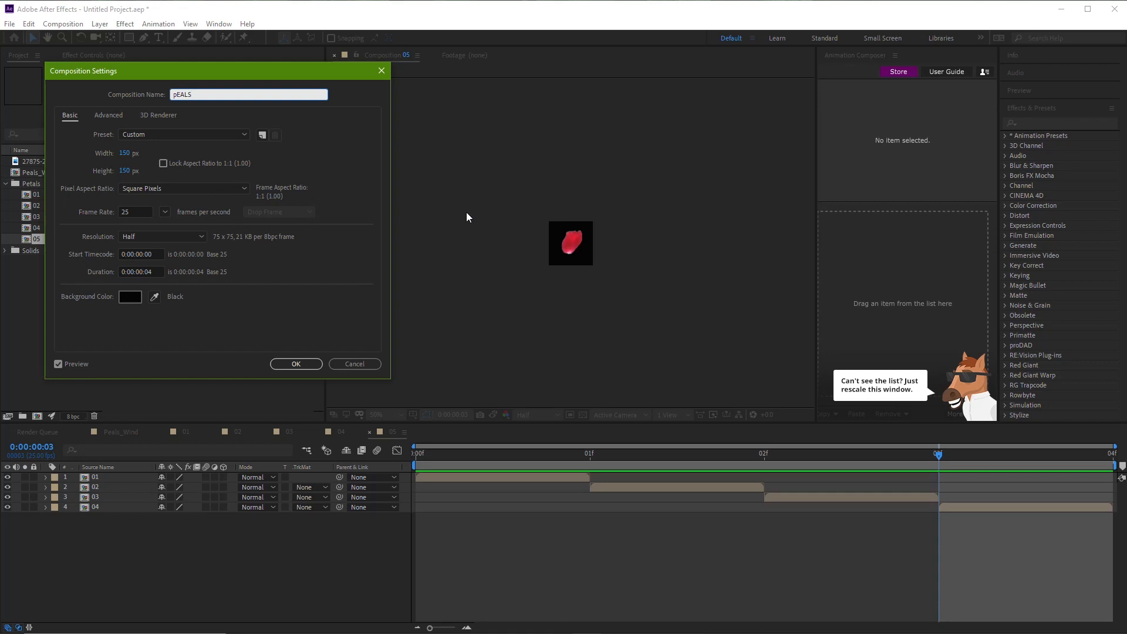
pyautogui.click(309, 368)
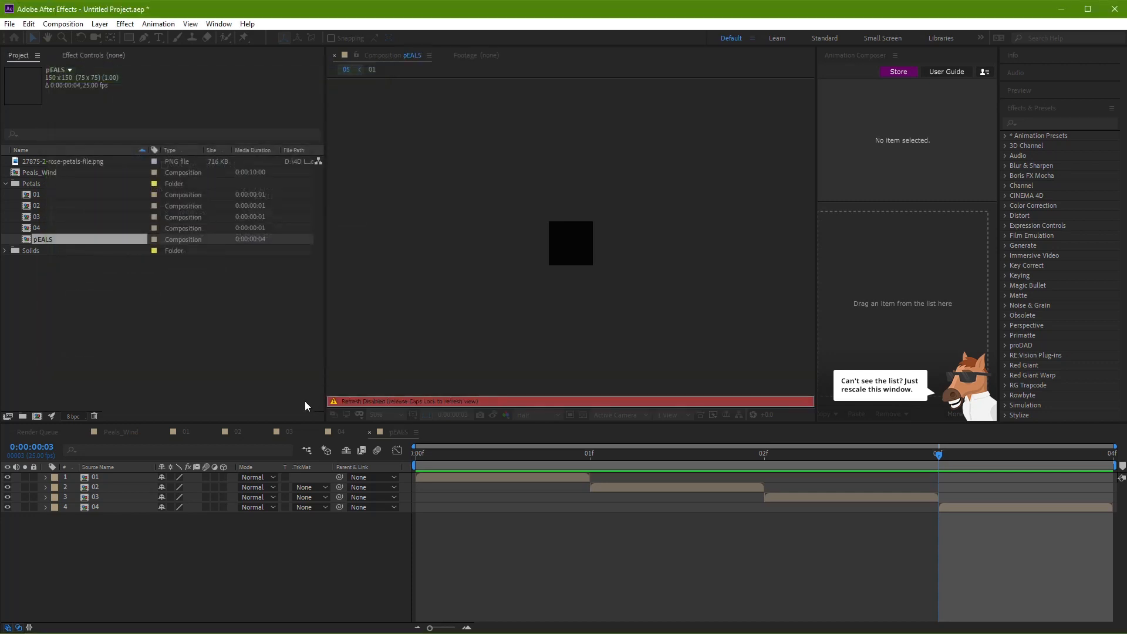
# Add the pEALS composition to Peals_Wind as a layer below the Part solid
pyautogui.click(119, 432)
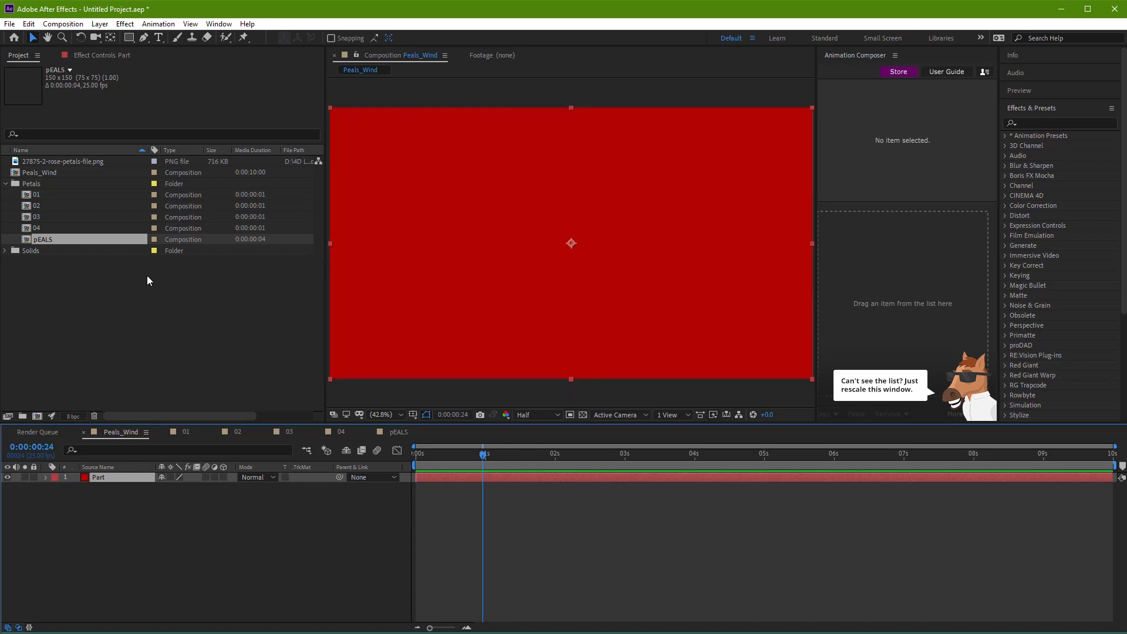
pyautogui.moveTo(42, 241); pyautogui.dragTo(109, 532)
pyautogui.rightClick(168, 532)
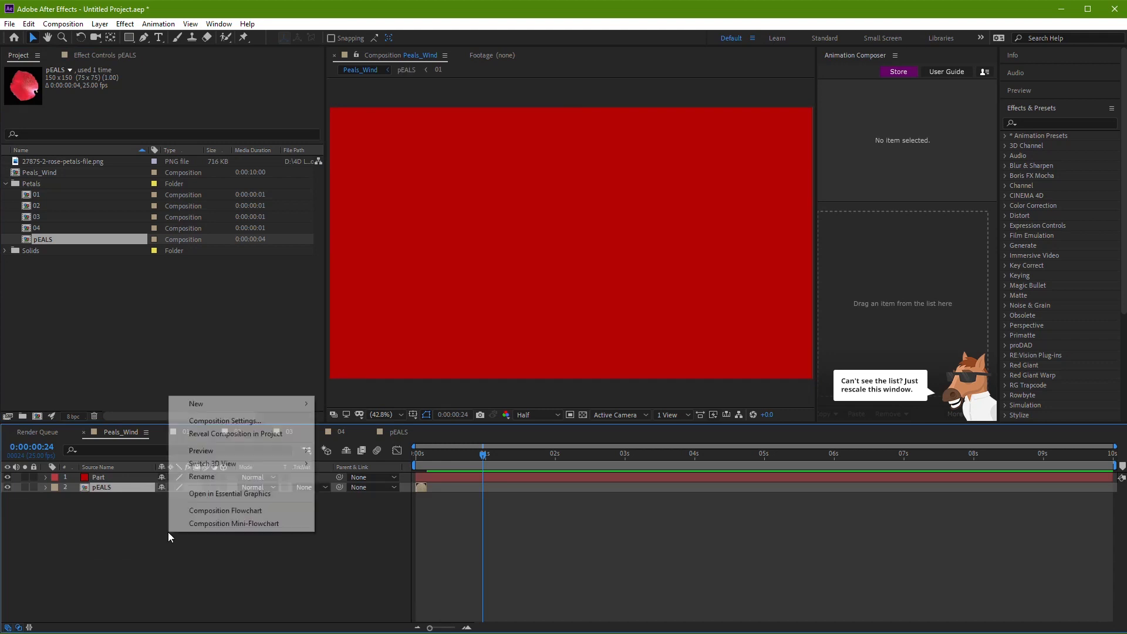
pyautogui.click(138, 544)
# Apply the Particular effect to the Part layer and preview the particle animation
pyautogui.click(112, 479)
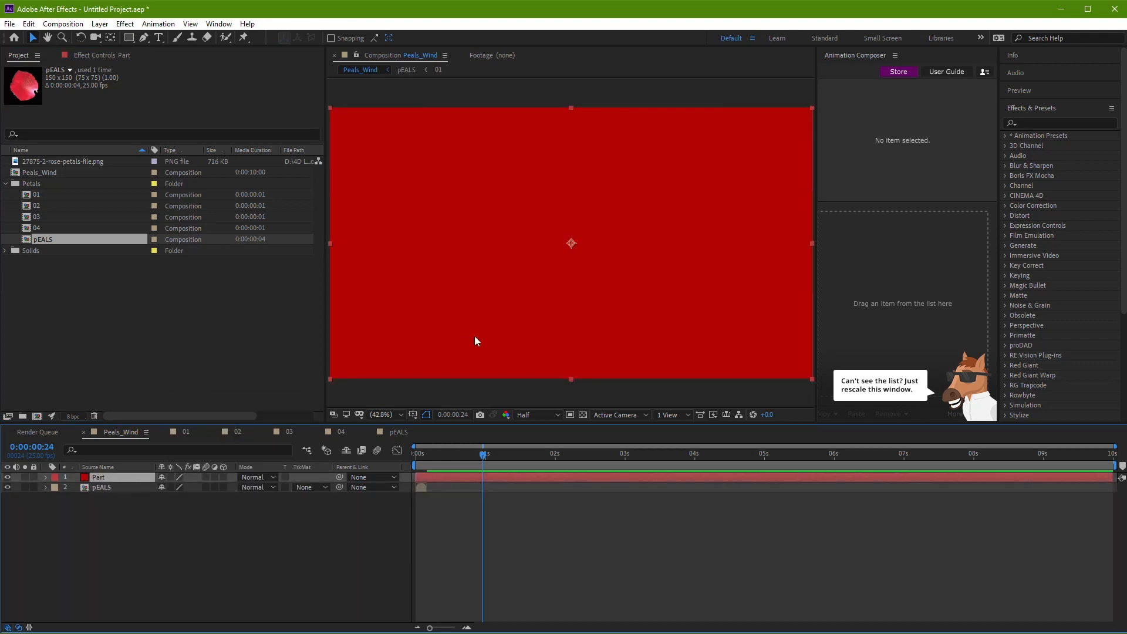
pyautogui.hotkey('ctrl', 'space')
pyautogui.write('par')
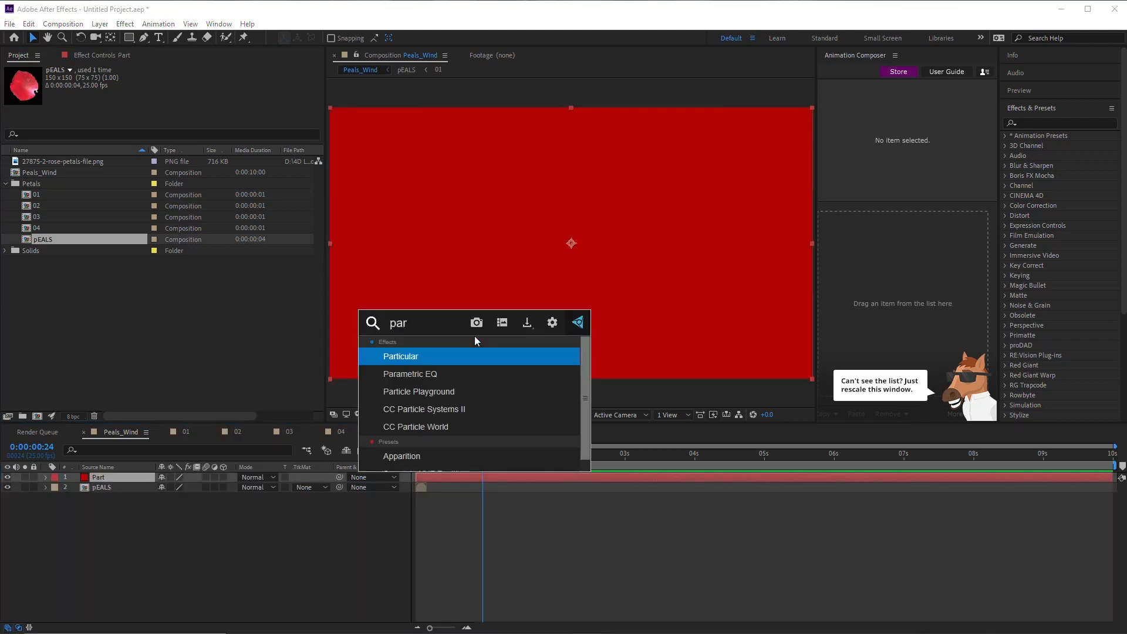
pyautogui.click(422, 358)
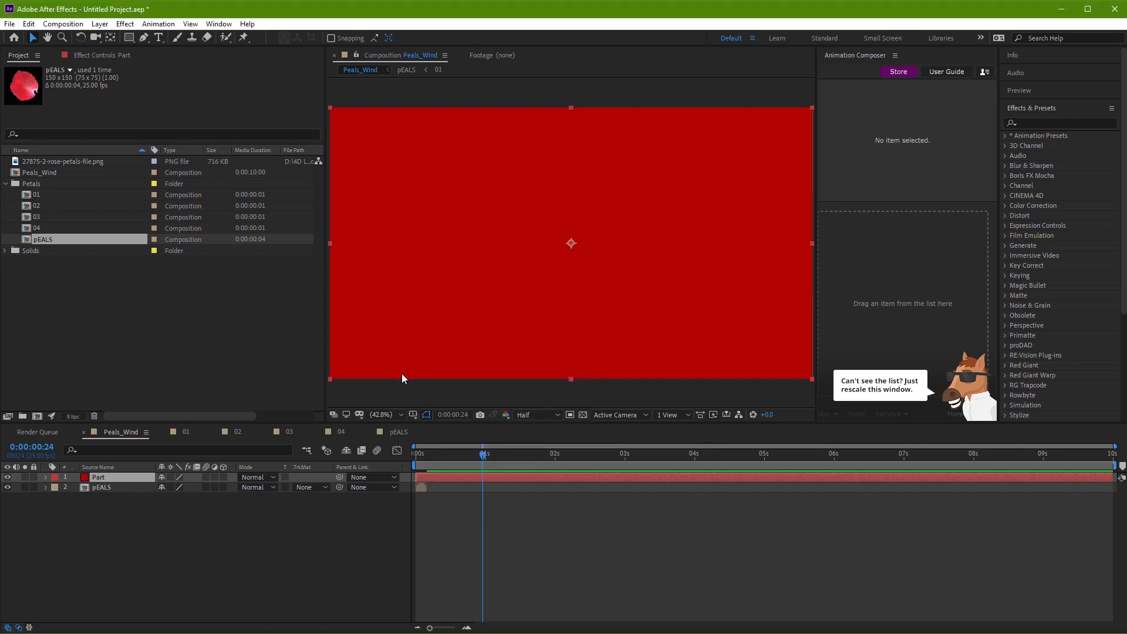
pyautogui.press('space')
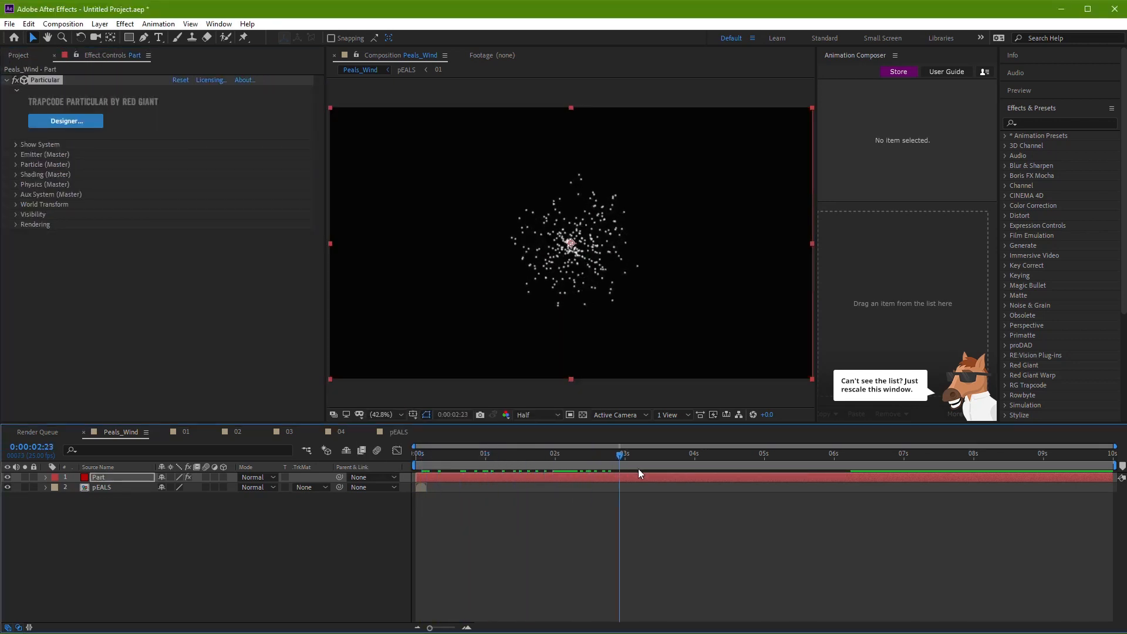
pyautogui.click(534, 449)
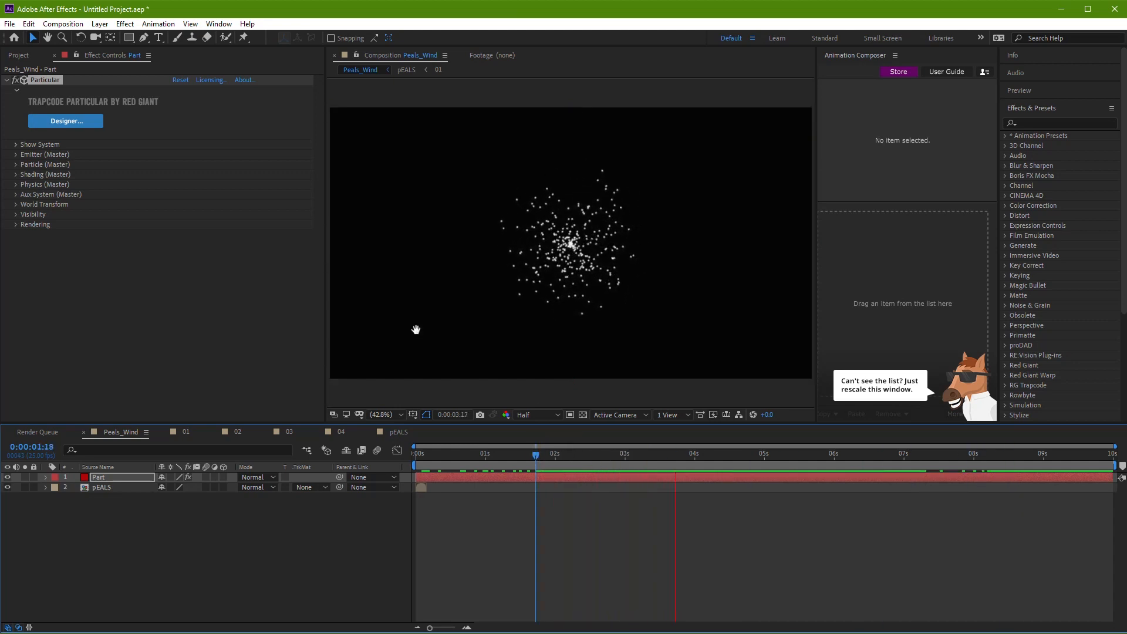
pyautogui.press('space')
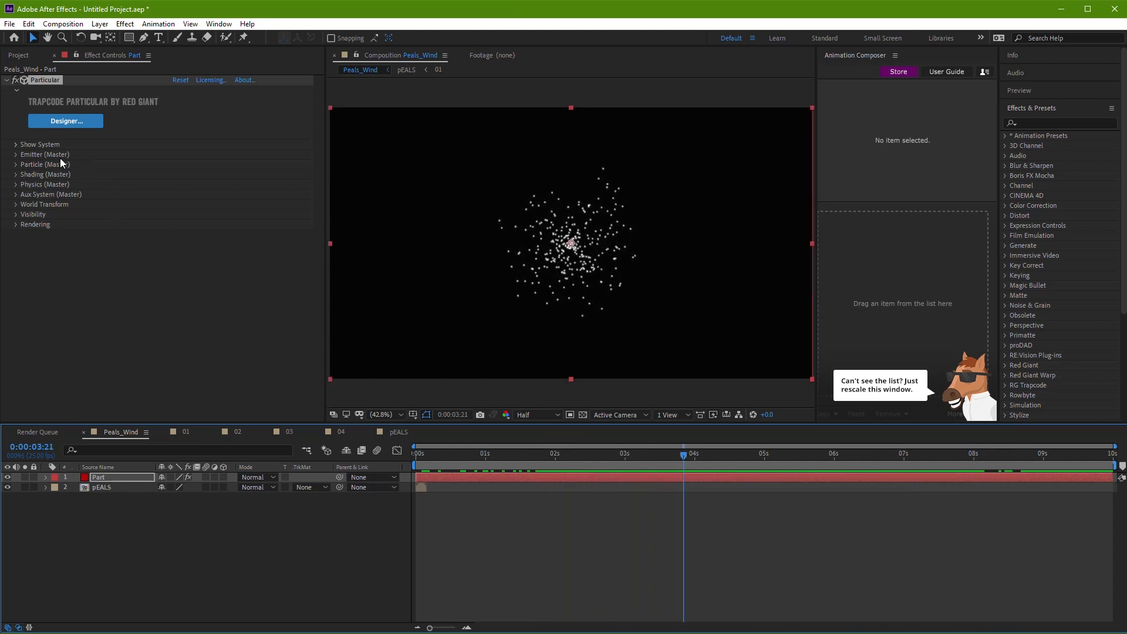
# Set Particular's Emitter Type to Box
pyautogui.click(14, 154)
pyautogui.click(203, 185)
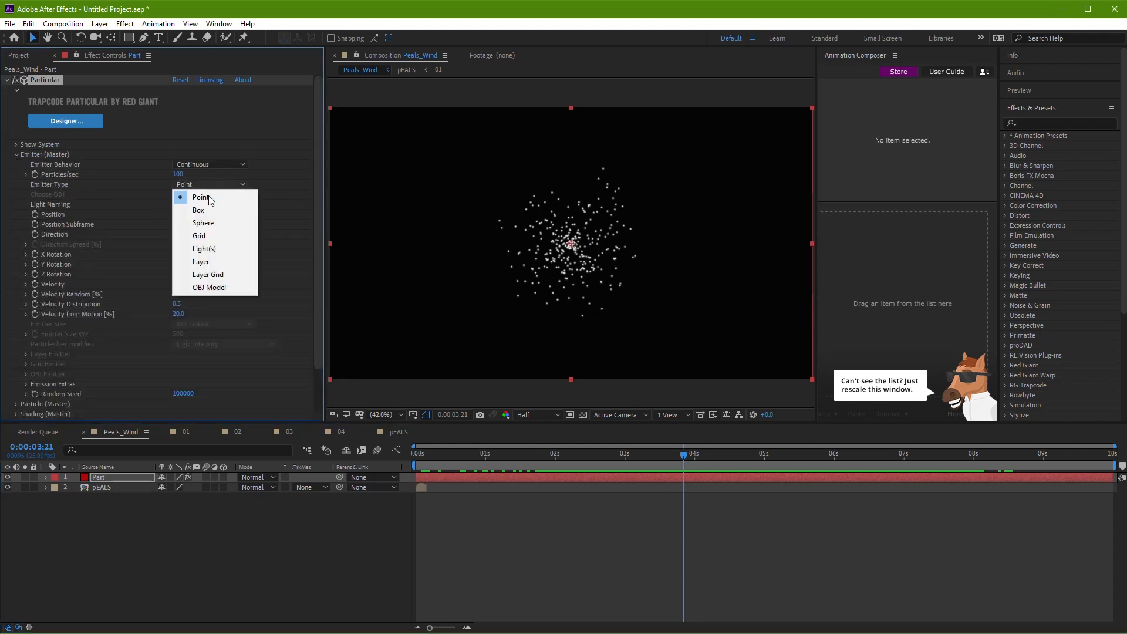
pyautogui.click(213, 213)
pyautogui.scroll(-2, 621, 288)
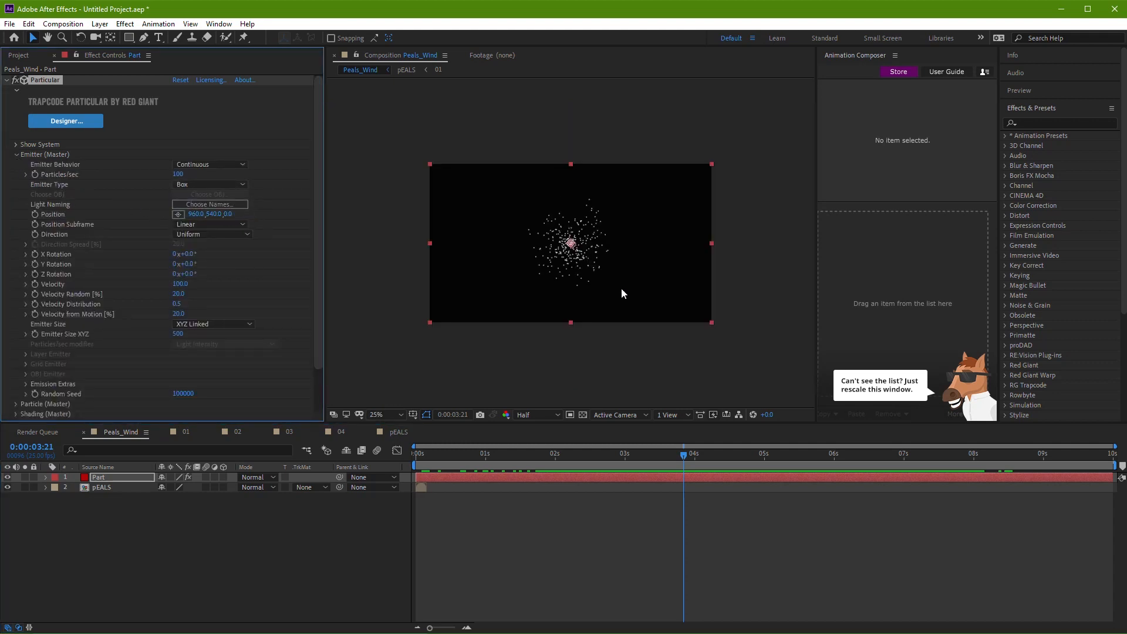
# Set the emitter's Velocity Random to 100% and check the particles at an earlier time
pyautogui.moveTo(184, 297); pyautogui.dragTo(244, 295)
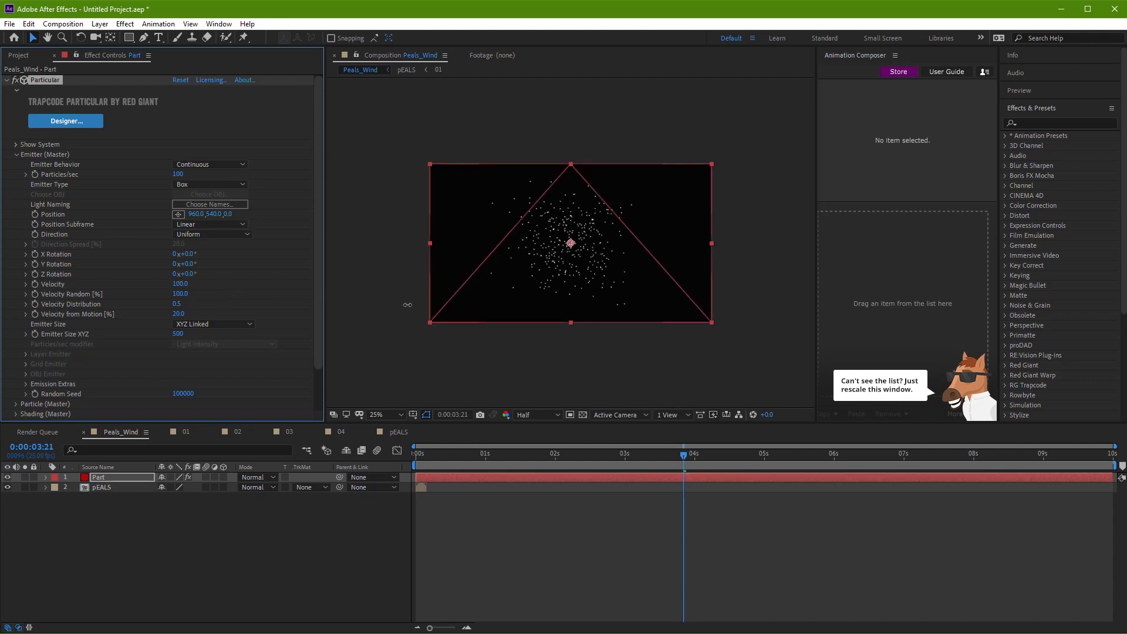
pyautogui.click(185, 293)
pyautogui.write('100')
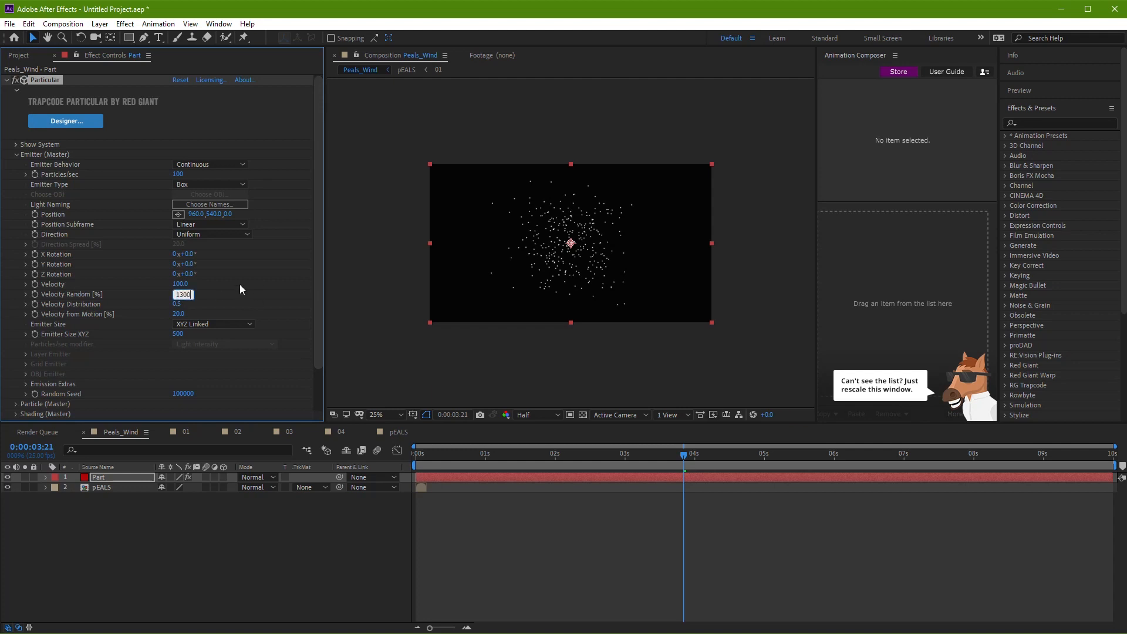
pyautogui.press('Return')
pyautogui.moveTo(480, 468); pyautogui.dragTo(508, 469)
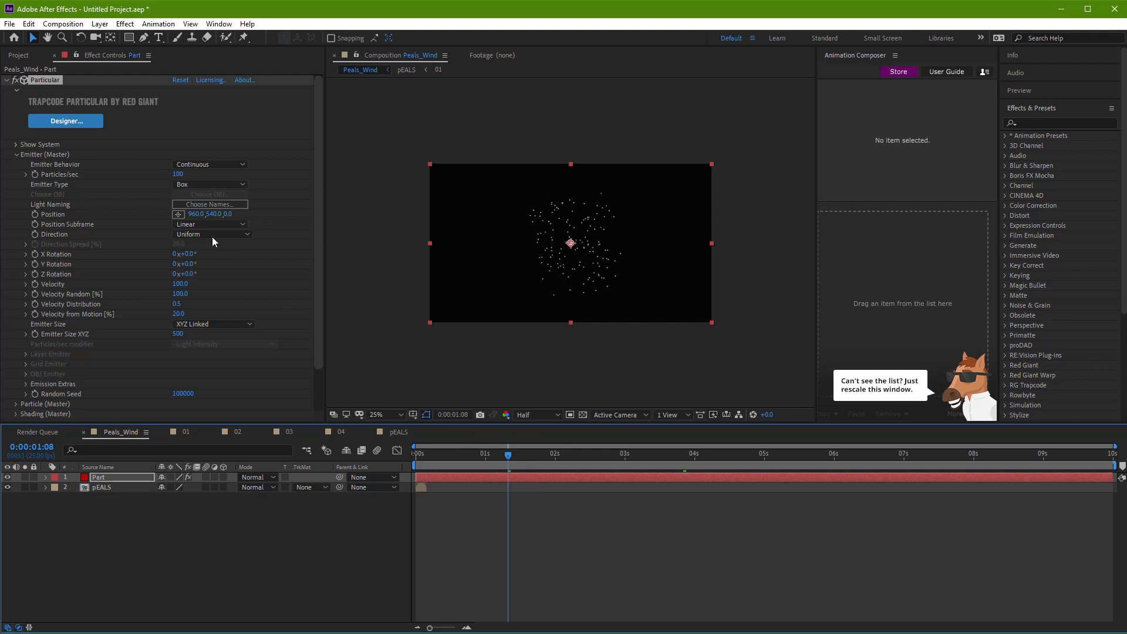
# Try higher emitter Velocity values such as 130 and 1500, and undo the changes
pyautogui.click(182, 293)
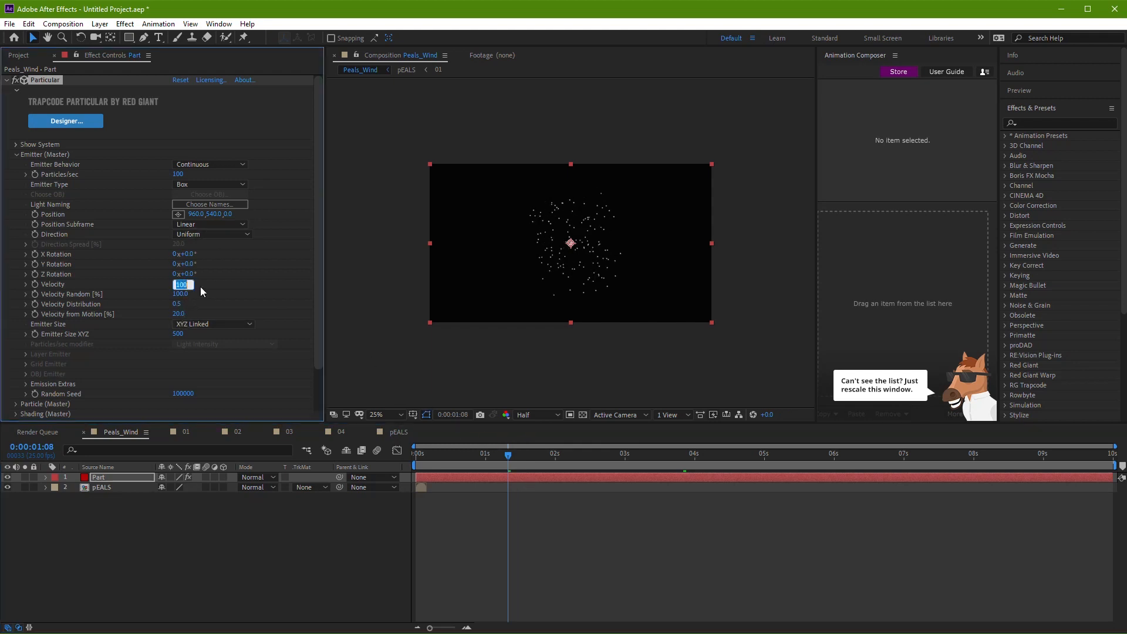
pyautogui.press('Return')
pyautogui.moveTo(225, 285); pyautogui.dragTo(232, 285)
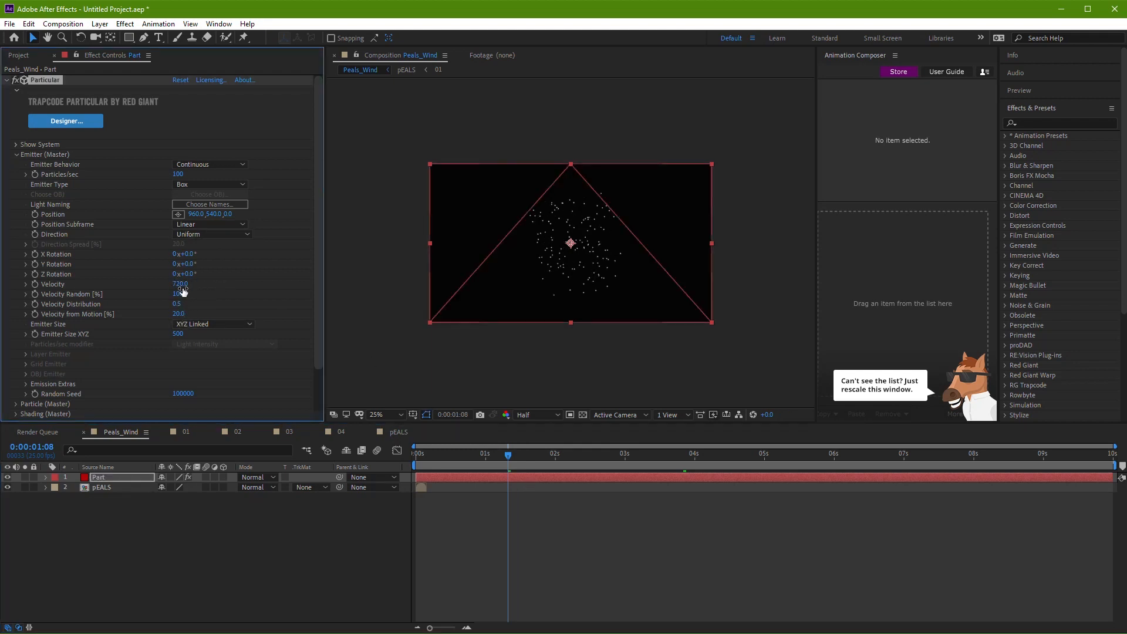
pyautogui.click(182, 287)
pyautogui.write('130')
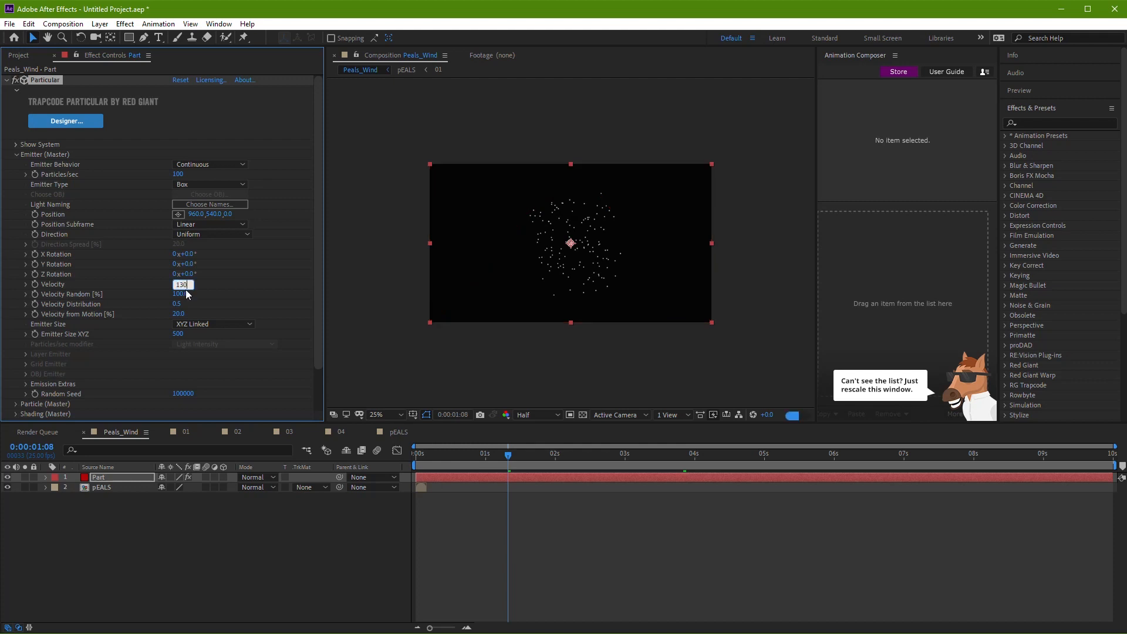
pyautogui.press('Return')
pyautogui.click(189, 284)
pyautogui.write('1500')
pyautogui.press('Return')
pyautogui.click(184, 284)
pyautogui.click(185, 296)
pyautogui.write('1500')
pyautogui.click(180, 304)
pyautogui.write('15')
pyautogui.press('Return')
pyautogui.hotkey('ctrl', 'z')
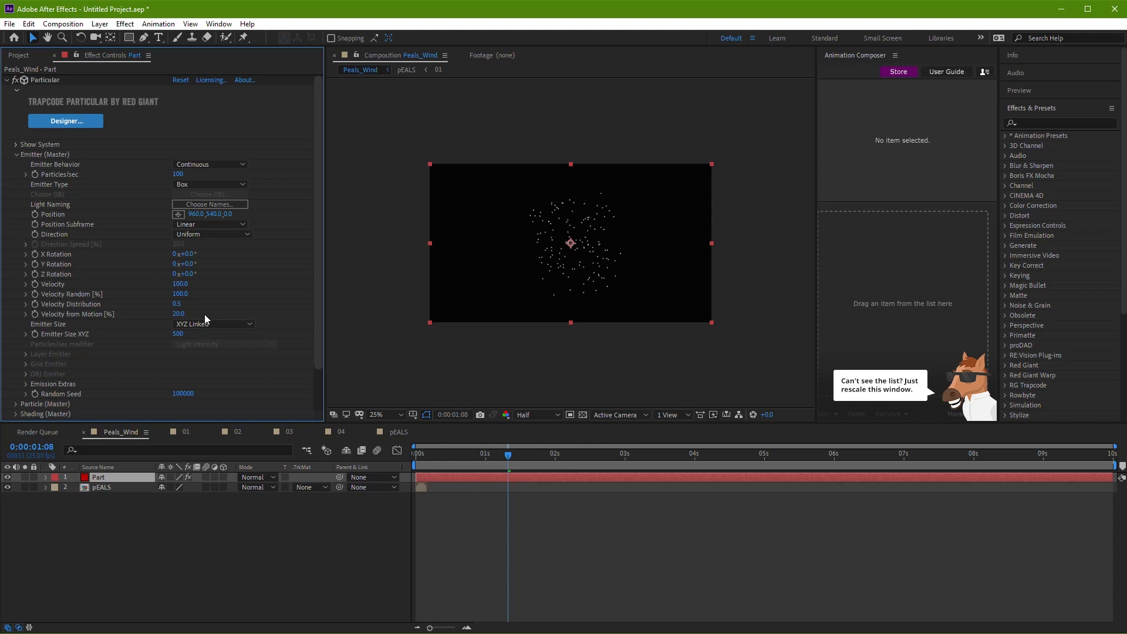
# Remove Particular from the Part layer and apply the effect again with its default settings
pyautogui.click(44, 81)
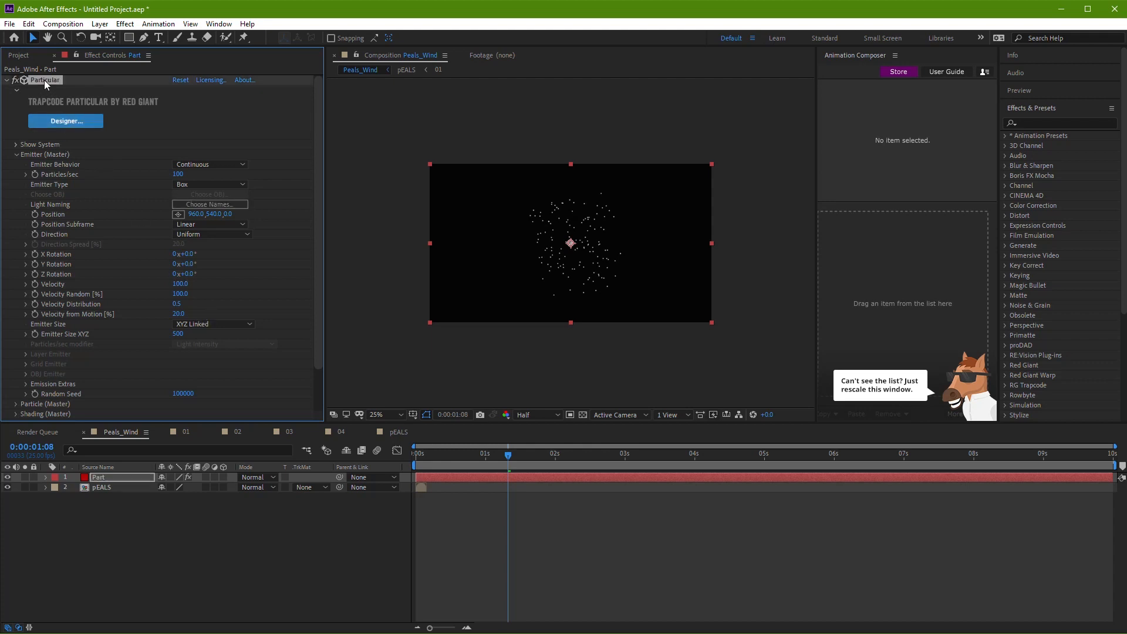
pyautogui.press('Delete')
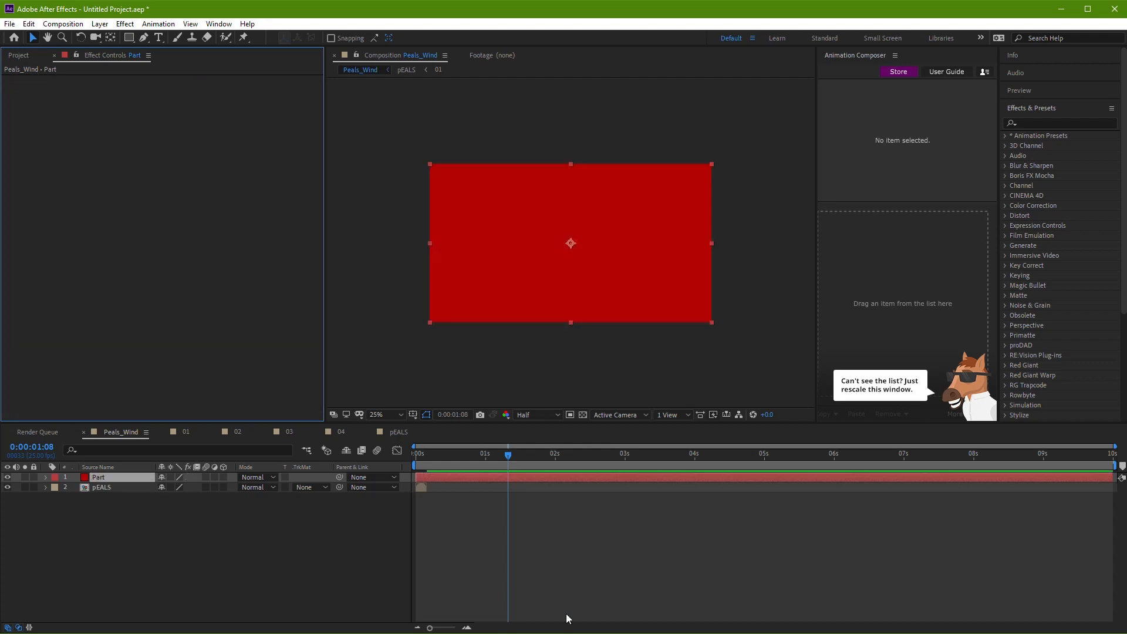
pyautogui.click(551, 532)
pyautogui.click(513, 477)
pyautogui.hotkey('ctrl', 'space')
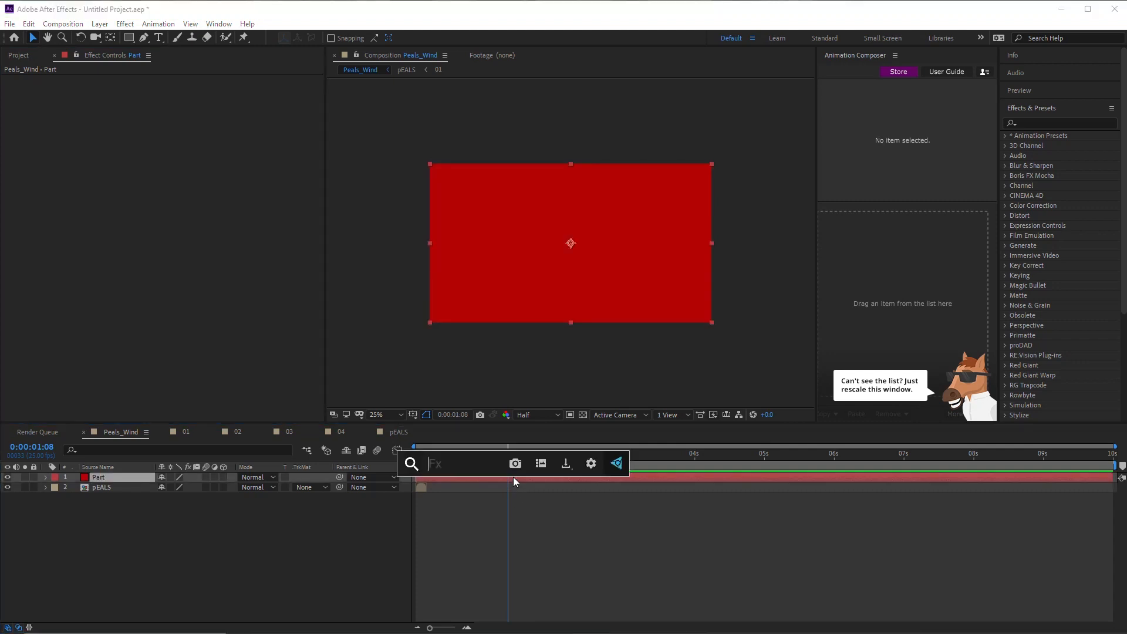
pyautogui.write('par')
pyautogui.press('Return')
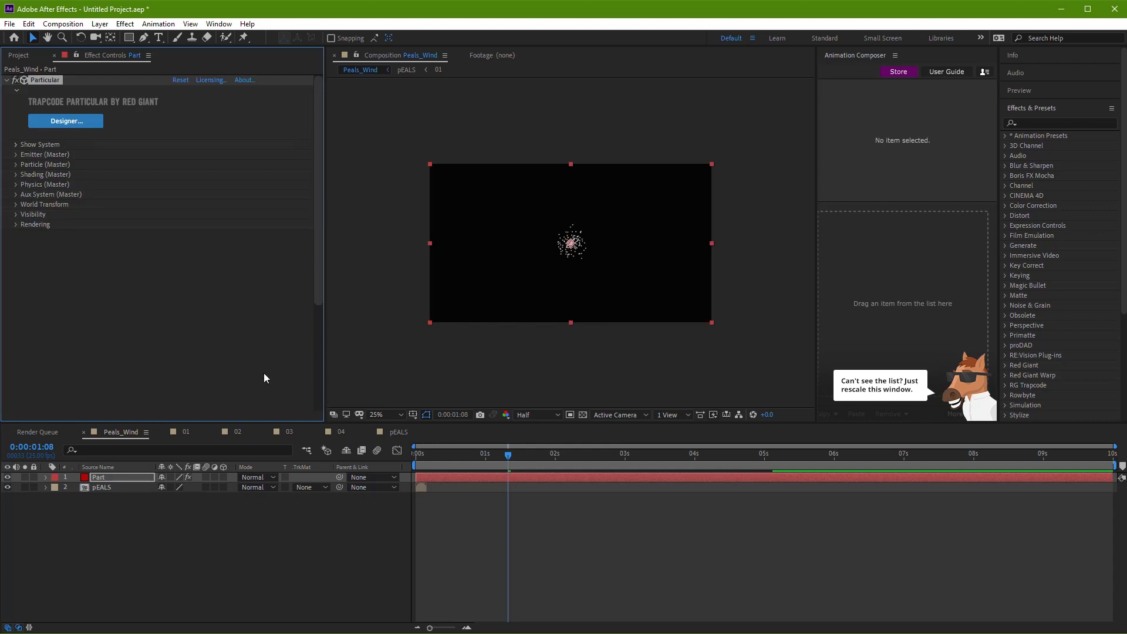
# Set Particular's Emitter Type to Box and its Emitter Size to XYZ Individual
pyautogui.click(15, 154)
pyautogui.click(189, 184)
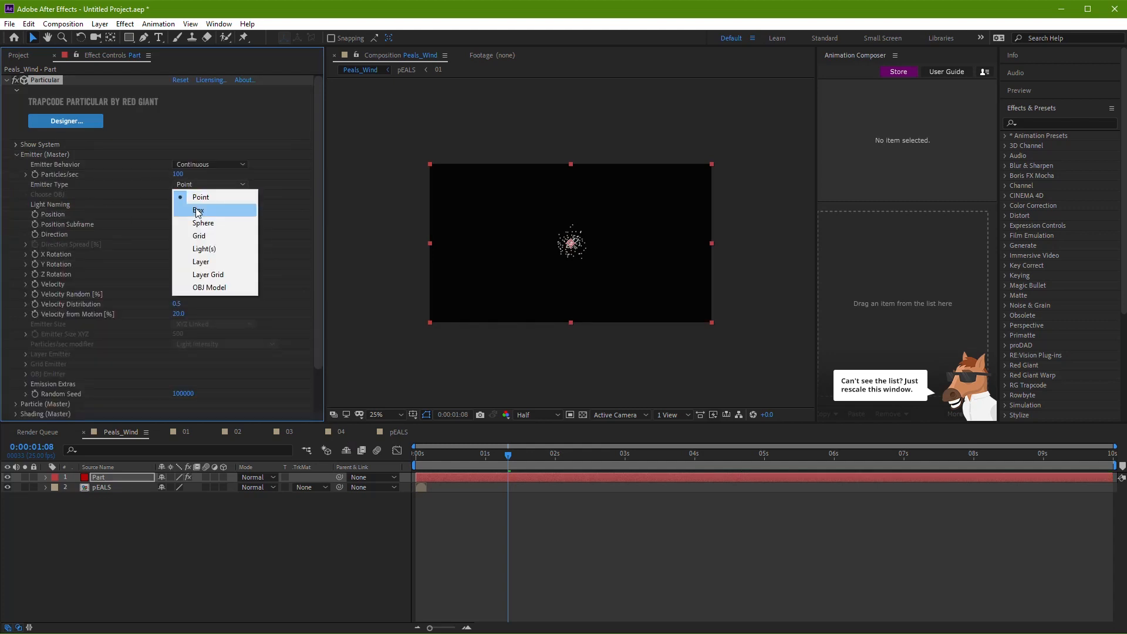
pyautogui.click(196, 209)
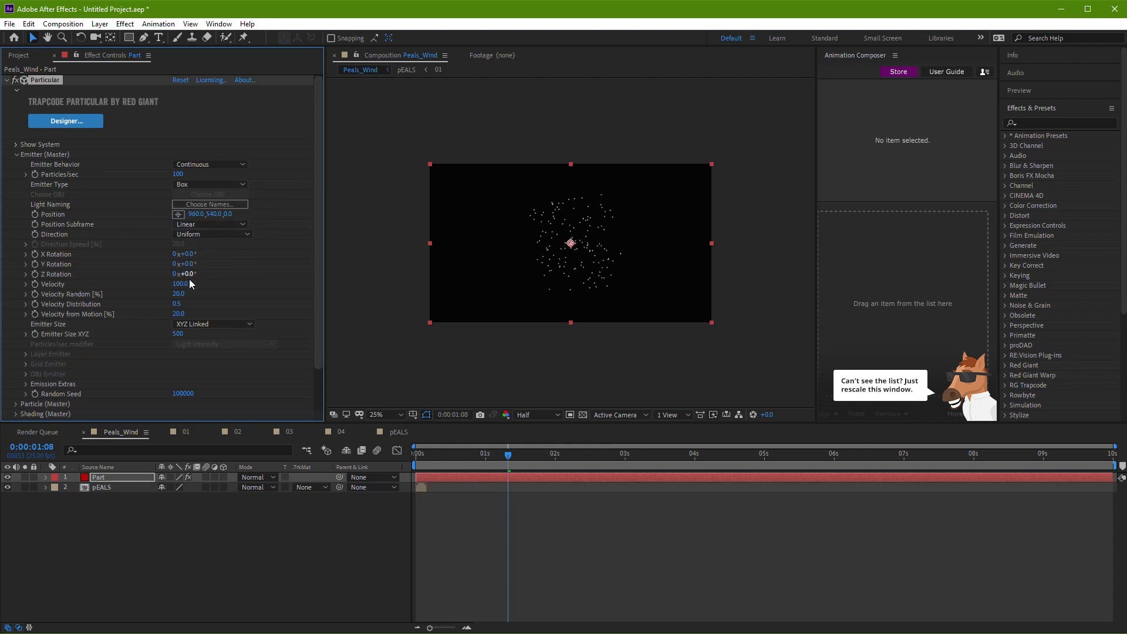
pyautogui.click(191, 324)
pyautogui.click(198, 349)
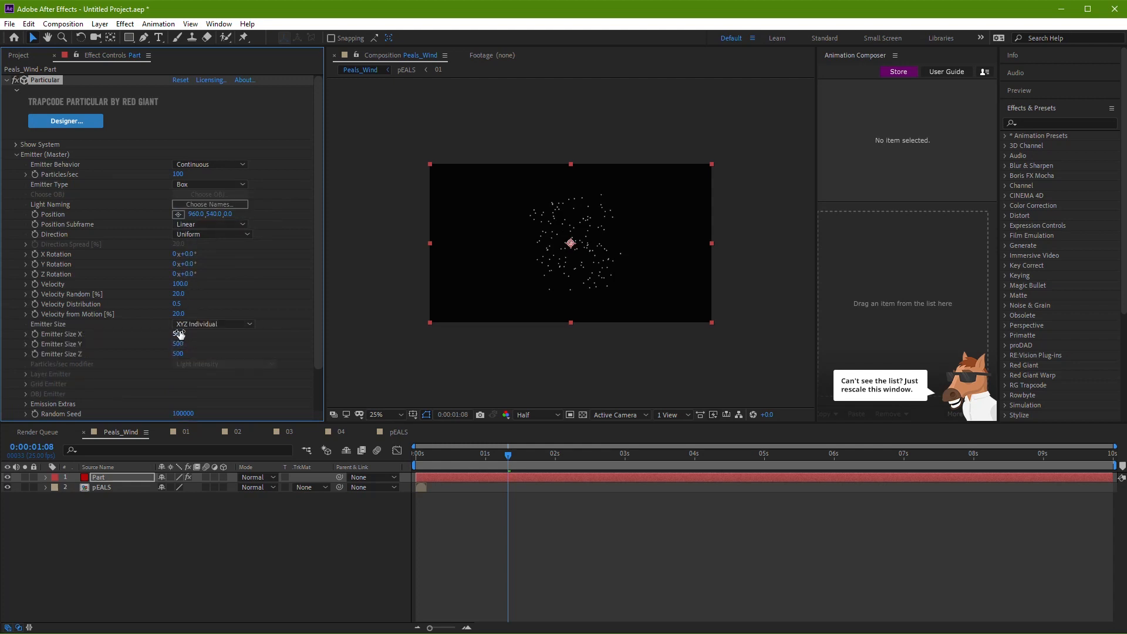
# Set the Emitter Size to 2000 in X, 1500 in Y and 1500 in Z
pyautogui.click(180, 334)
pyautogui.write('1500')
pyautogui.press('Return')
pyautogui.write('1500')
pyautogui.click(181, 355)
pyautogui.write('1500')
pyautogui.press('Return')
pyautogui.click(179, 334)
pyautogui.write('200')
# Play back the animation to check how the particles spread across the frame
pyautogui.click(550, 530)
pyautogui.moveTo(519, 467)
pyautogui.mouseDown()
pyautogui.moveTo(526, 454)
pyautogui.moveTo(627, 458)
pyautogui.moveTo(467, 459)
pyautogui.moveTo(510, 460)
pyautogui.mouseUp()
pyautogui.press('space')
pyautogui.press('space')
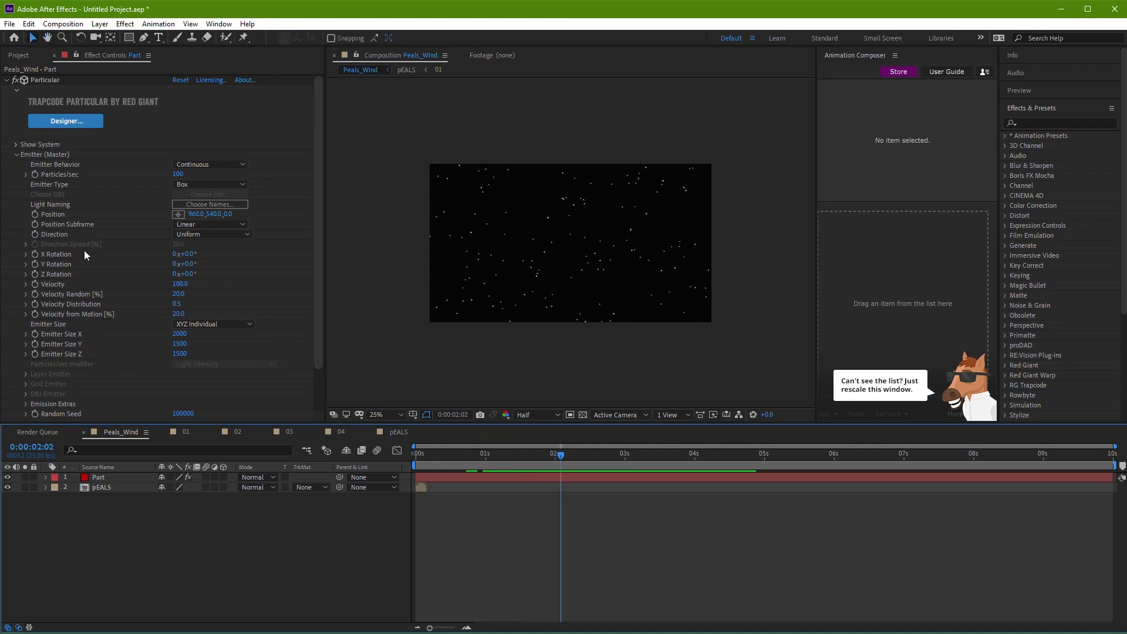
# Set the particle Life to 10 seconds and check the particles along the timeline
pyautogui.scroll(-2, 84, 250)
pyautogui.scroll(2, 74, 256)
pyautogui.click(177, 174)
pyautogui.click(16, 154)
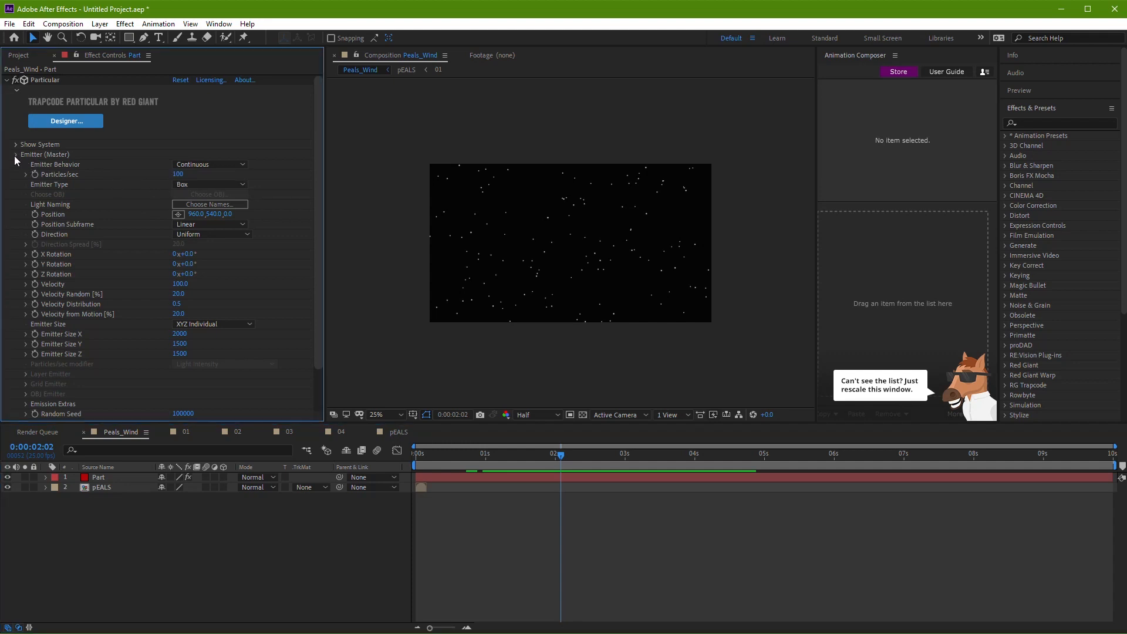
pyautogui.click(16, 164)
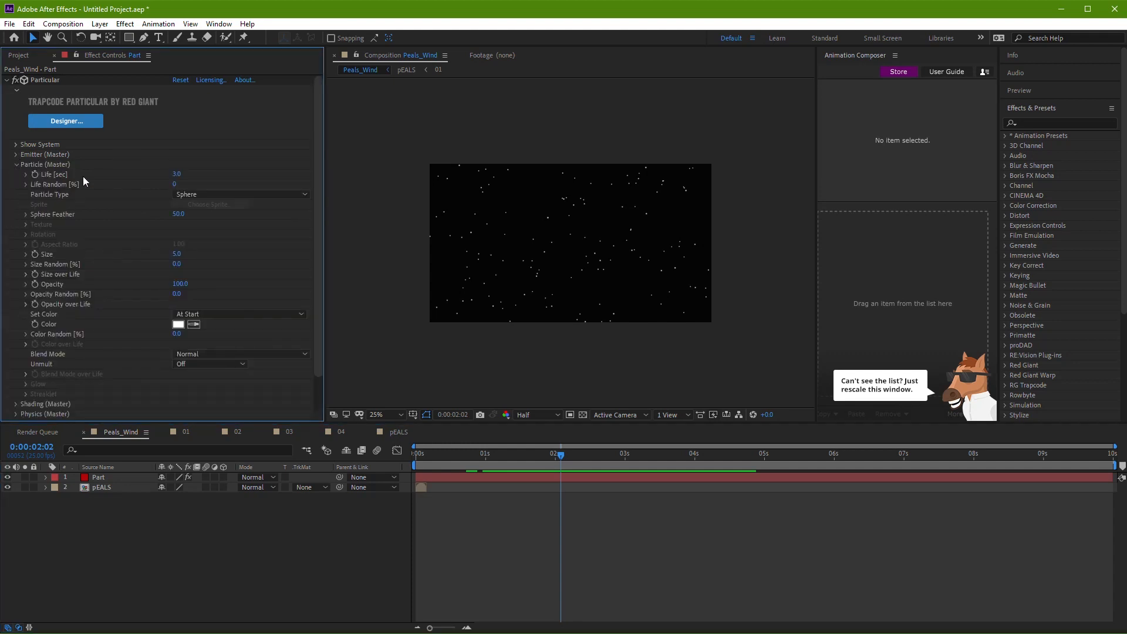
pyautogui.click(178, 175)
pyautogui.press('BackSpace')
pyautogui.press('Return')
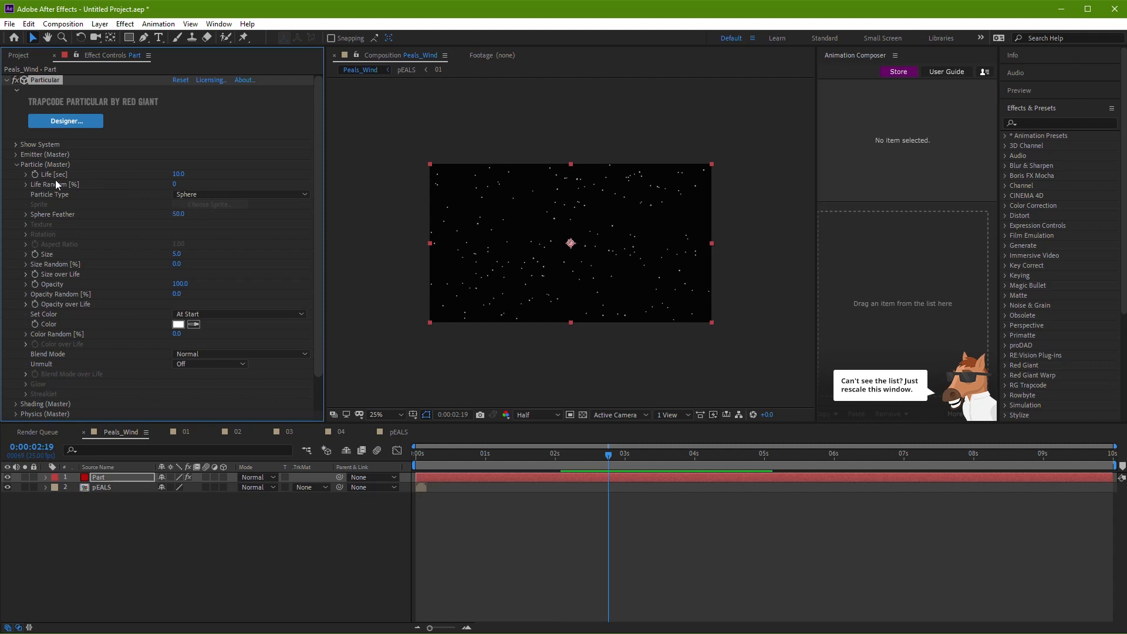
pyautogui.moveTo(464, 461); pyautogui.dragTo(546, 470)
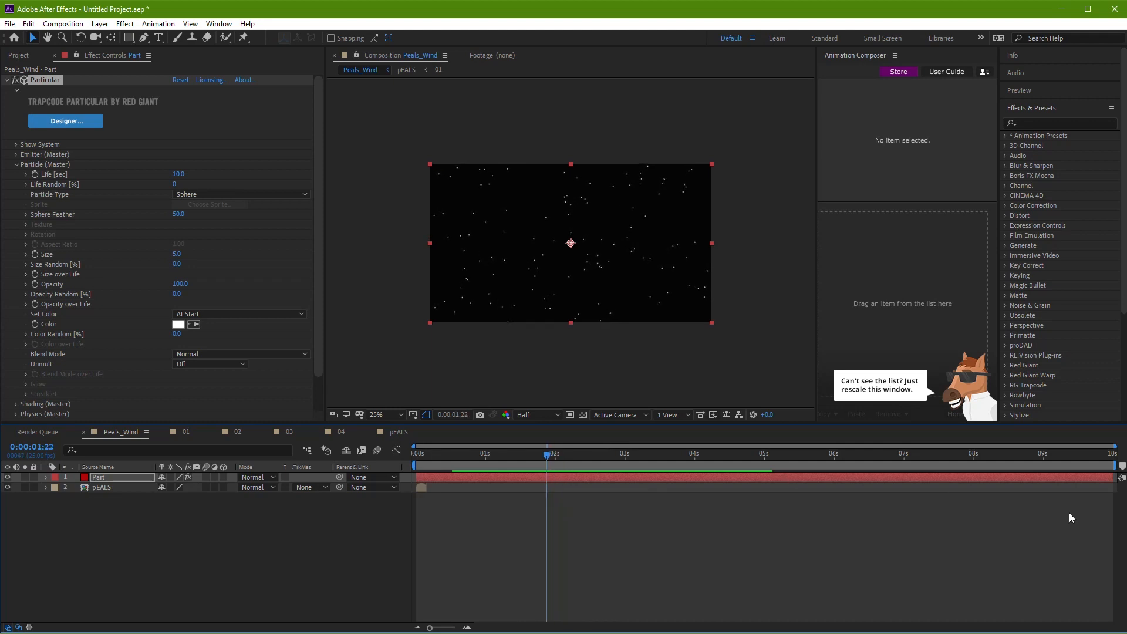
pyautogui.hotkey('alt', 'Tab')
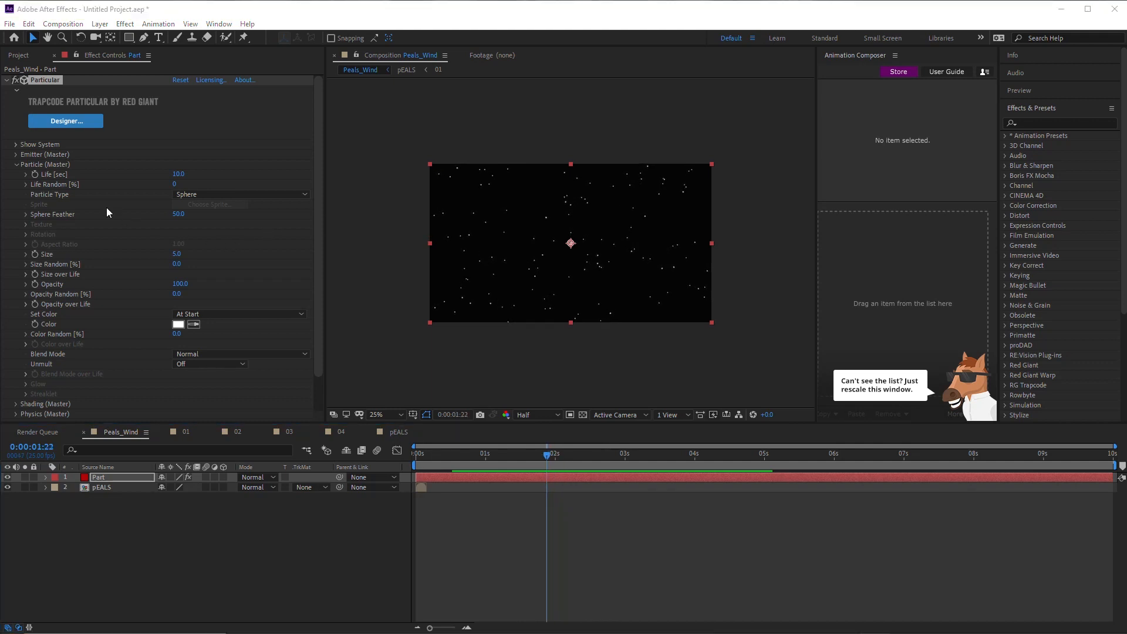
# Set the emitter's Velocity to 0
pyautogui.click(16, 154)
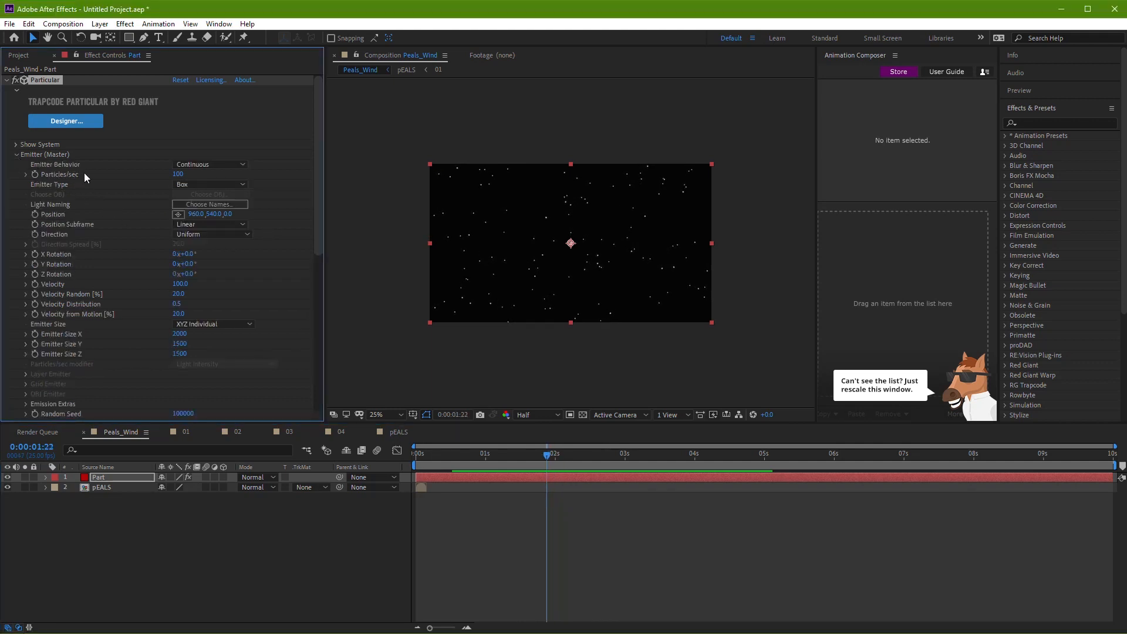
pyautogui.click(180, 284)
pyautogui.write('0')
pyautogui.press('Return')
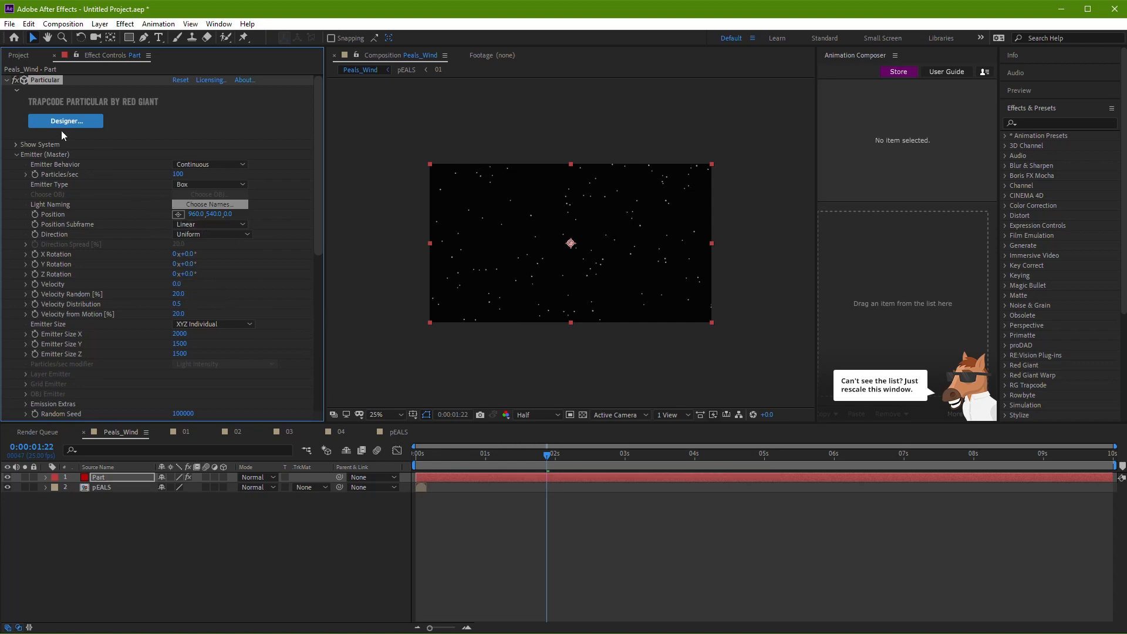
# Scrub through the first three seconds to examine how the stationary particles accumulate
pyautogui.click(15, 154)
pyautogui.click(16, 164)
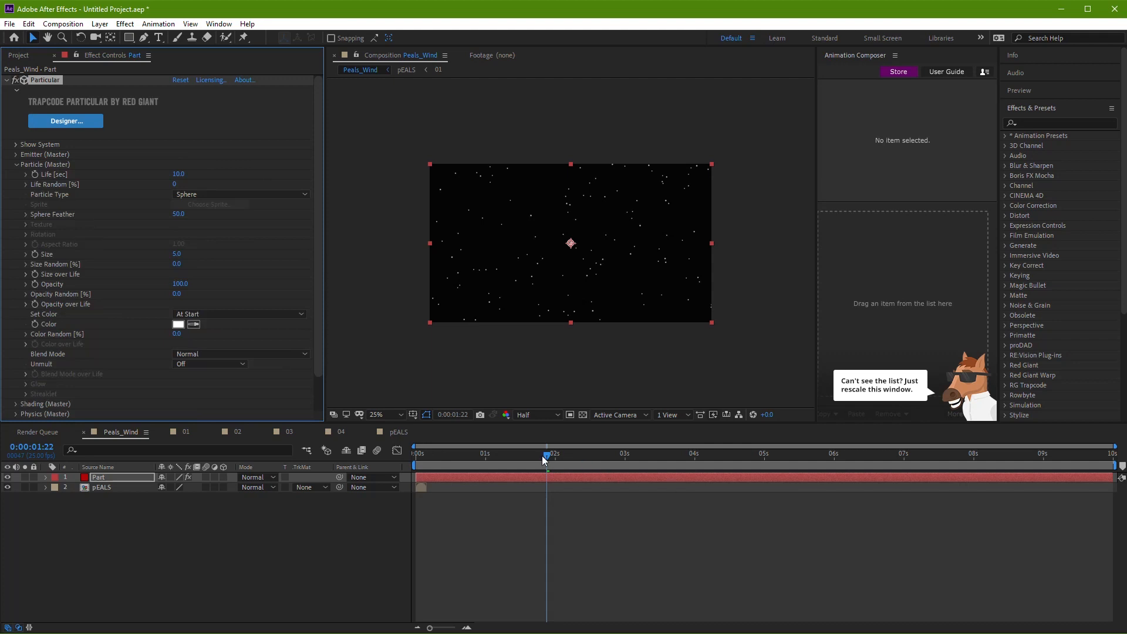
pyautogui.moveTo(544, 459); pyautogui.dragTo(444, 466)
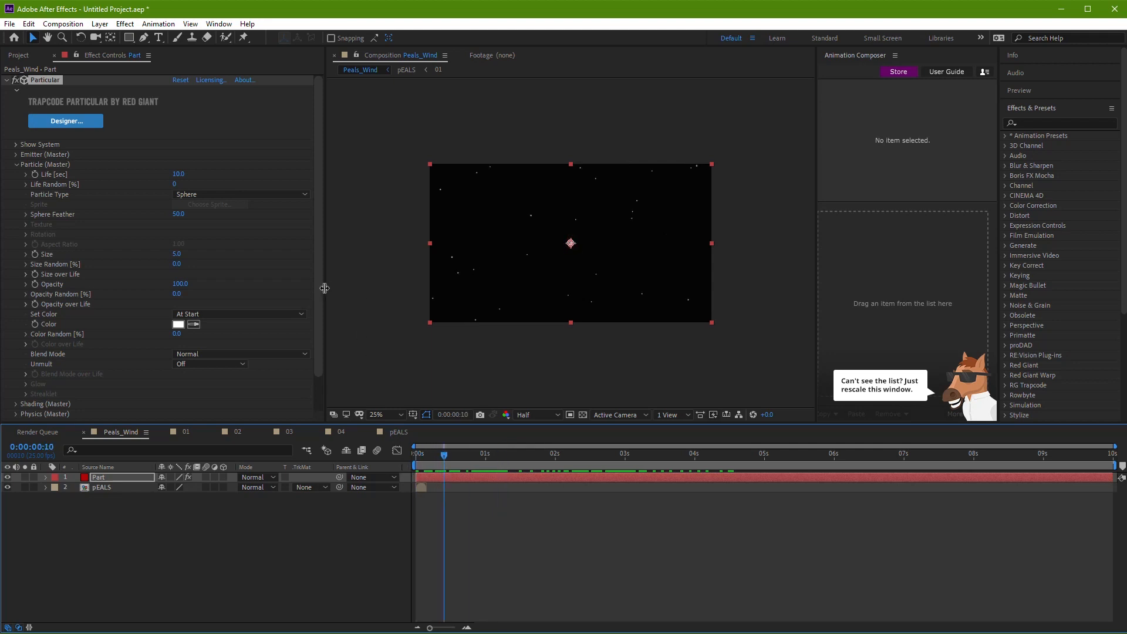
pyautogui.moveTo(320, 288); pyautogui.dragTo(335, 305)
pyautogui.moveTo(463, 464); pyautogui.dragTo(622, 482)
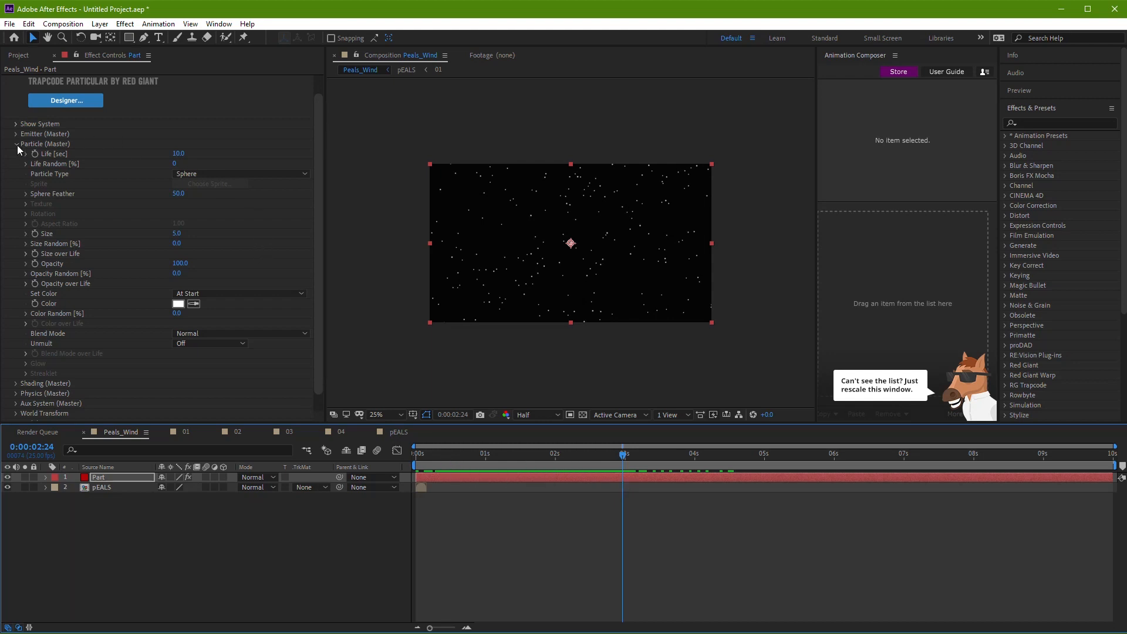
pyautogui.click(418, 460)
pyautogui.moveTo(416, 459); pyautogui.dragTo(430, 467)
# Set the emitter's Particles/sec to 500
pyautogui.click(18, 134)
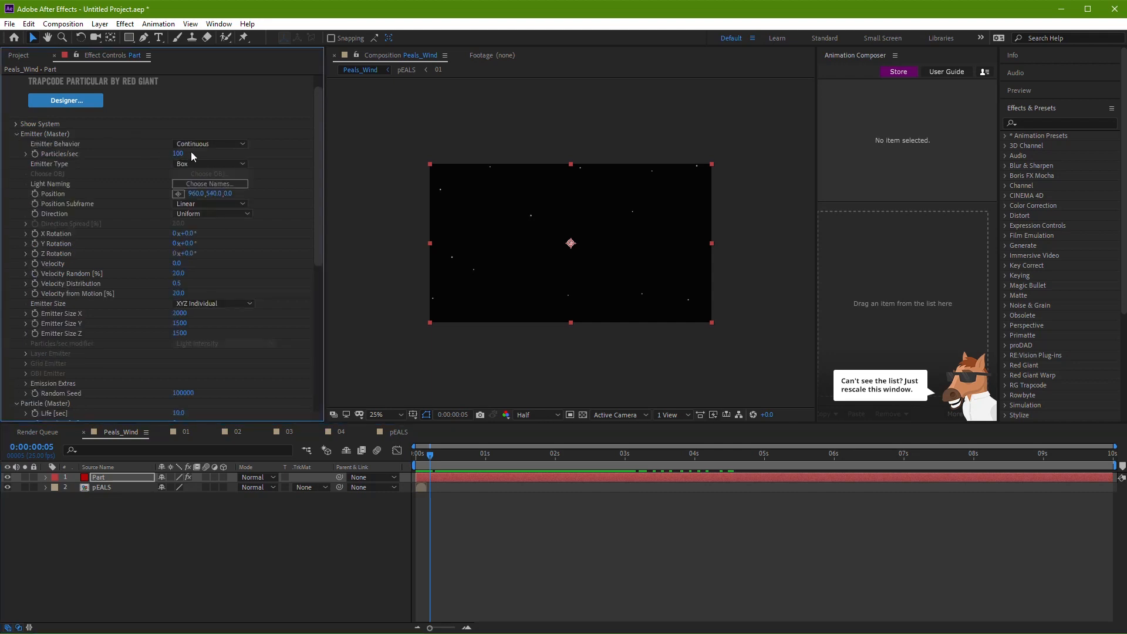
pyautogui.moveTo(254, 160); pyautogui.dragTo(232, 171)
pyautogui.click(178, 154)
pyautogui.write('500')
pyautogui.press('Return')
# Trim the start of the Part layer to frame 2
pyautogui.click(419, 460)
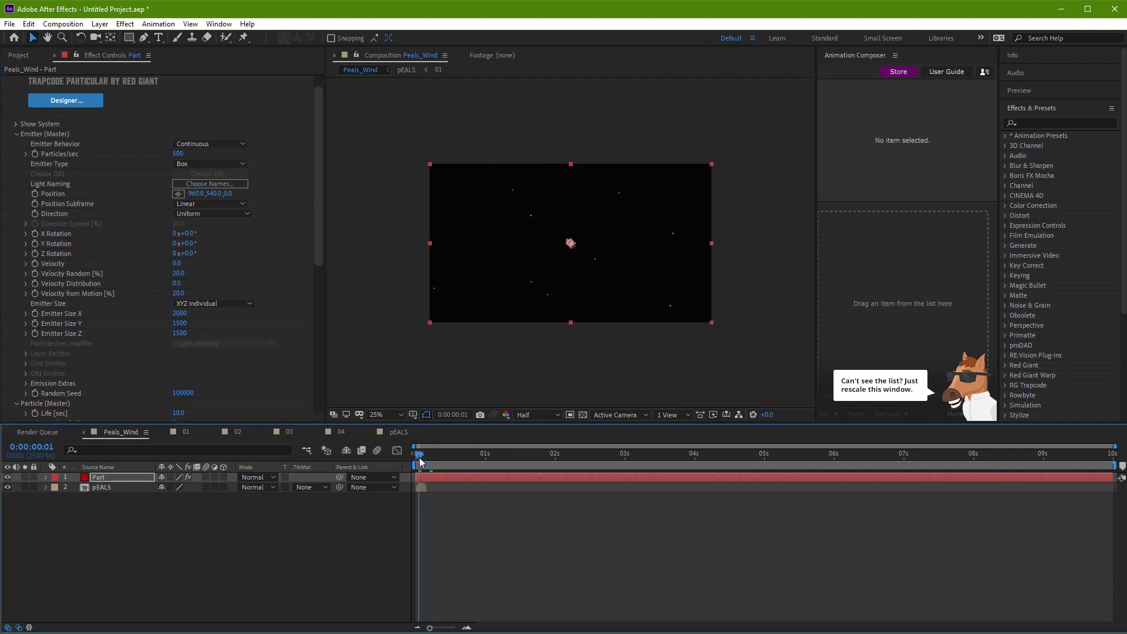
pyautogui.moveTo(419, 461); pyautogui.dragTo(422, 461)
pyautogui.click(416, 476)
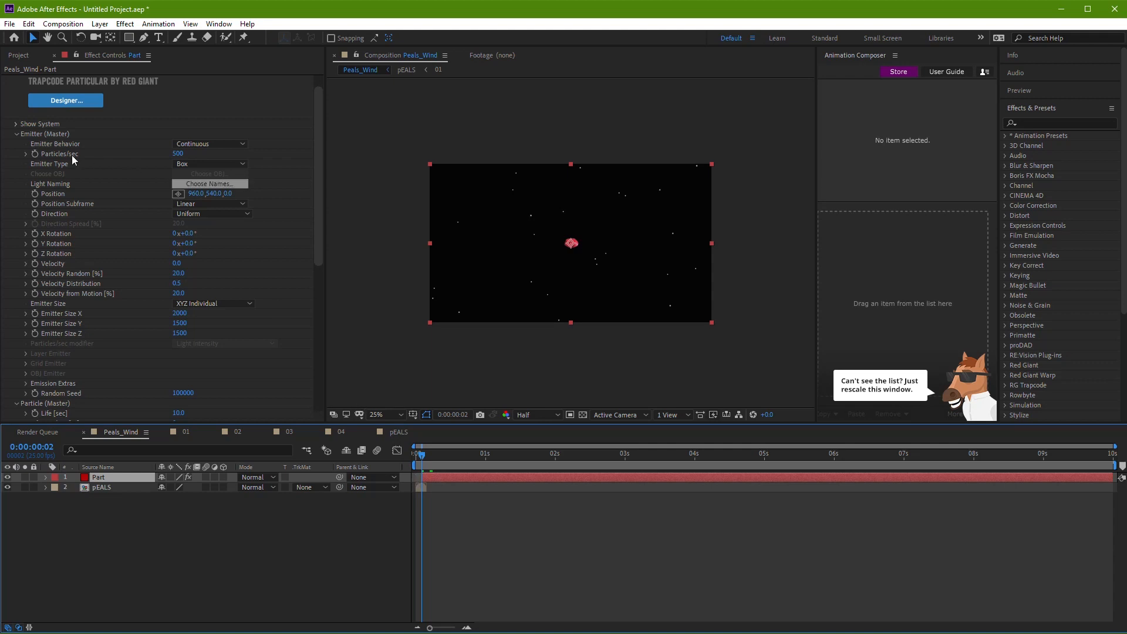
# Keyframe Particles/sec at 500 on frame 2 and 0 on frame 3, and reveal the keyframes on the Part layer
pyautogui.click(33, 156)
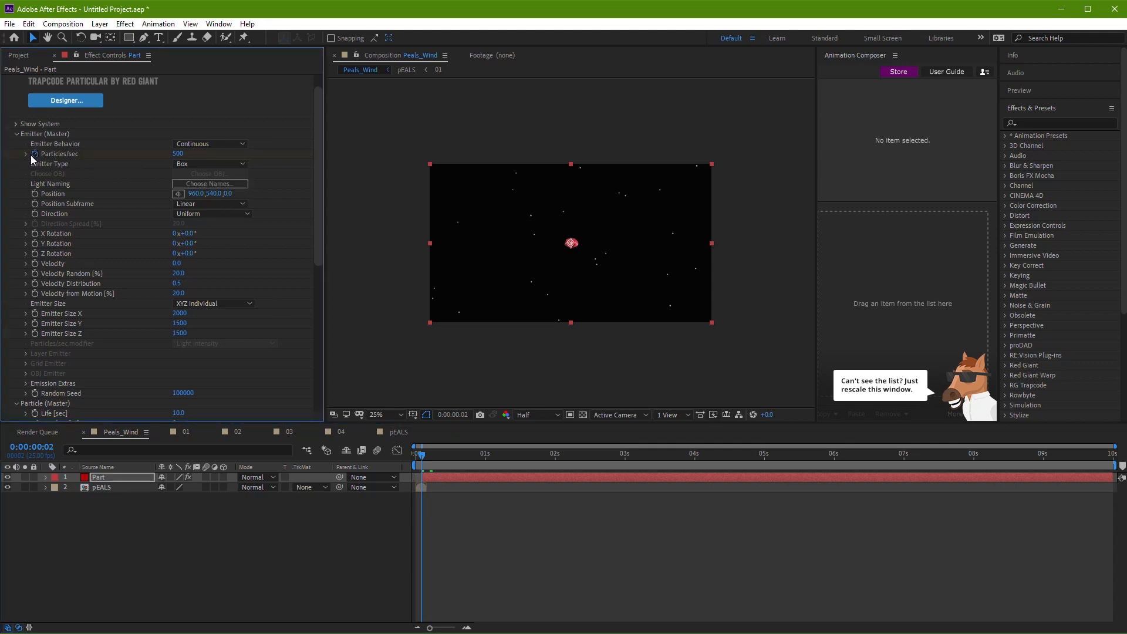
pyautogui.click(178, 154)
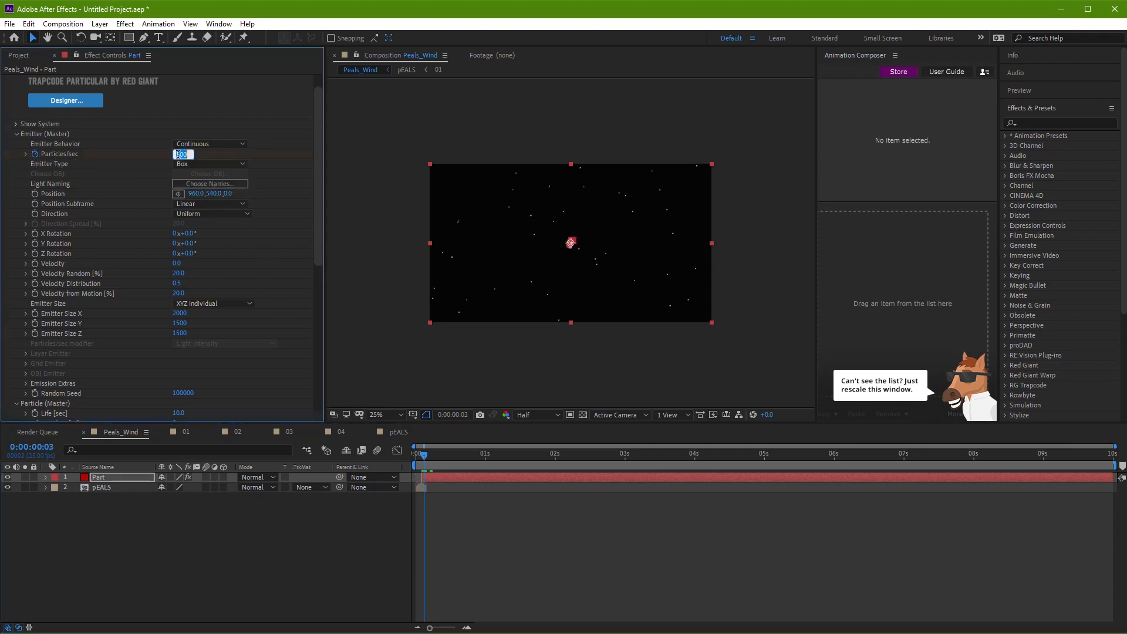
pyautogui.write('0')
pyautogui.press('Return')
pyautogui.press('u')
# Slide the Part layer earlier so its zero Particles/sec keyframe falls on frame 0, and play the result
pyautogui.moveTo(431, 627); pyautogui.dragTo(448, 627)
pyautogui.moveTo(441, 460); pyautogui.dragTo(421, 480)
pyautogui.press('space')
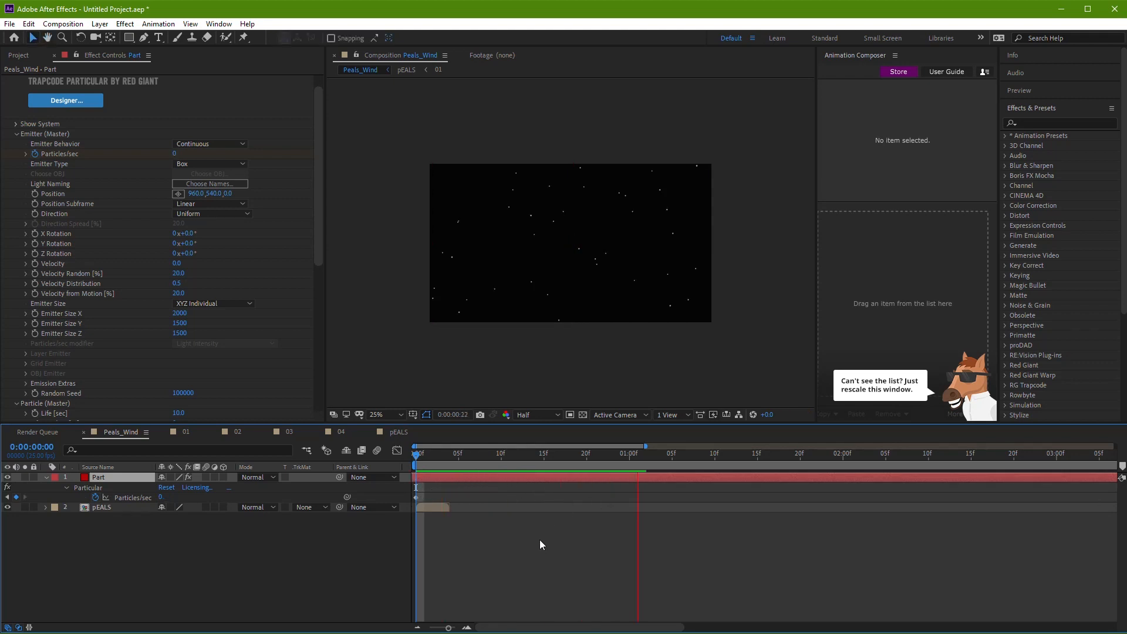
# Return to the start of the full timeline and preview the particle burst
pyautogui.moveTo(449, 627); pyautogui.dragTo(429, 628)
pyautogui.moveTo(539, 455); pyautogui.dragTo(293, 468)
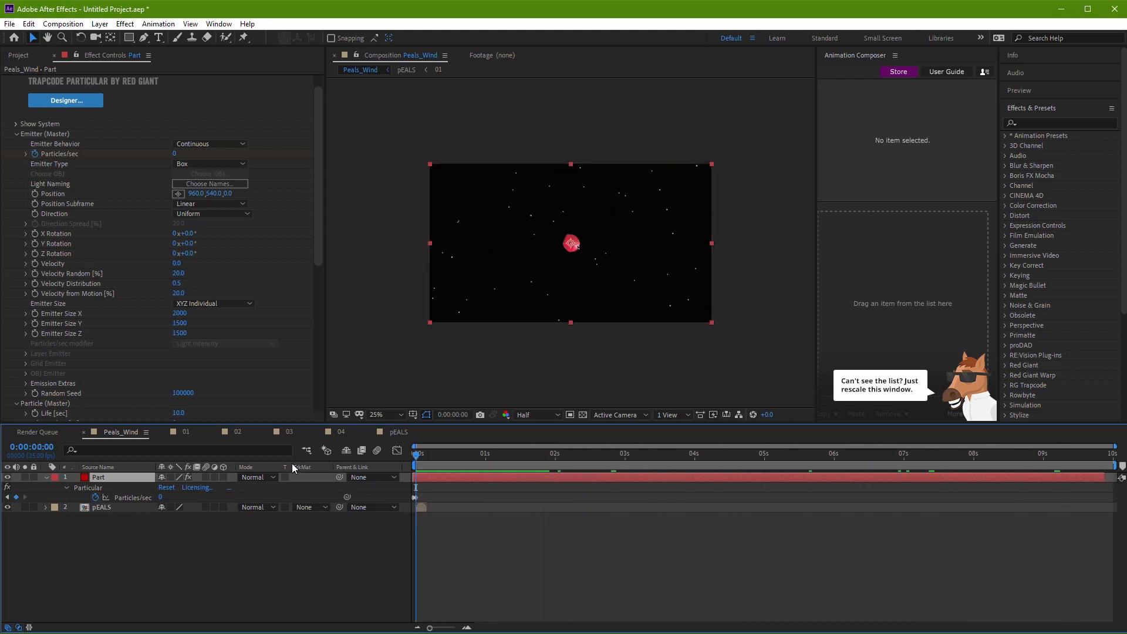
pyautogui.press('space')
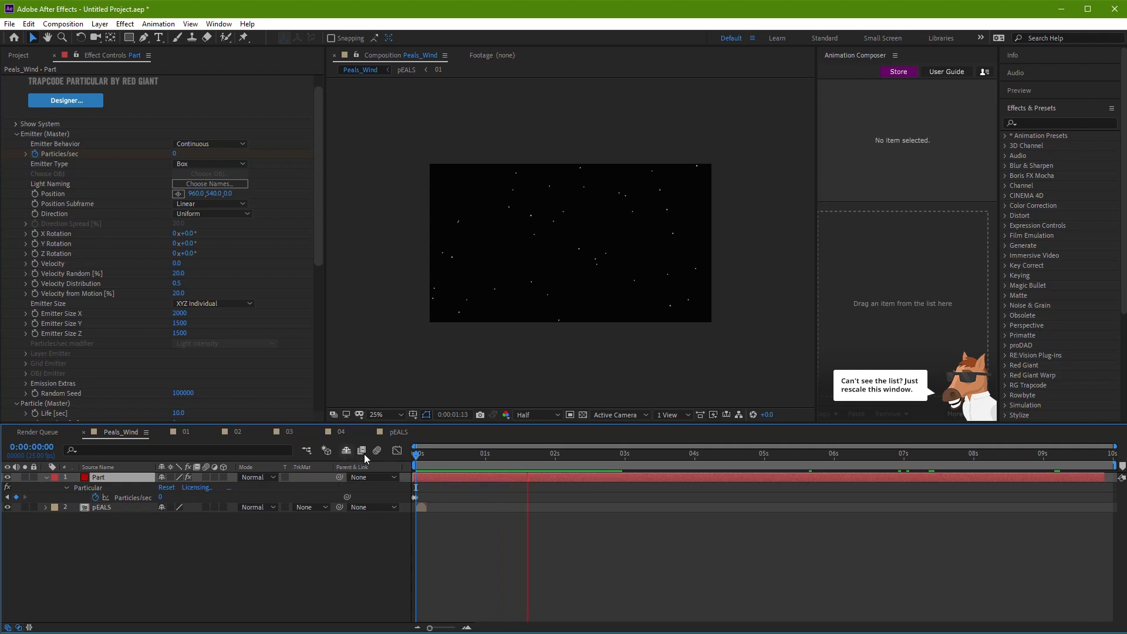
# Go to frame 2 and set Particular's Particle Type to Sprite
pyautogui.click(421, 459)
pyautogui.moveTo(431, 627); pyautogui.dragTo(444, 628)
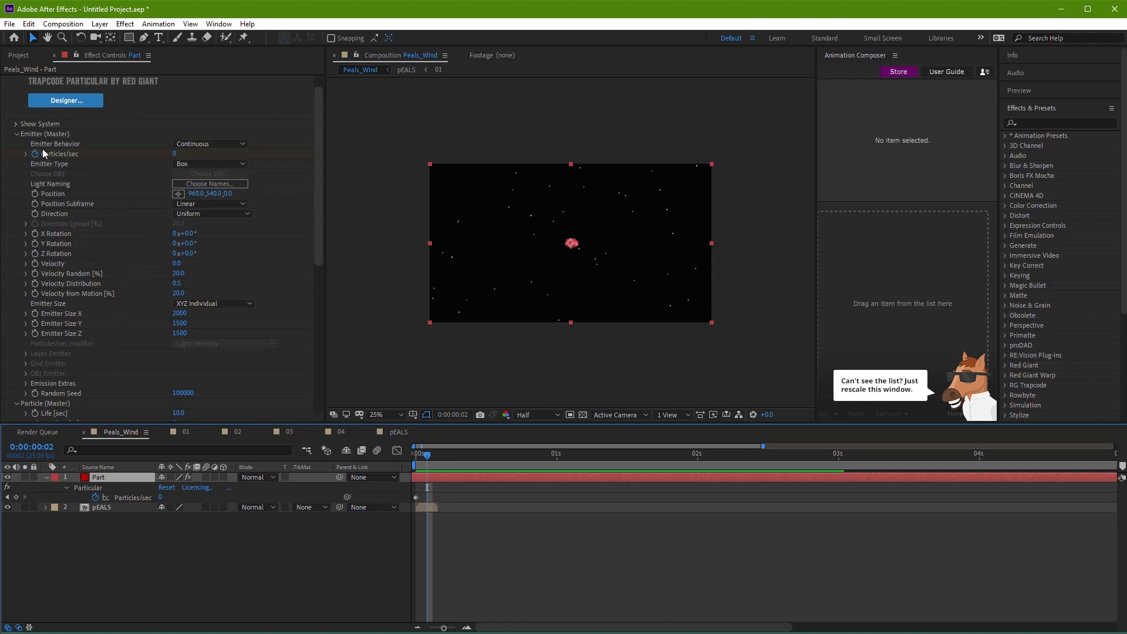
pyautogui.click(17, 135)
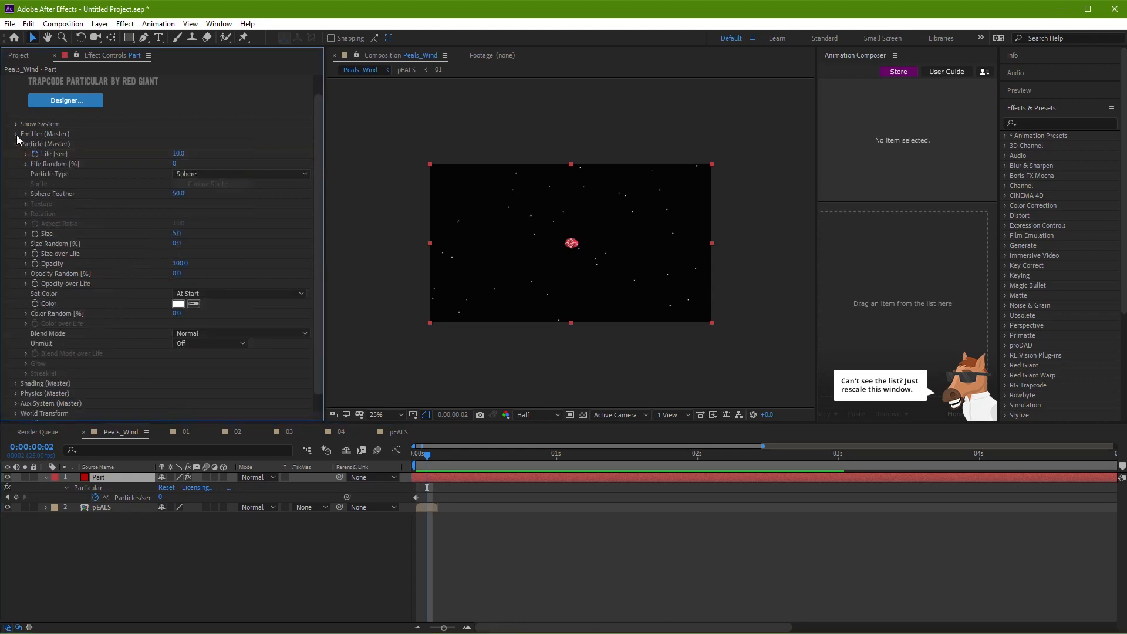
pyautogui.click(220, 174)
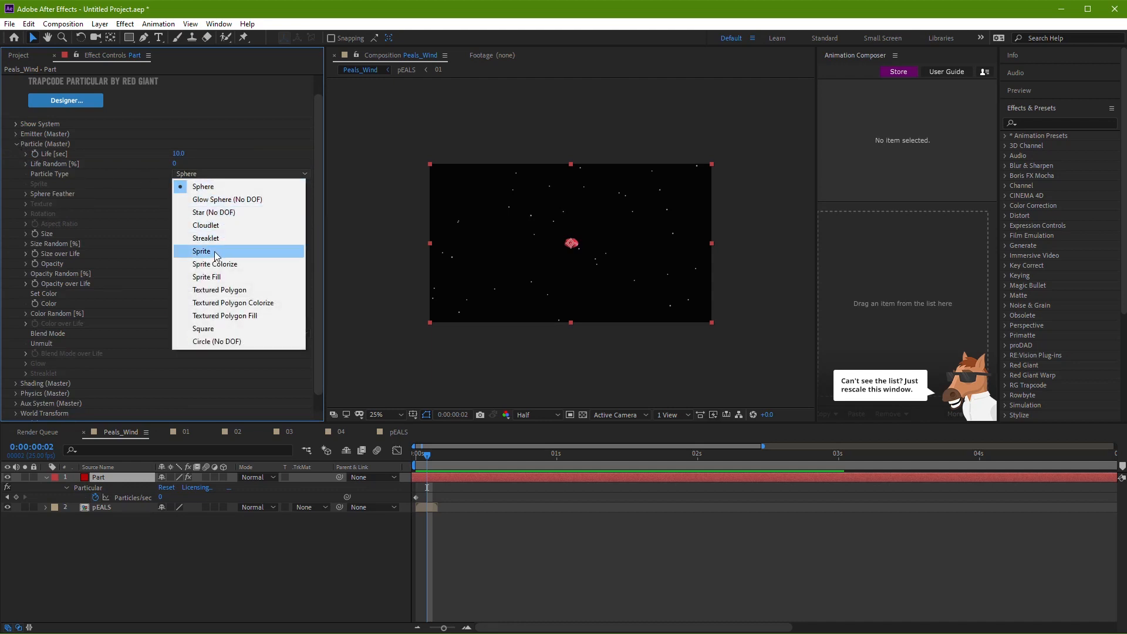
pyautogui.click(215, 257)
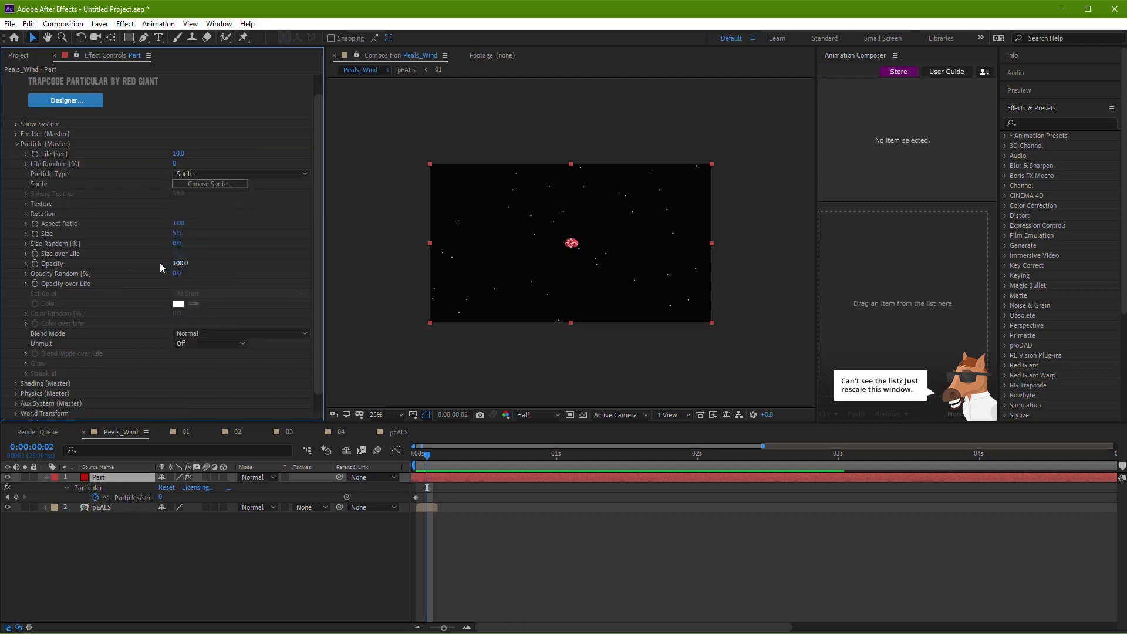
# Assign the pEALS layer as the sprite texture in Particular's particle settings
pyautogui.click(26, 204)
pyautogui.click(209, 214)
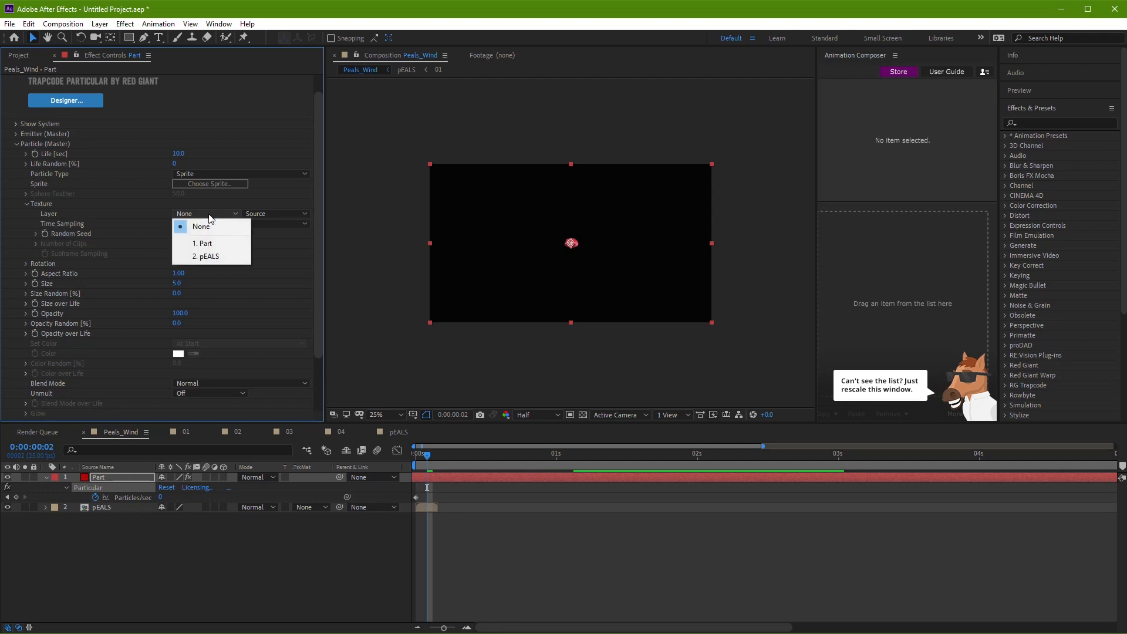
pyautogui.click(211, 258)
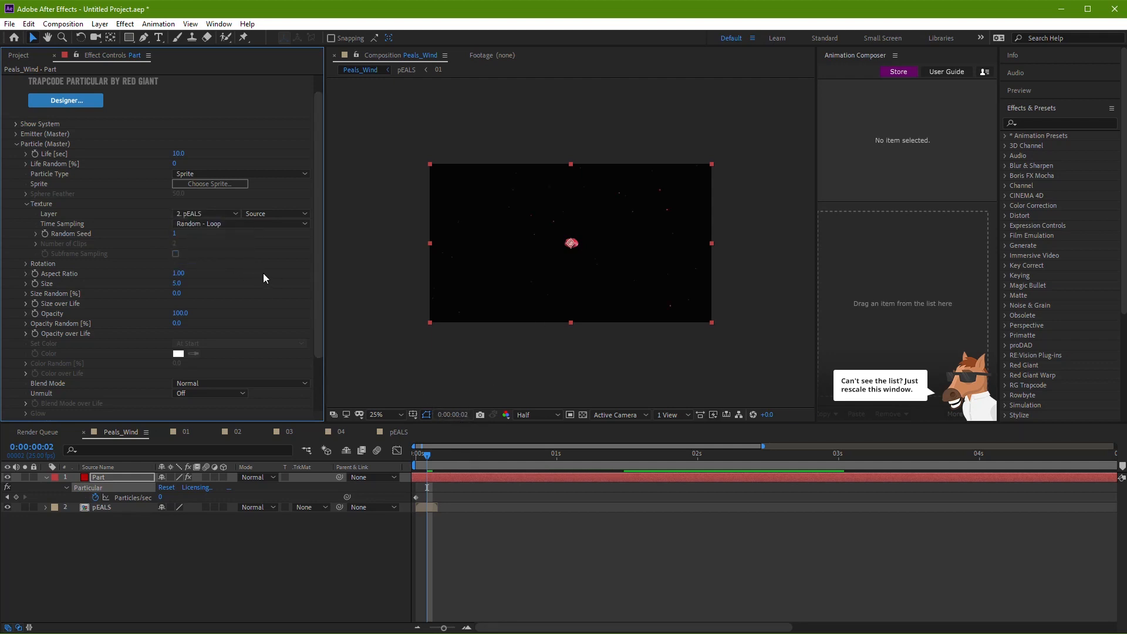
# Increase the particle Size to 36 and preview the petals
pyautogui.moveTo(177, 284); pyautogui.dragTo(202, 288)
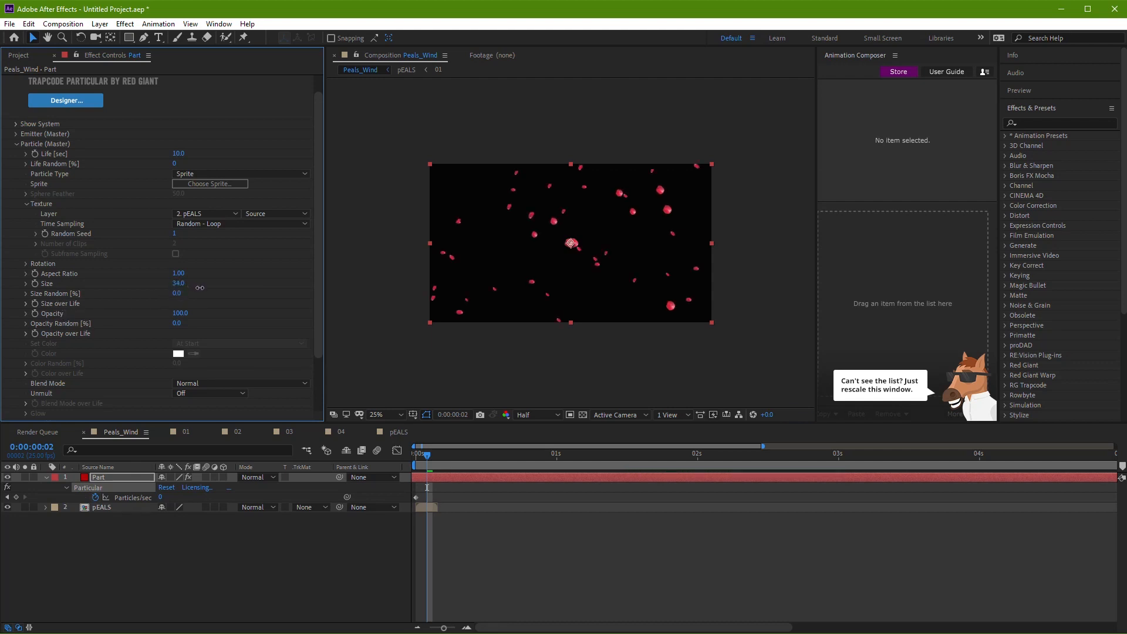
pyautogui.press('space')
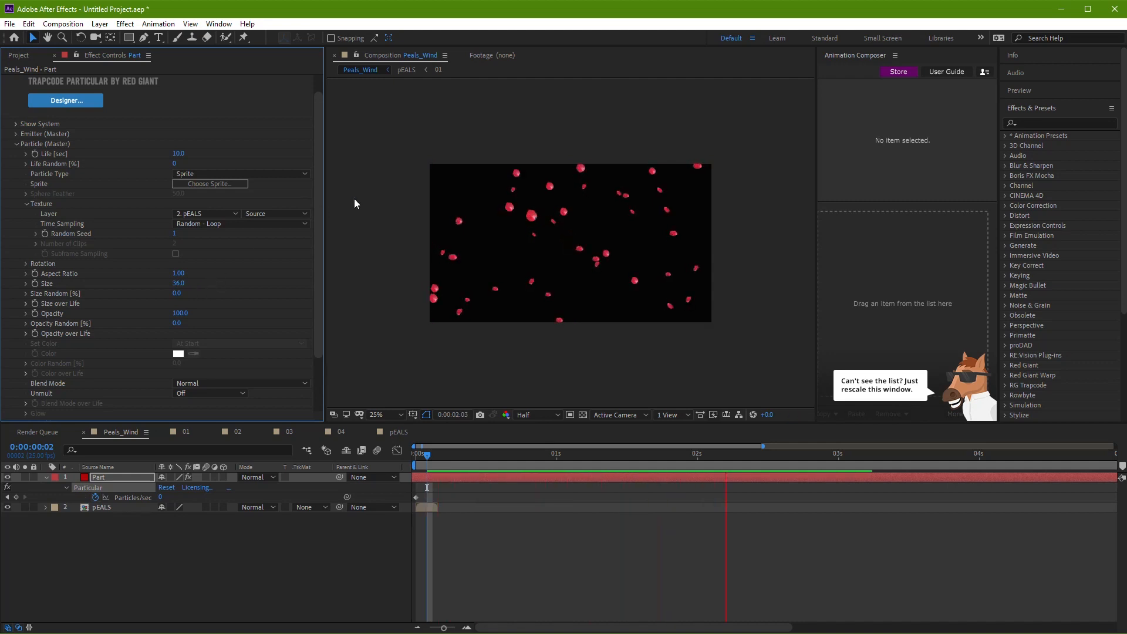
pyautogui.press('space')
# Set the texture's Time Sampling to Random - Still Frame and check the petals back at frame 12
pyautogui.click(254, 225)
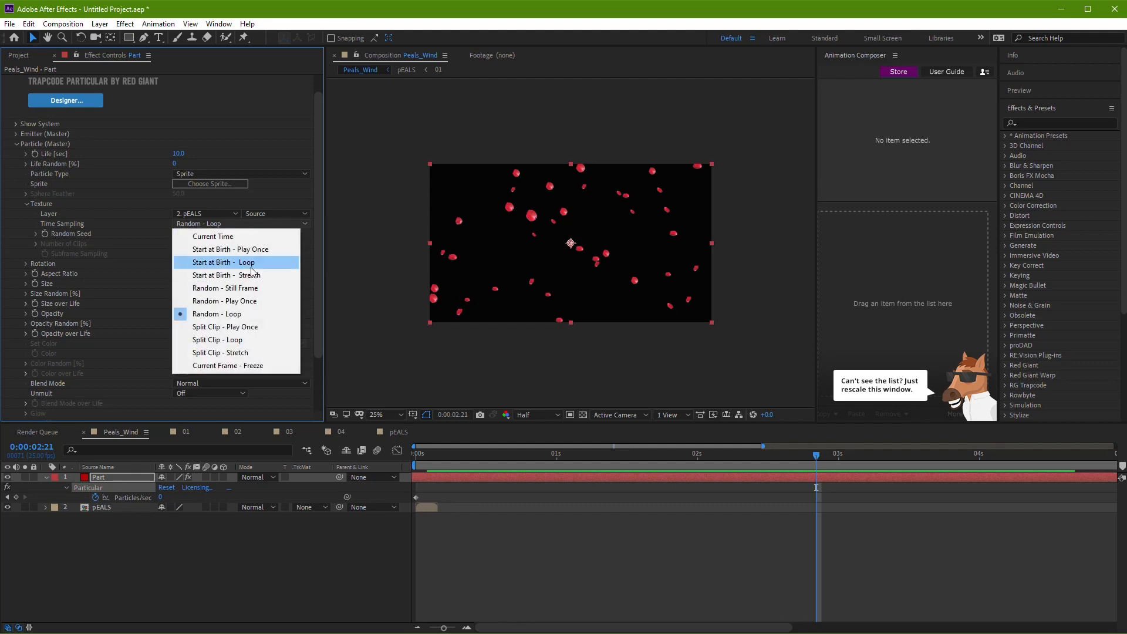
pyautogui.click(252, 288)
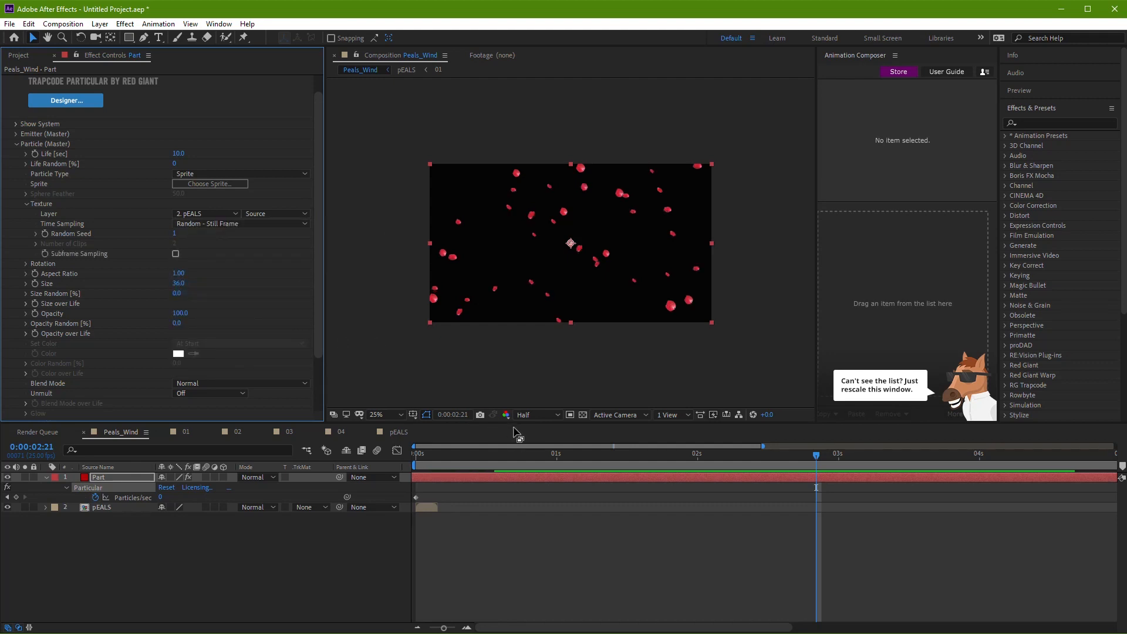
pyautogui.moveTo(505, 459)
pyautogui.mouseDown()
pyautogui.moveTo(663, 474)
pyautogui.moveTo(474, 470)
pyautogui.moveTo(484, 460)
pyautogui.mouseUp()
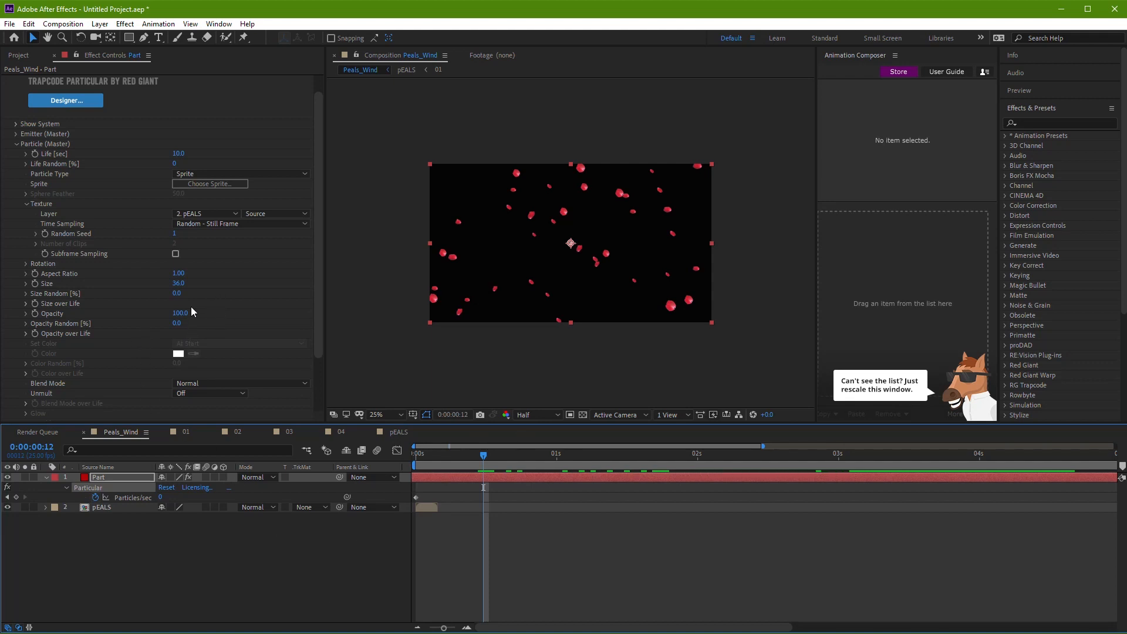
# Add a two-node camera with the 35mm preset to the Peals_Wind composition
pyautogui.rightClick(306, 554)
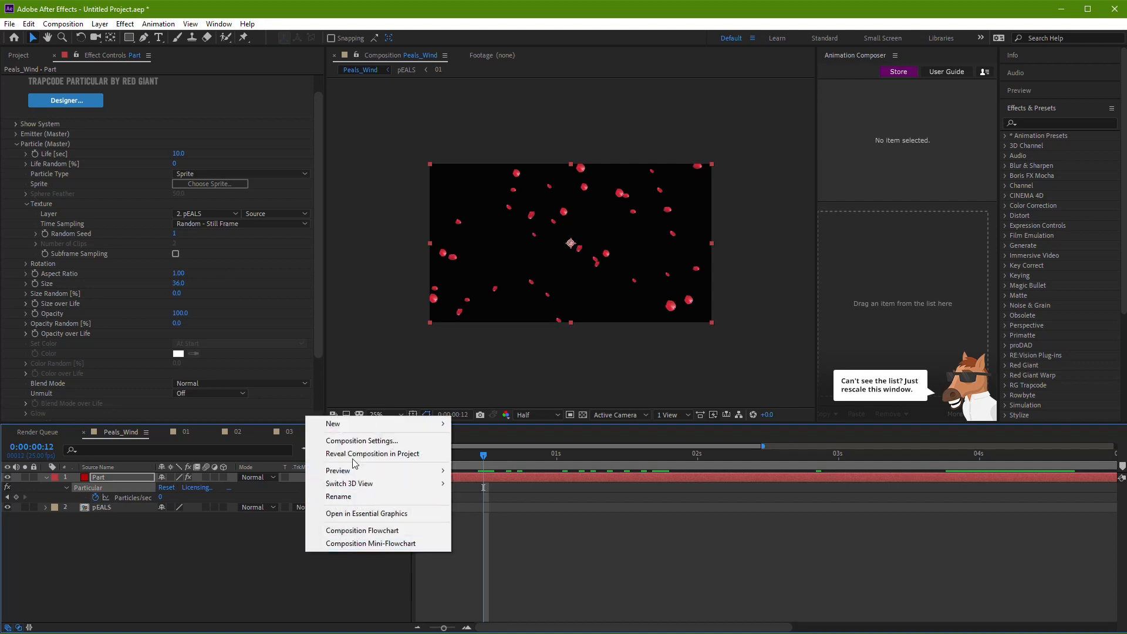
pyautogui.moveTo(350, 425)
pyautogui.click(509, 480)
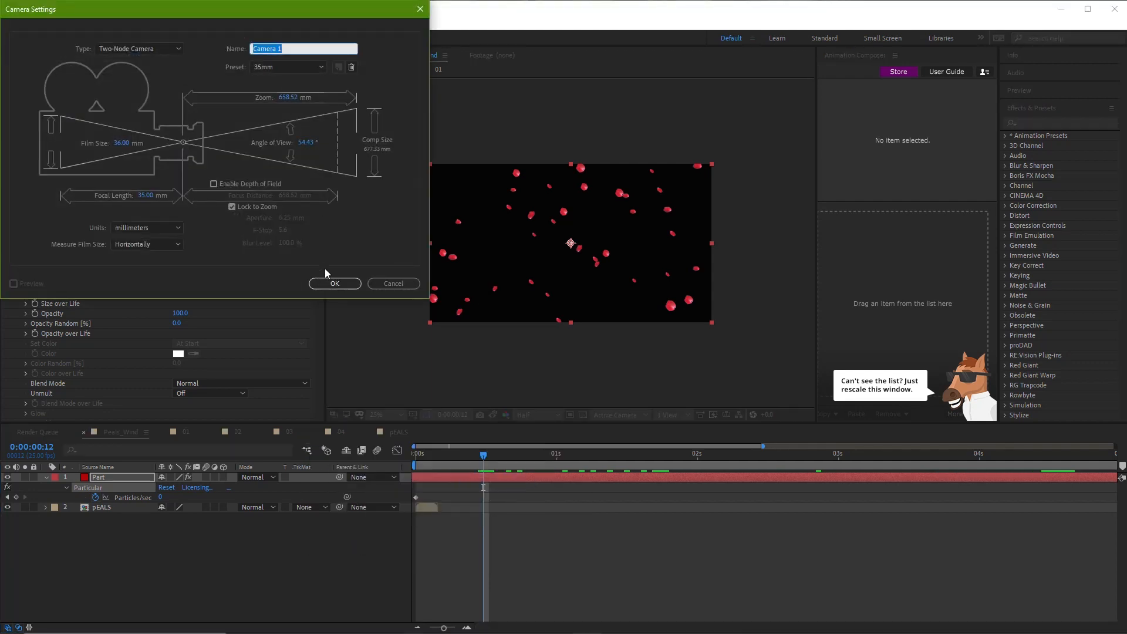
pyautogui.click(328, 283)
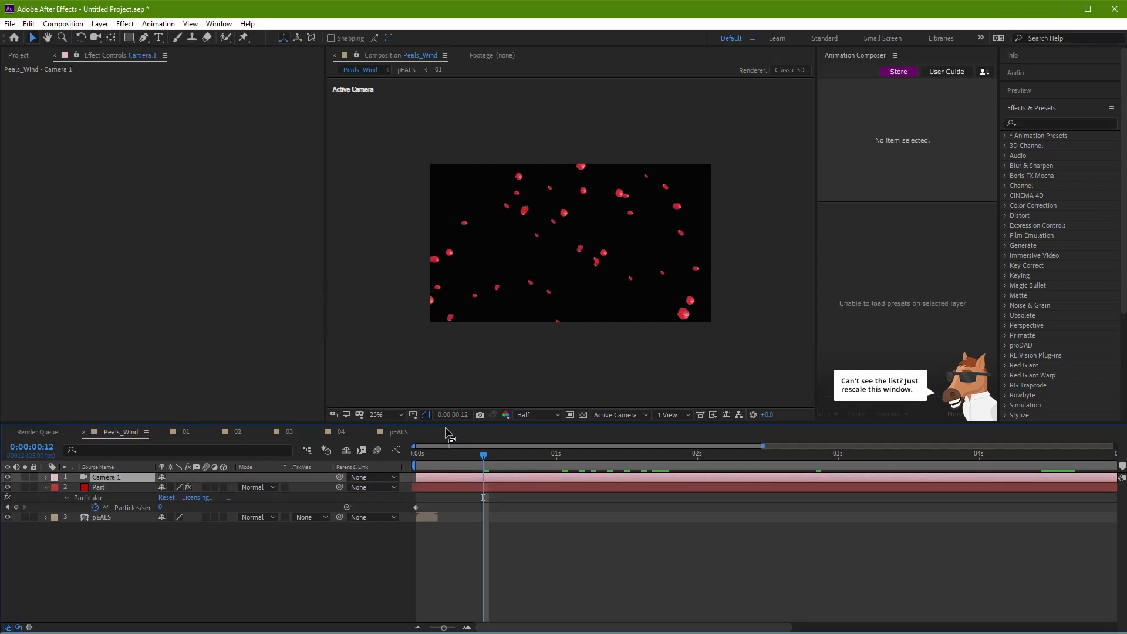
# On the Part layer, try a particle Random Rotation of 30, raise it to 64, and preview the petals
pyautogui.click(450, 460)
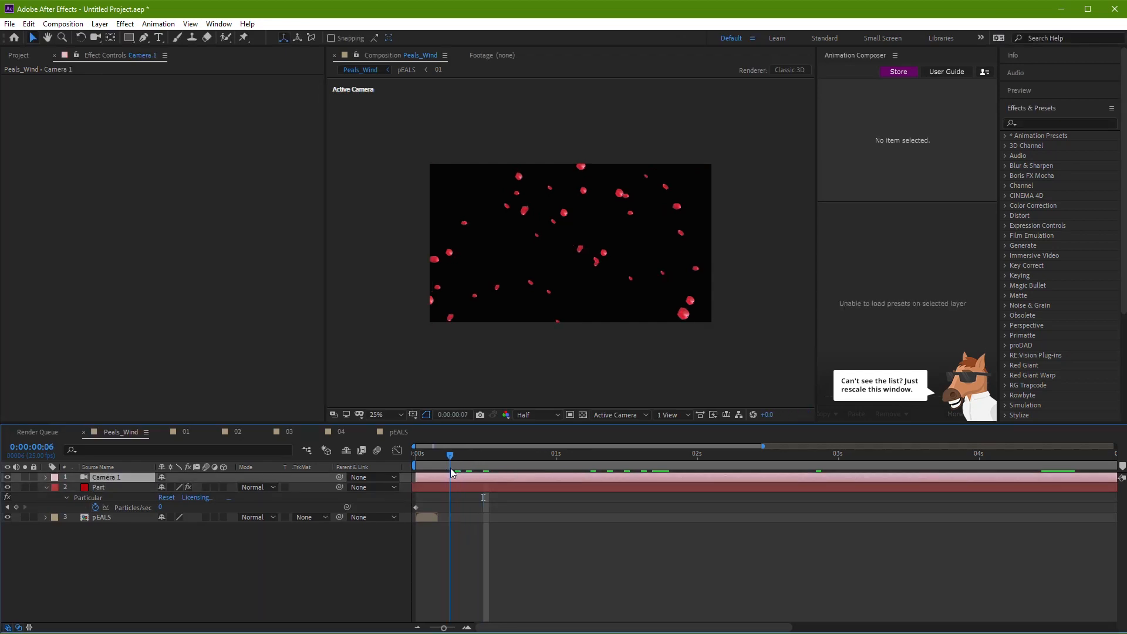
pyautogui.click(456, 485)
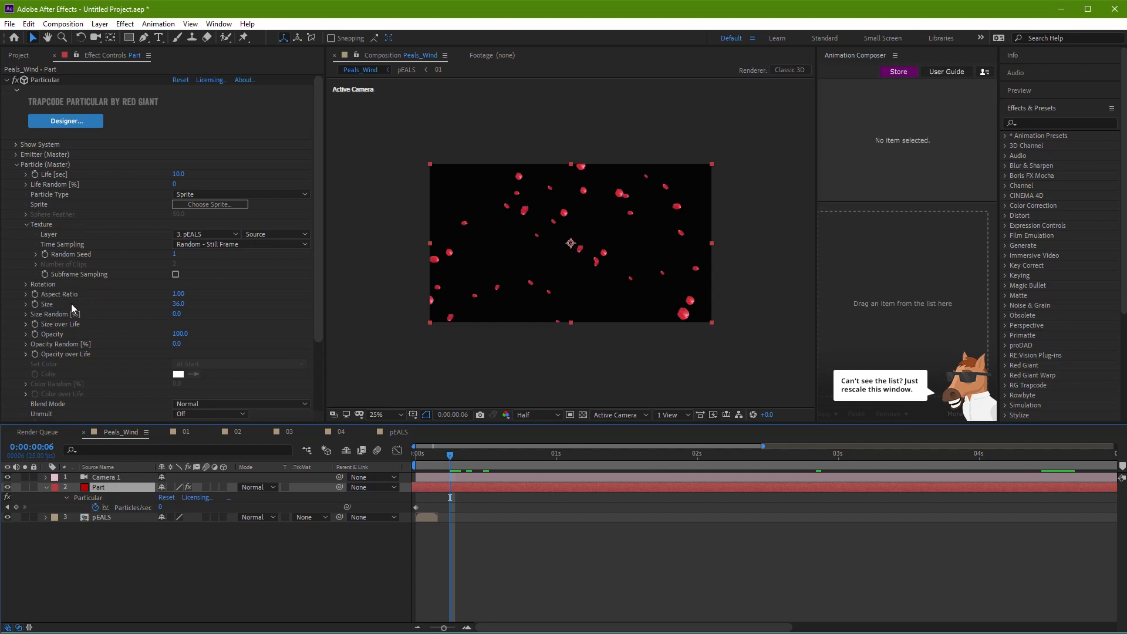
pyautogui.click(25, 284)
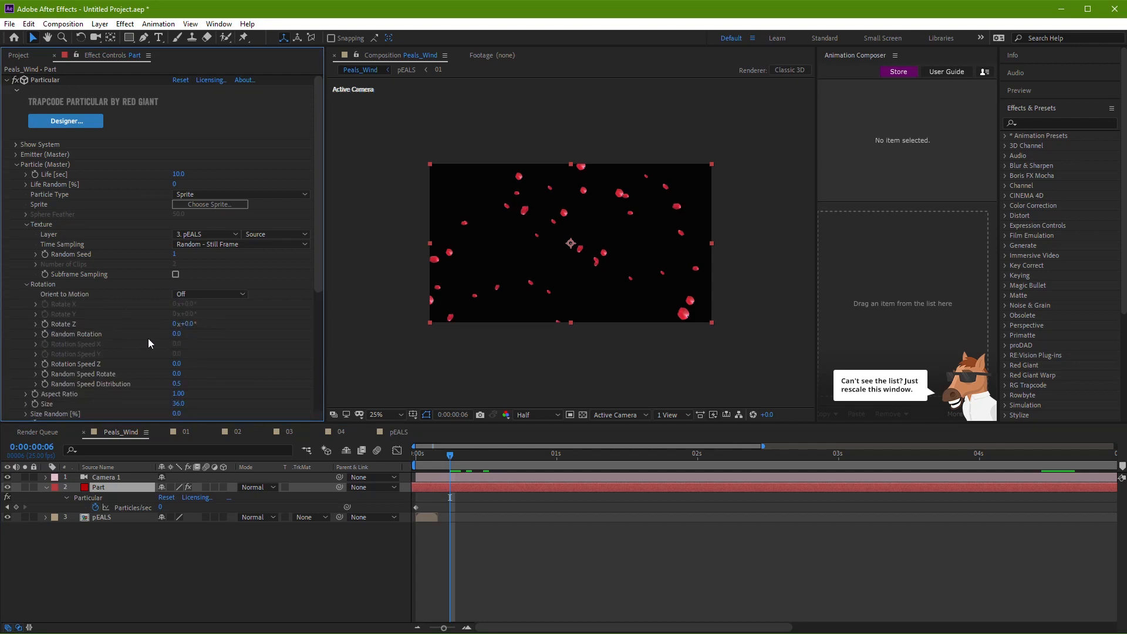
pyautogui.moveTo(178, 335)
pyautogui.mouseDown()
pyautogui.moveTo(203, 342)
pyautogui.moveTo(172, 342)
pyautogui.moveTo(196, 347)
pyautogui.mouseUp()
pyautogui.press('space')
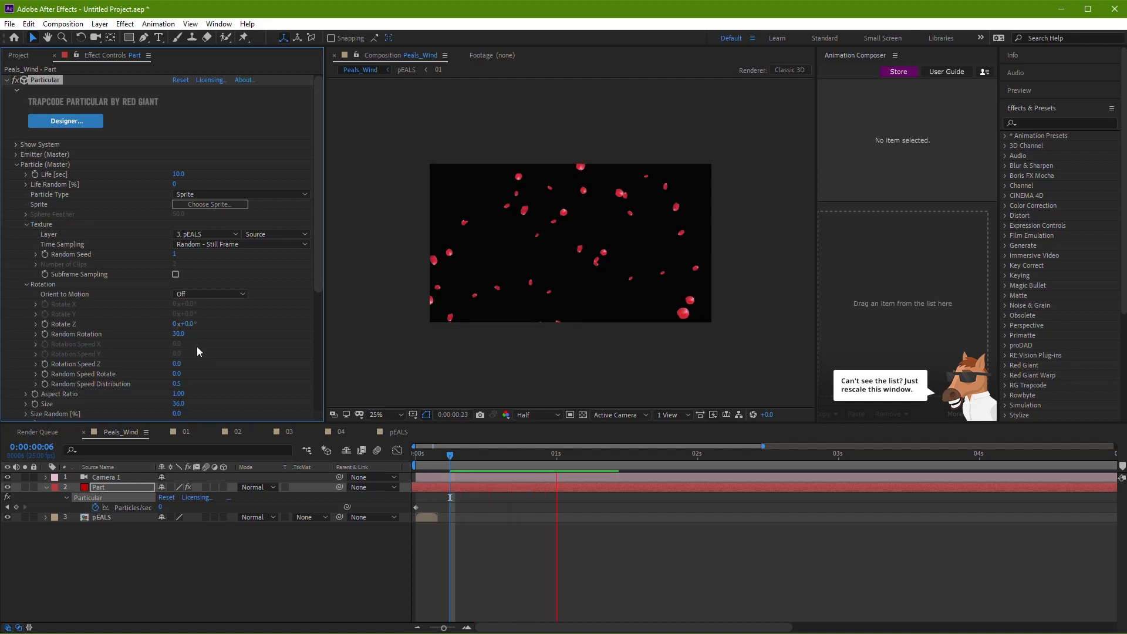
pyautogui.press('space')
pyautogui.moveTo(187, 341); pyautogui.dragTo(213, 340)
pyautogui.press('space')
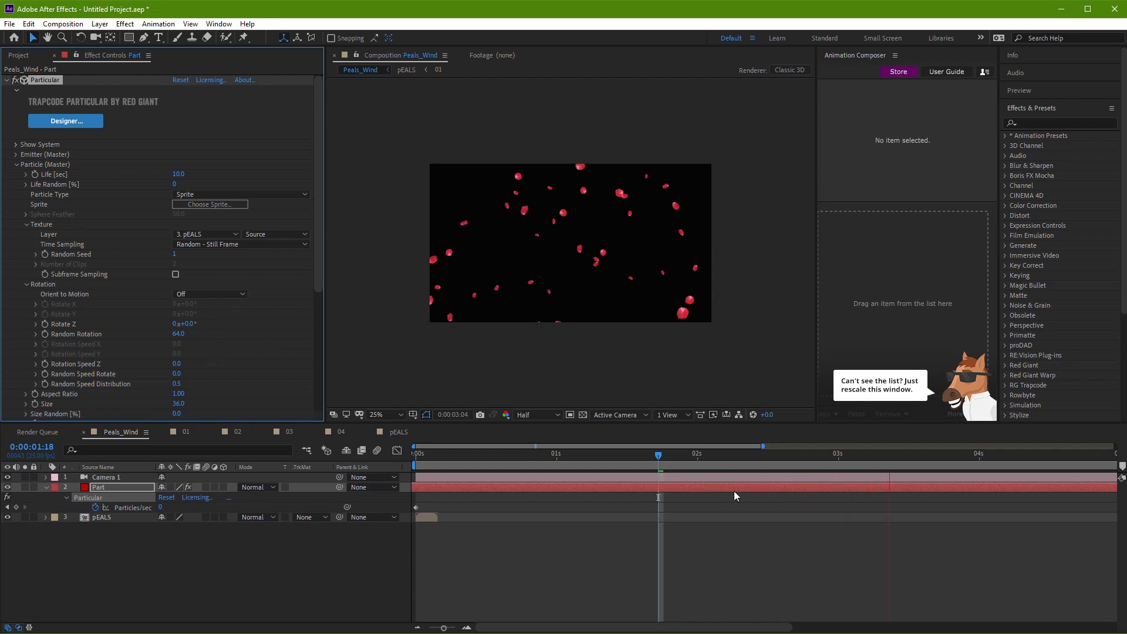
pyautogui.press('space')
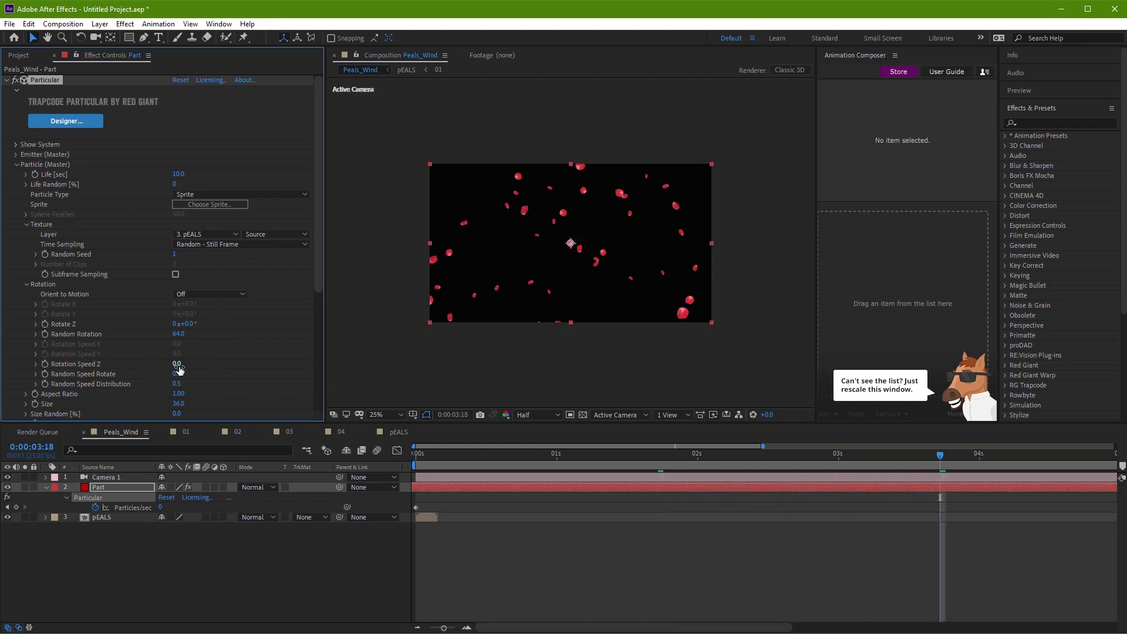
# Try a Rotation Speed Z of 1.1 and preview the spinning petals
pyautogui.moveTo(178, 364); pyautogui.dragTo(186, 367)
pyautogui.press('space')
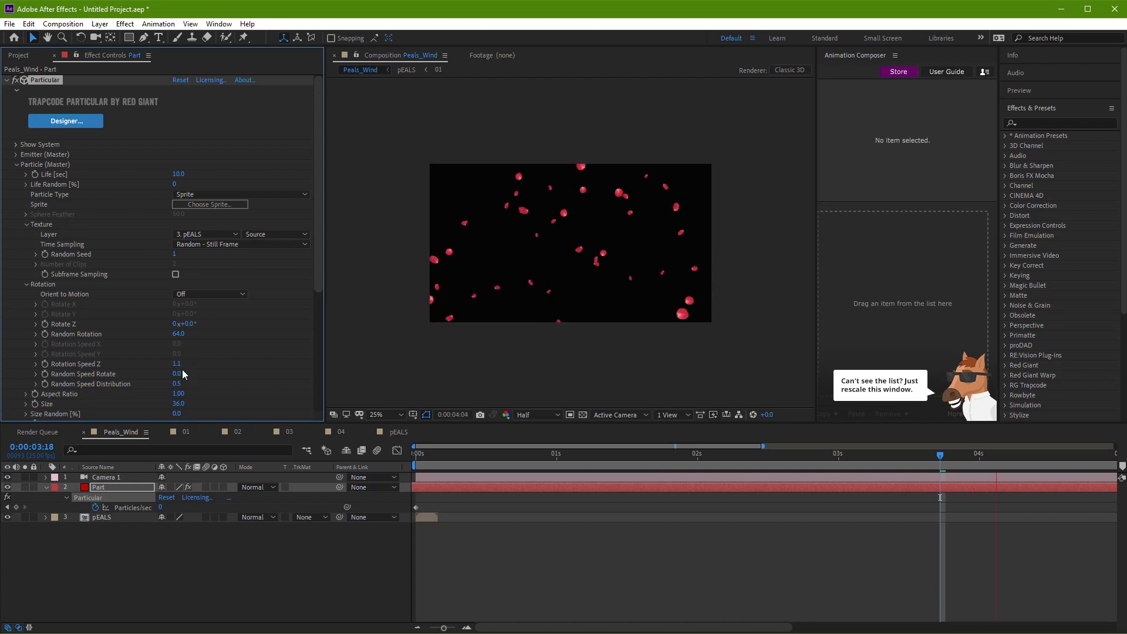
pyautogui.press('space')
# Set Rotation Speed Z to 0.1 and play the result
pyautogui.click(177, 364)
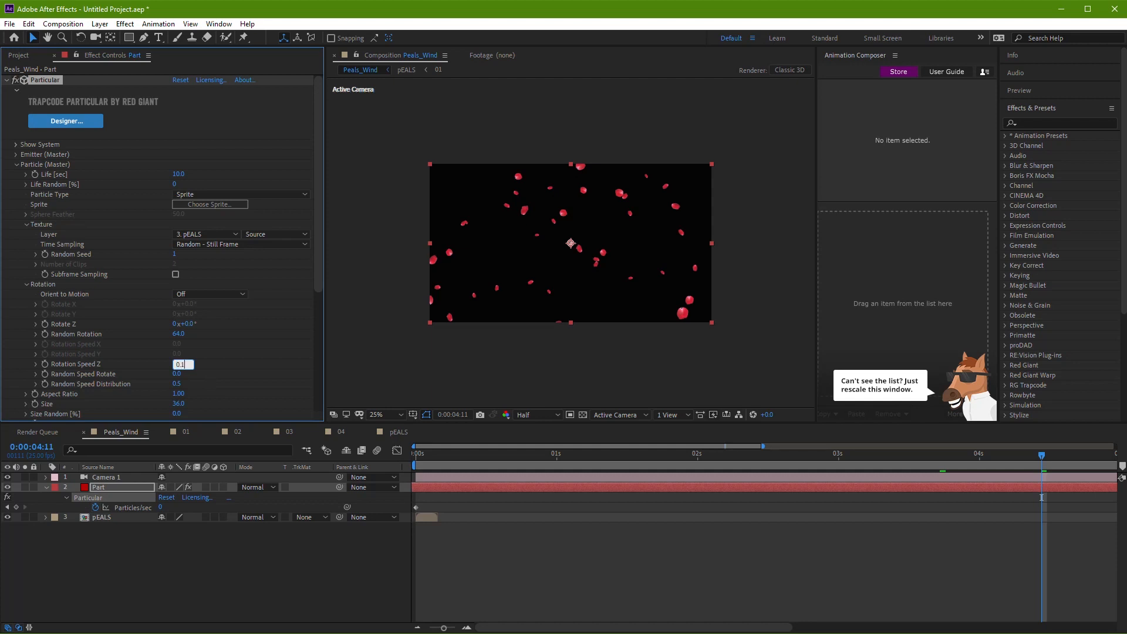
pyautogui.press('Return')
pyautogui.press('space')
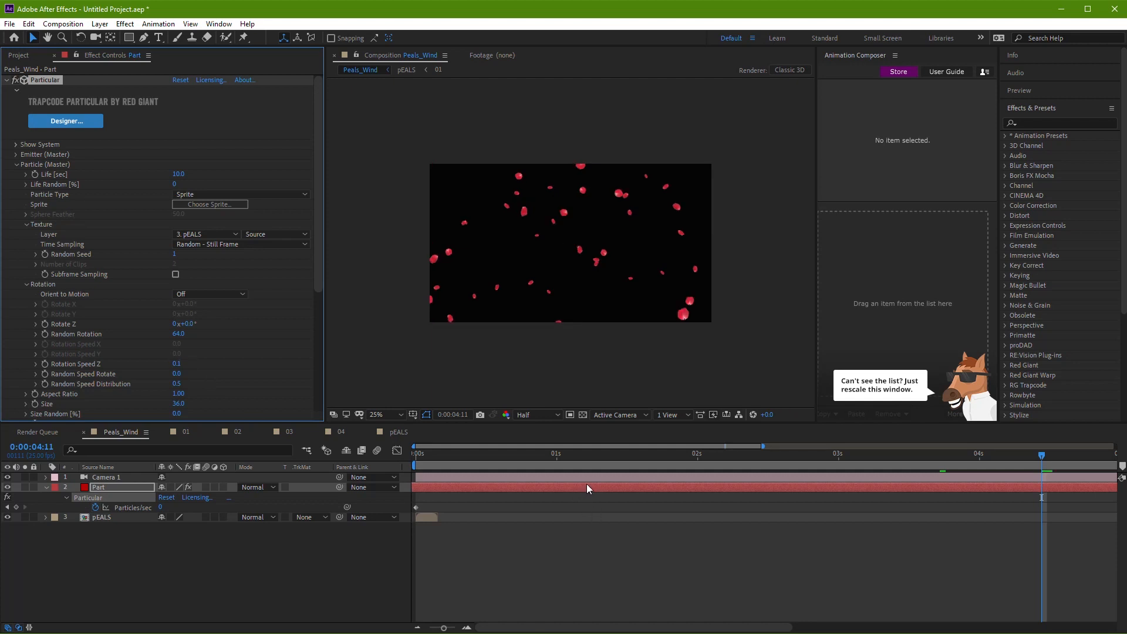
# Set Random Speed Rotate to 0.2 and Random Speed Distribution to 0.1
pyautogui.click(175, 374)
pyautogui.click(175, 374)
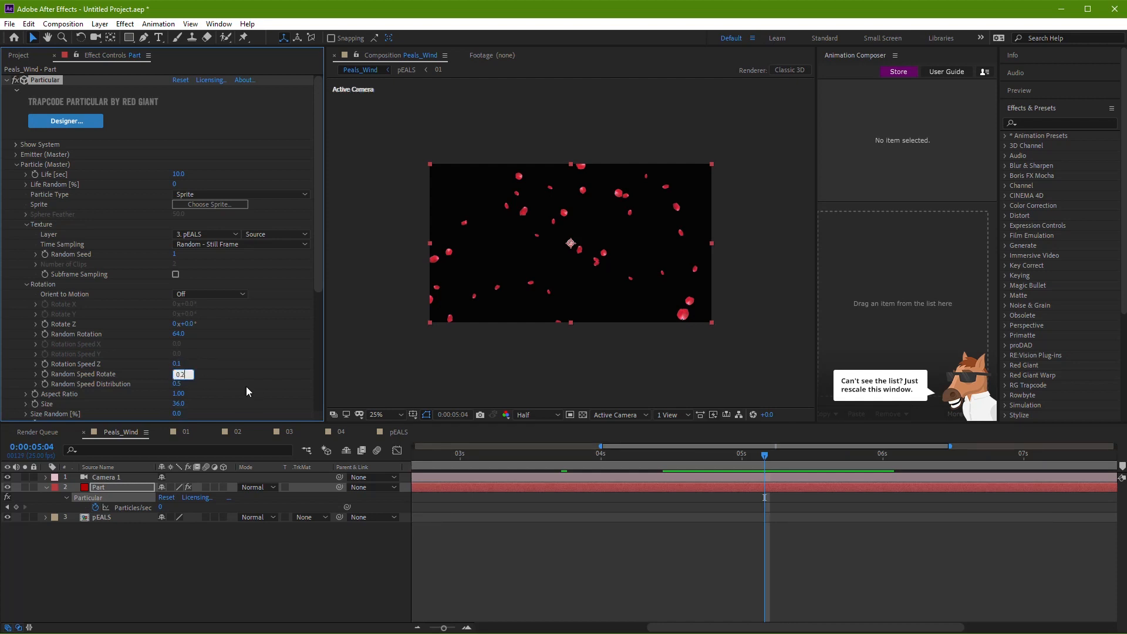
pyautogui.write('0.2')
pyautogui.press('Return')
pyautogui.click(181, 384)
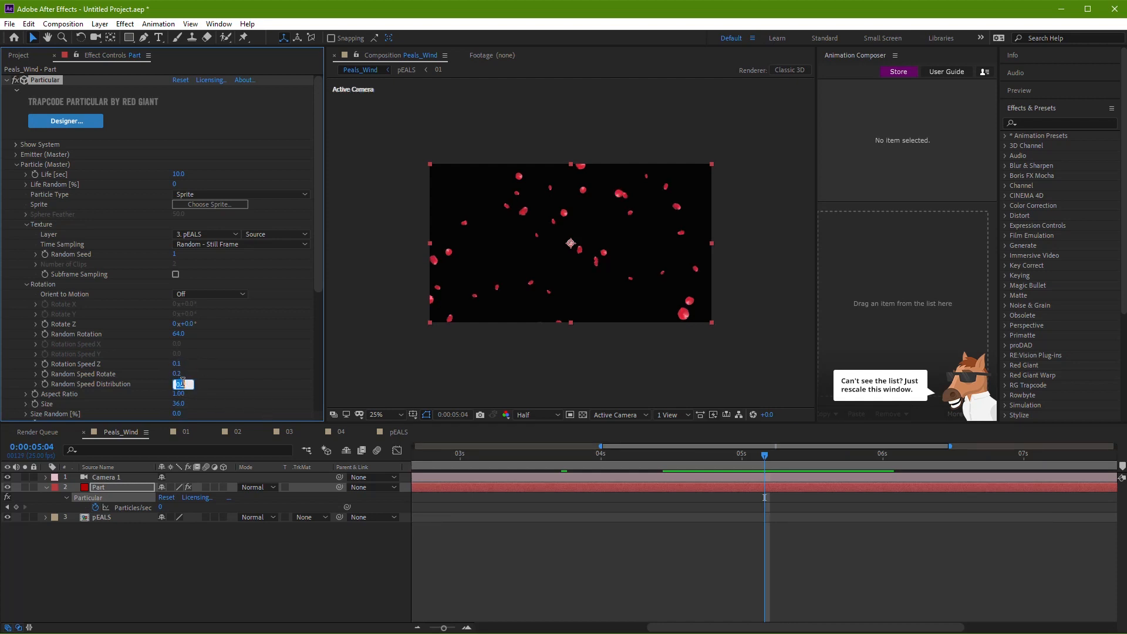
pyautogui.write('0.1')
pyautogui.press('Return')
# Make petal layers 01 to 04 in the pEALS composition 3D, and check the petals back in Peals_Wind
pyautogui.click(400, 433)
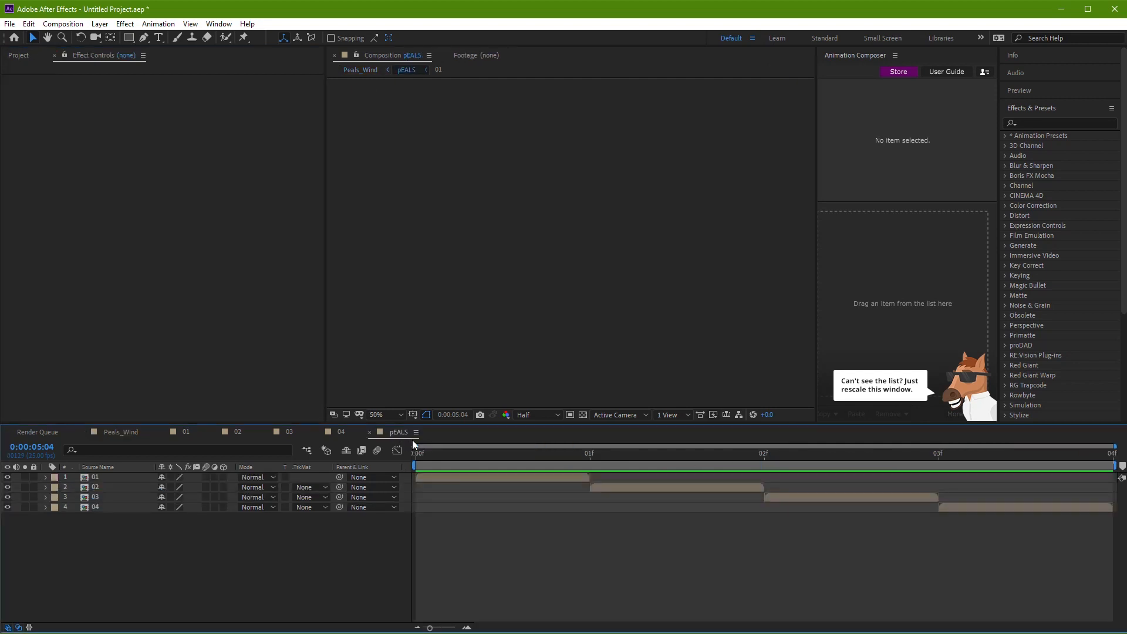
pyautogui.click(505, 458)
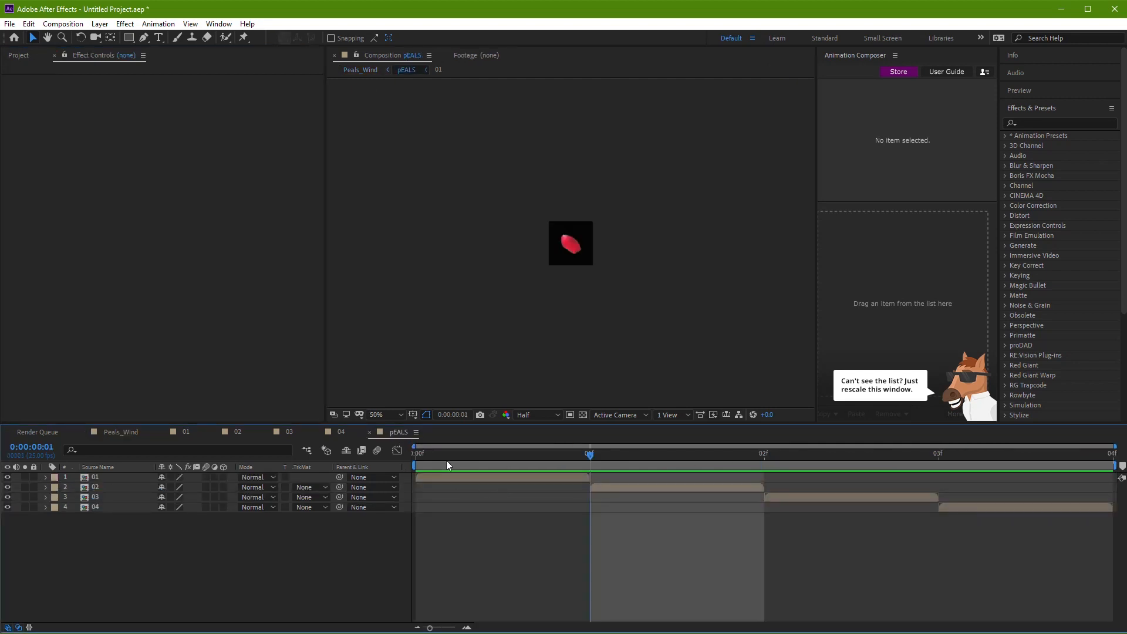
pyautogui.click(224, 507)
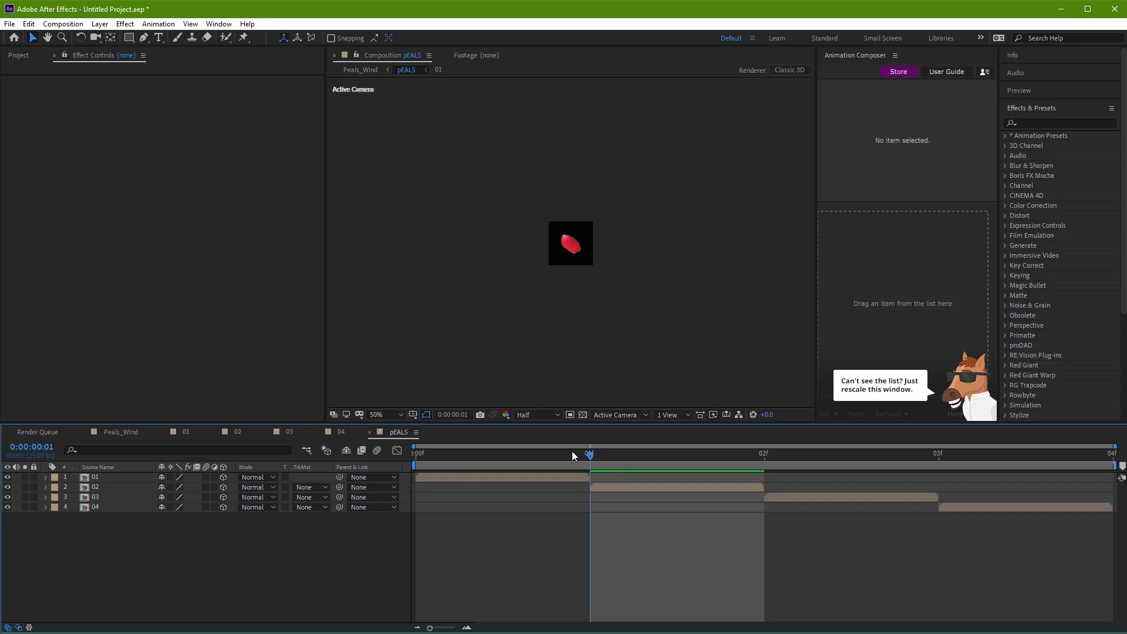
pyautogui.click(141, 433)
pyautogui.moveTo(478, 459); pyautogui.dragTo(494, 456)
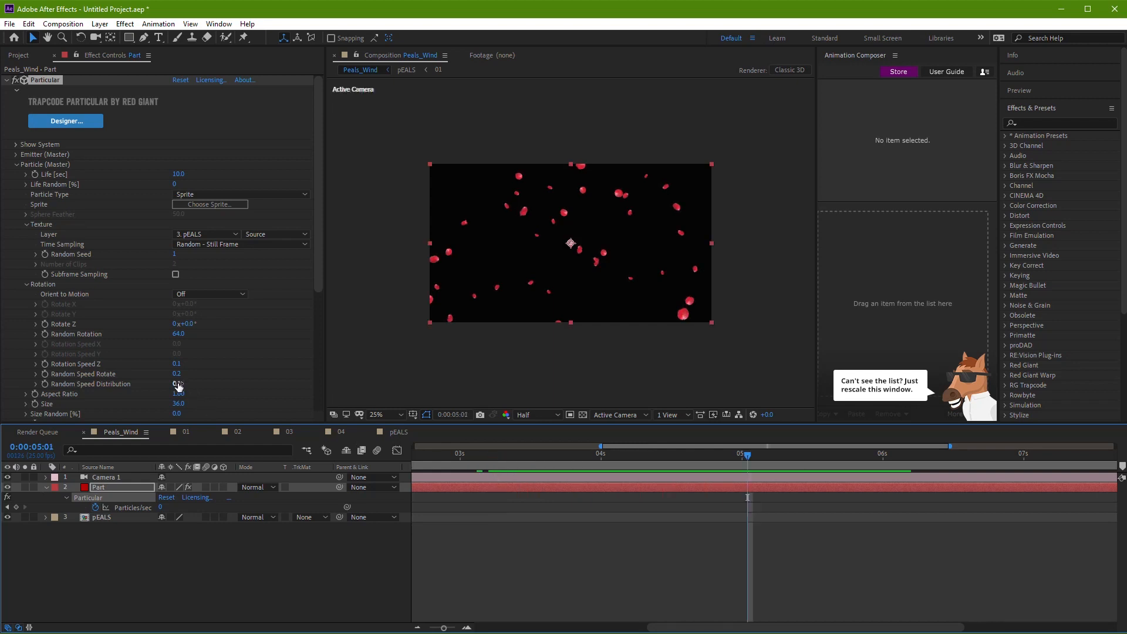
# Set Random Speed Distribution to 0.2 and preview the petal rotation
pyautogui.click(180, 384)
pyautogui.write('0.2')
pyautogui.press('Return')
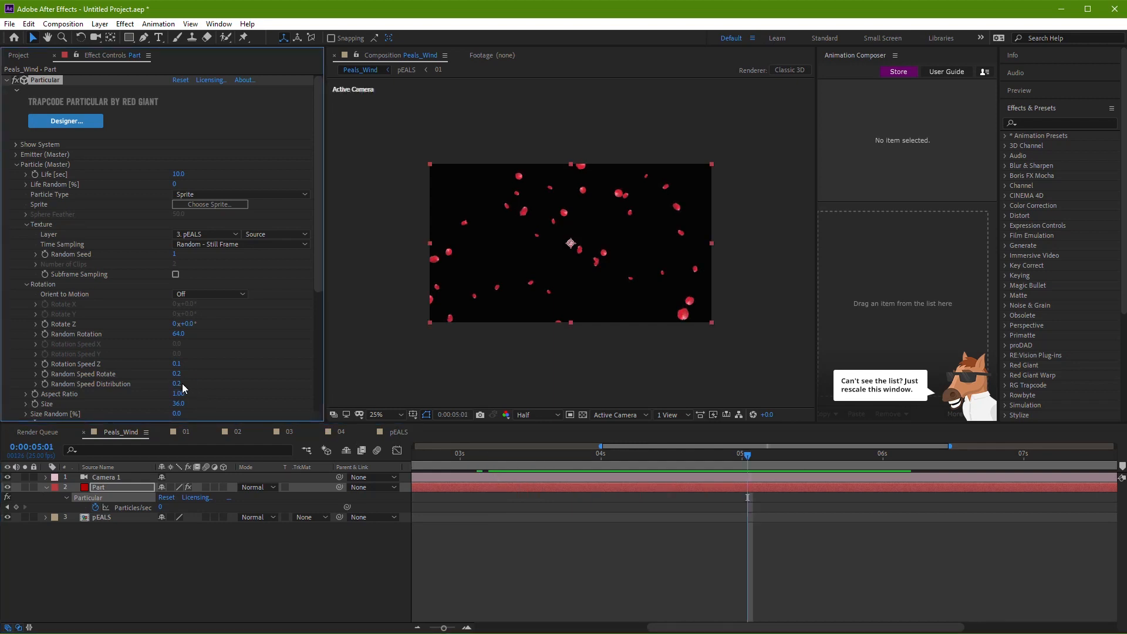
pyautogui.press('space')
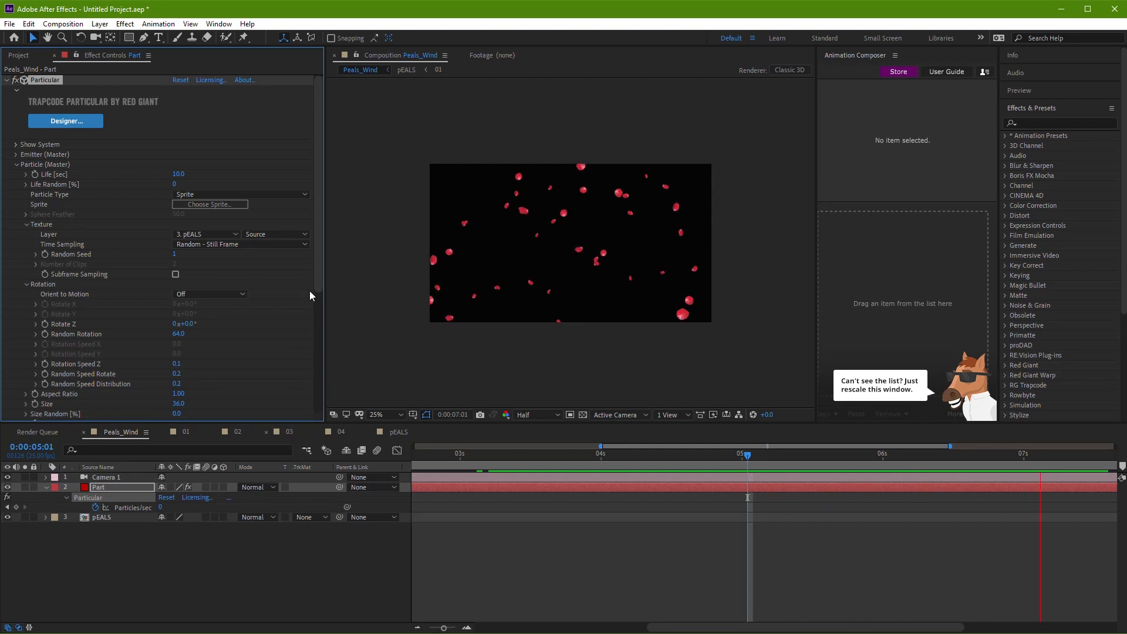
pyautogui.press('space')
# Reveal Particular's Air physics settings, with the whole timeline in view and the current time at 0:00:01:02
pyautogui.scroll(-1, 134, 295)
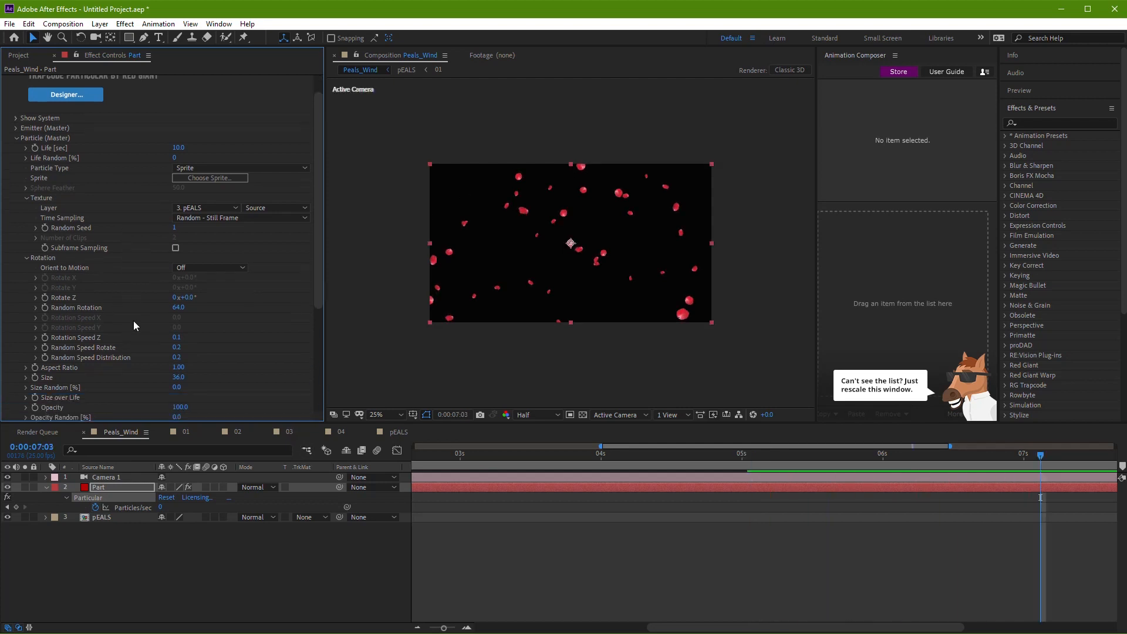
pyautogui.scroll(-1, 135, 355)
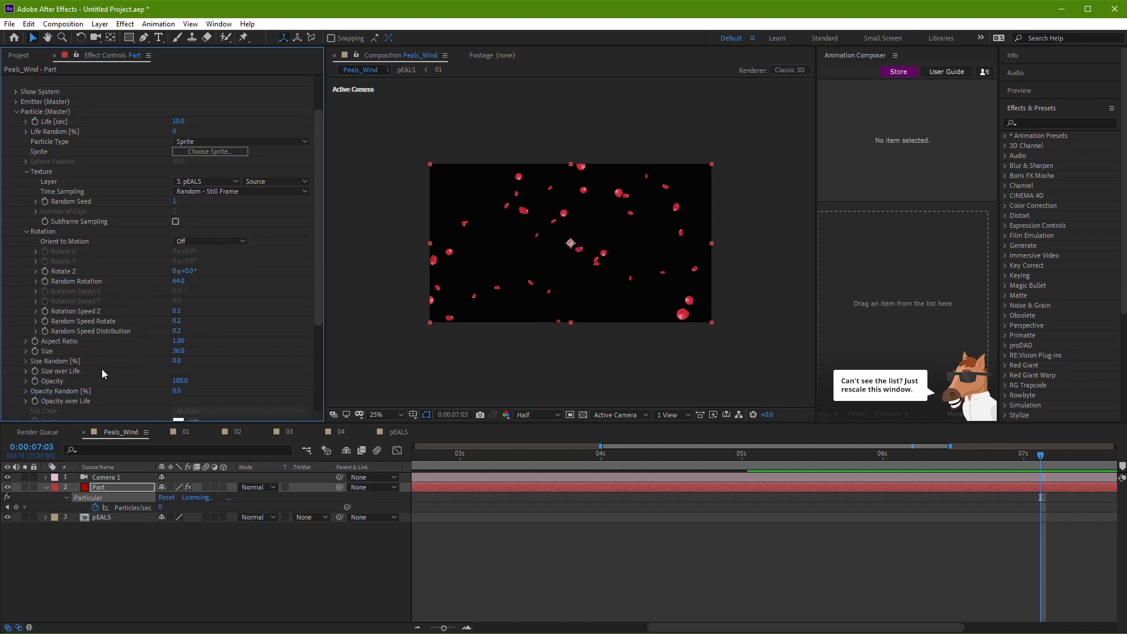
pyautogui.scroll(1, 32, 176)
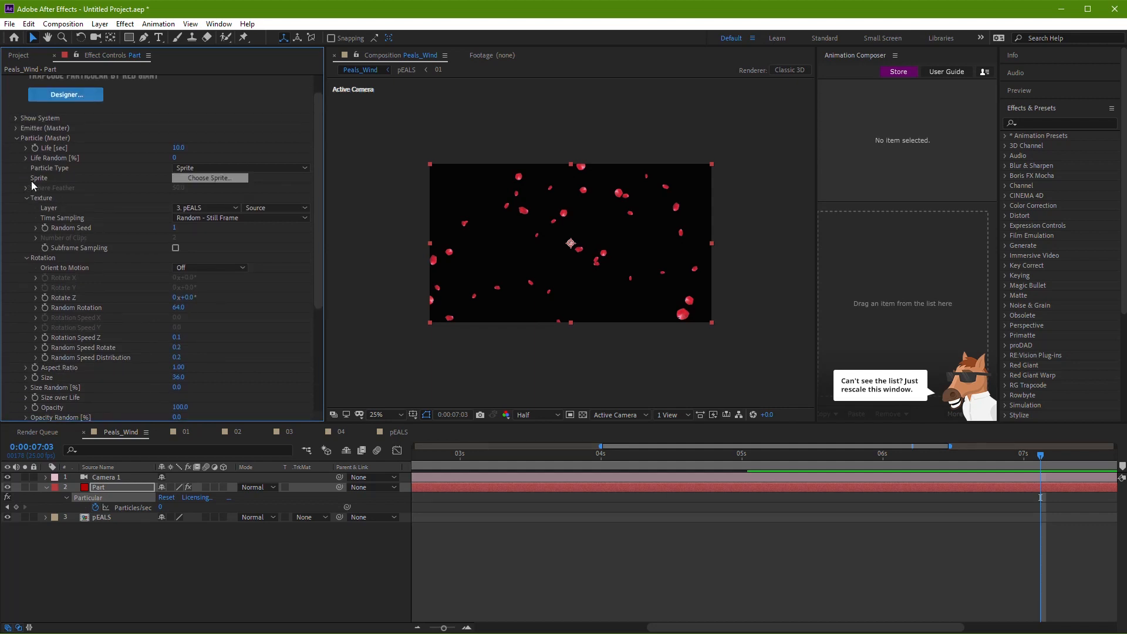
pyautogui.click(15, 139)
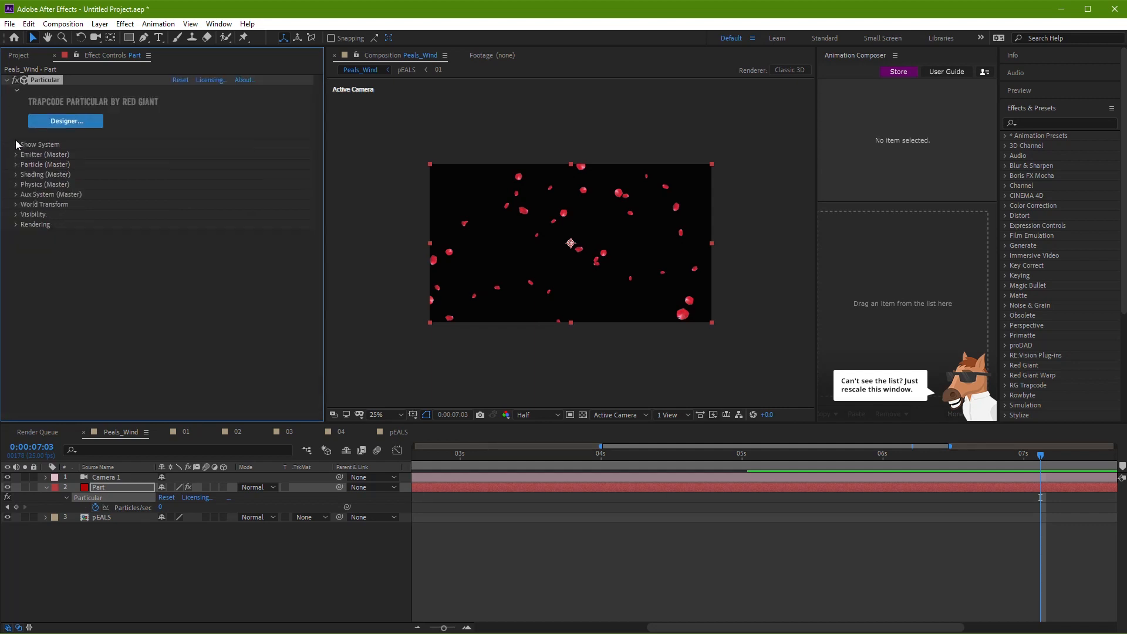
pyautogui.click(15, 184)
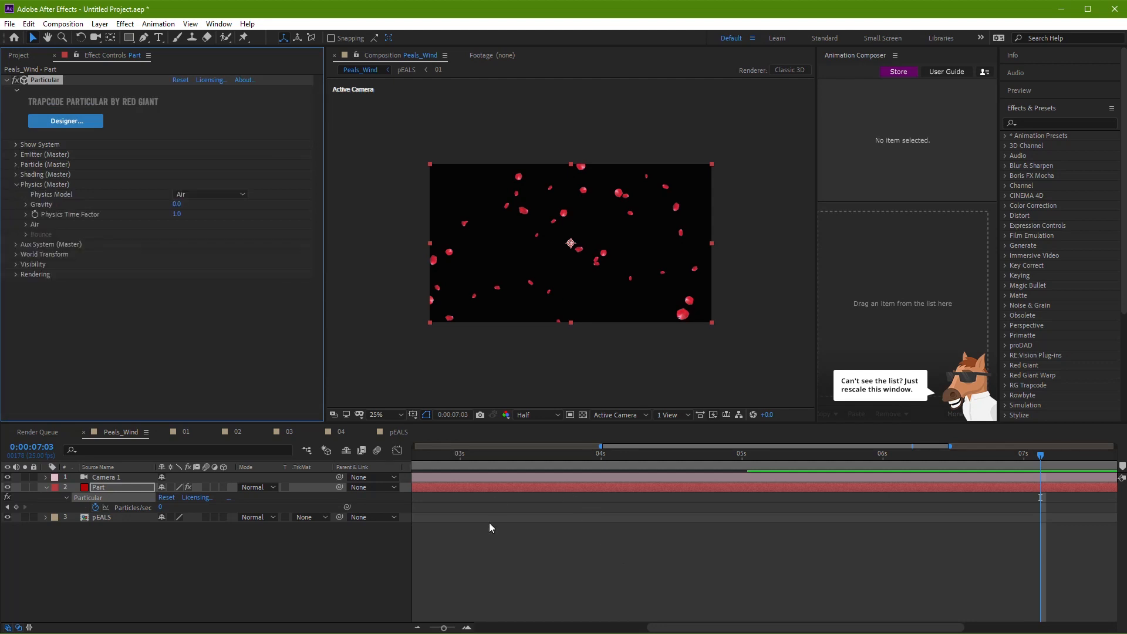
pyautogui.moveTo(444, 627); pyautogui.dragTo(427, 628)
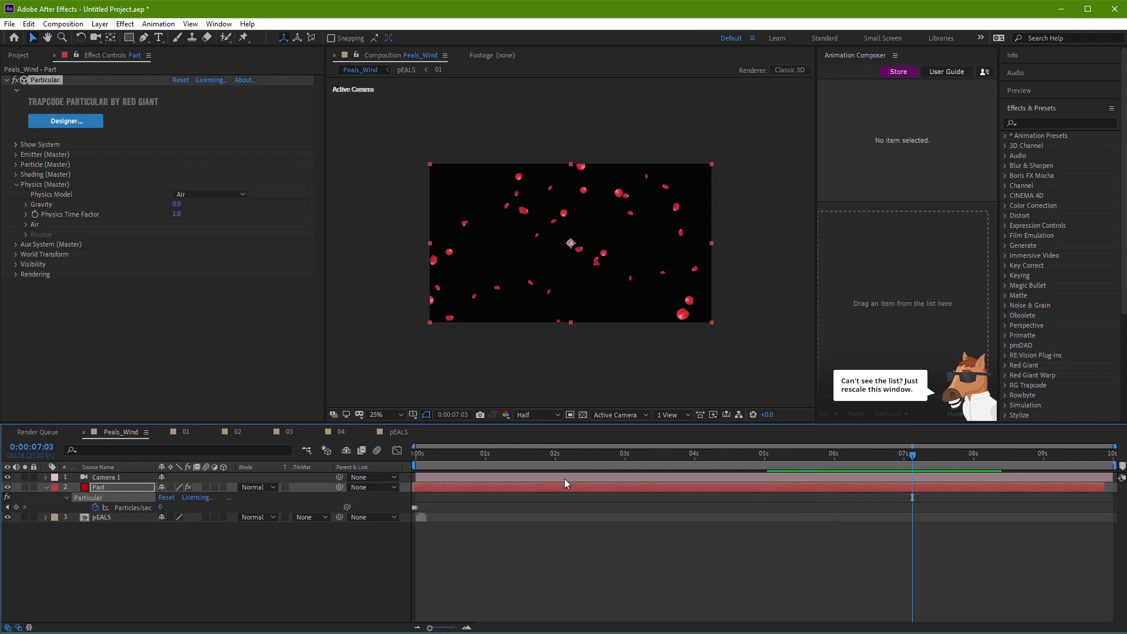
pyautogui.click(490, 460)
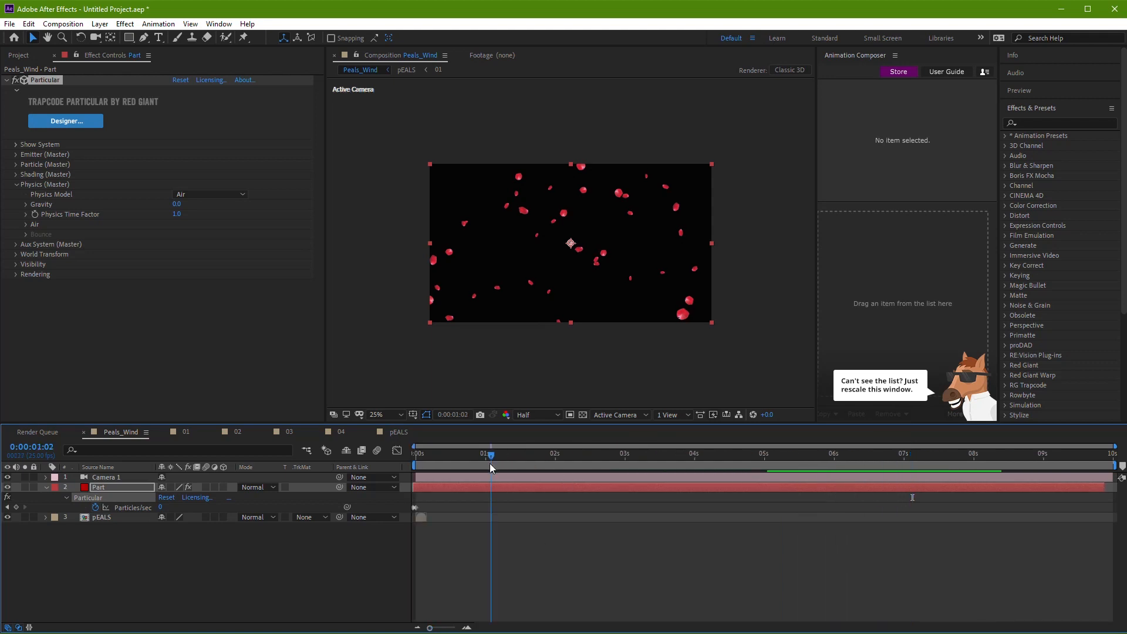
pyautogui.click(24, 224)
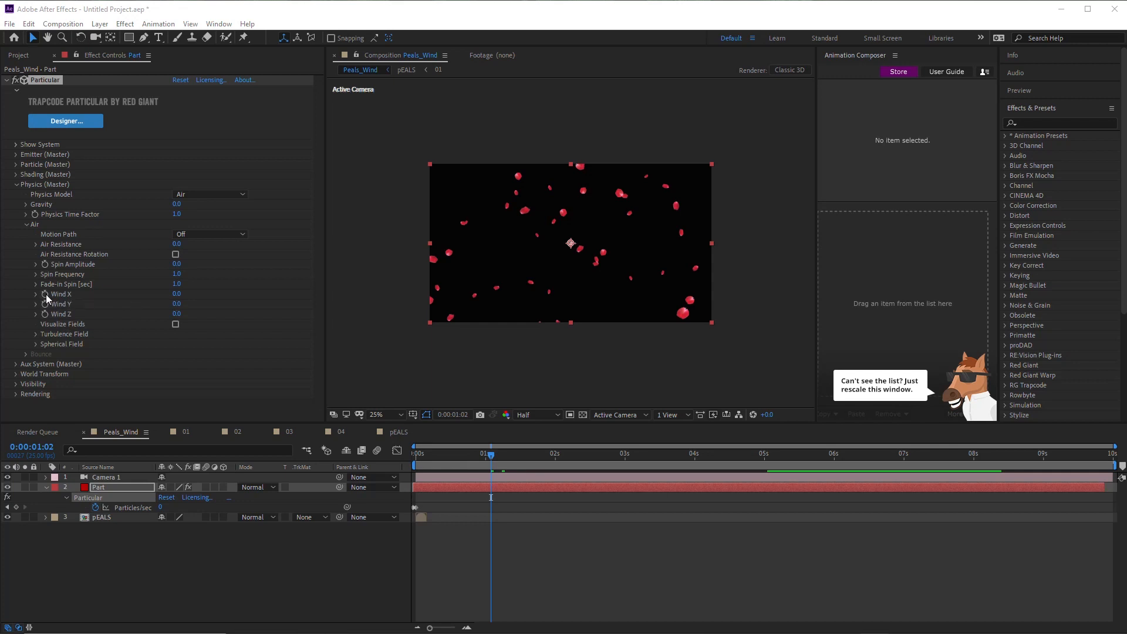
# Set Wind X to 77, extend the Part layer to the end of the composition, and preview the petals
pyautogui.moveTo(176, 294); pyautogui.dragTo(230, 301)
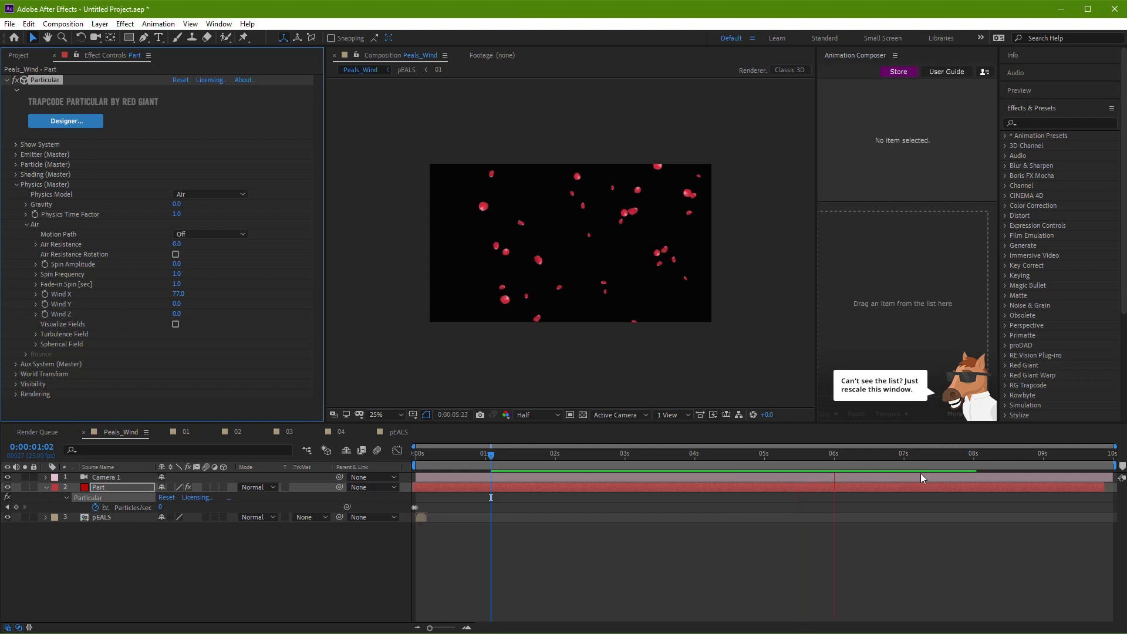
pyautogui.moveTo(1071, 460); pyautogui.dragTo(1110, 483)
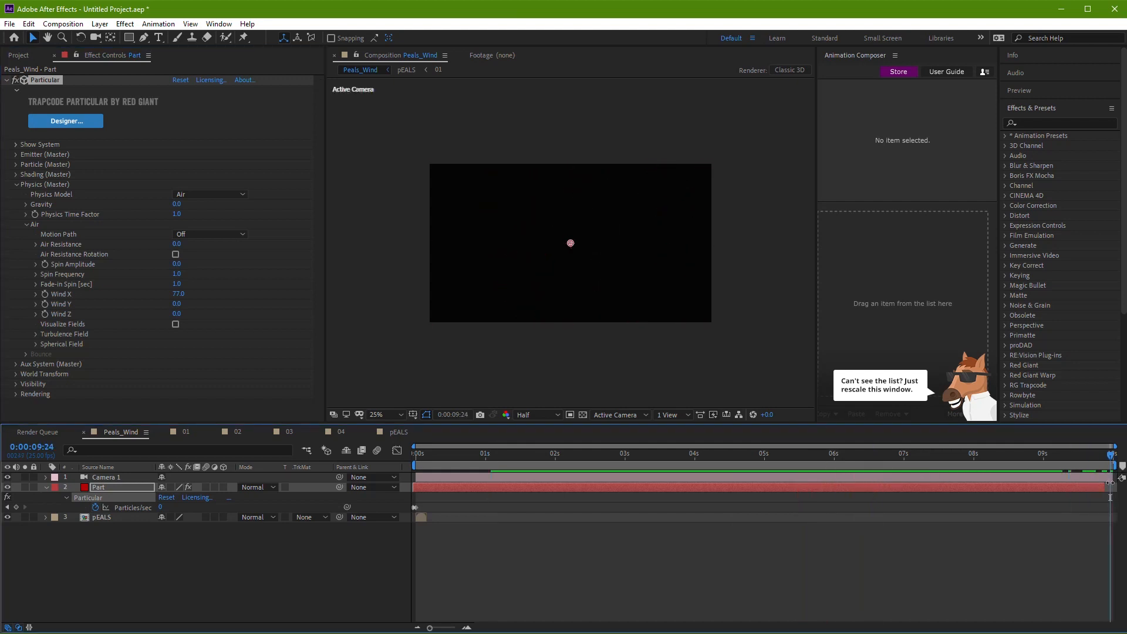
pyautogui.click(1106, 487)
pyautogui.press('space')
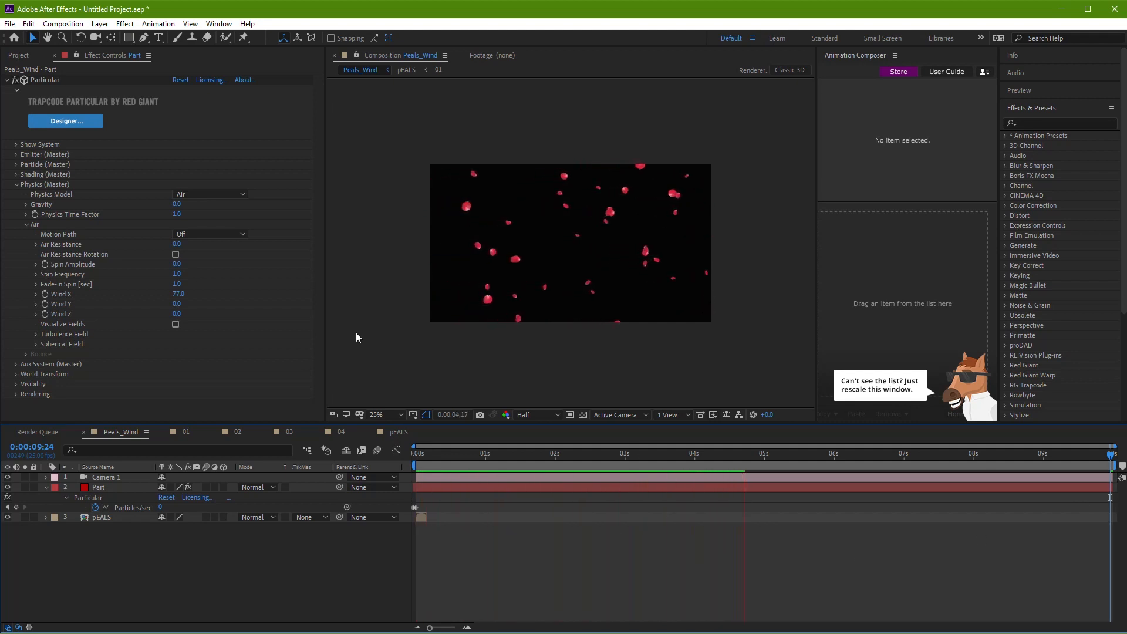
pyautogui.press('space')
# Set Wind X to 110 and hide the pEALS layer, previewing the petals from the start
pyautogui.moveTo(178, 293); pyautogui.dragTo(199, 286)
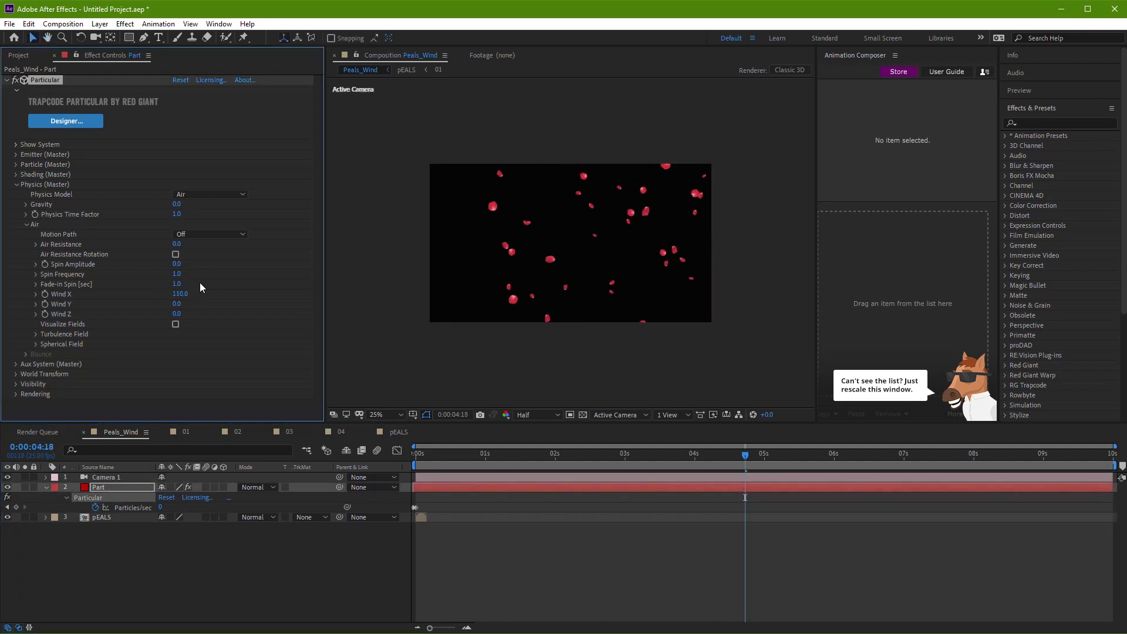
pyautogui.press('space')
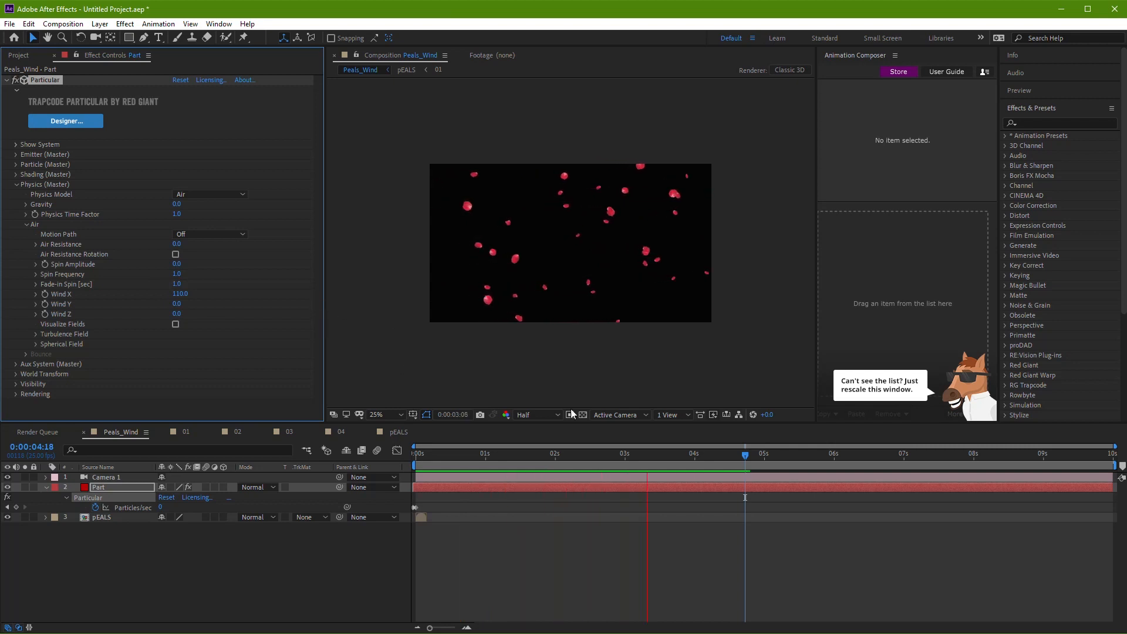
pyautogui.moveTo(646, 455); pyautogui.dragTo(347, 450)
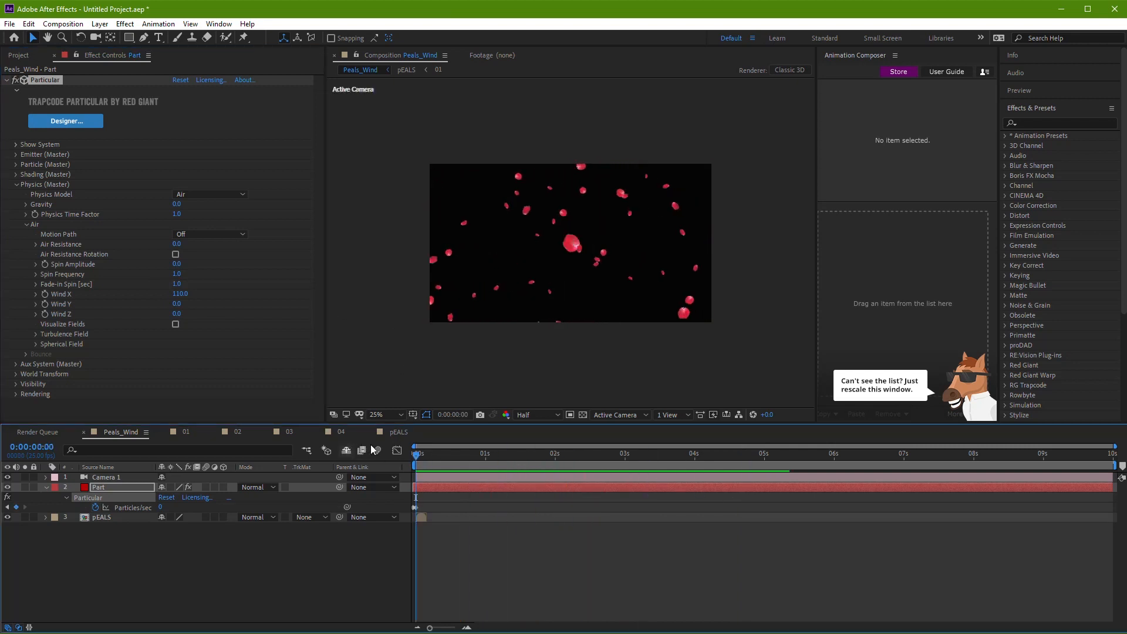
pyautogui.press('space')
pyautogui.moveTo(463, 455); pyautogui.dragTo(335, 464)
pyautogui.press('space')
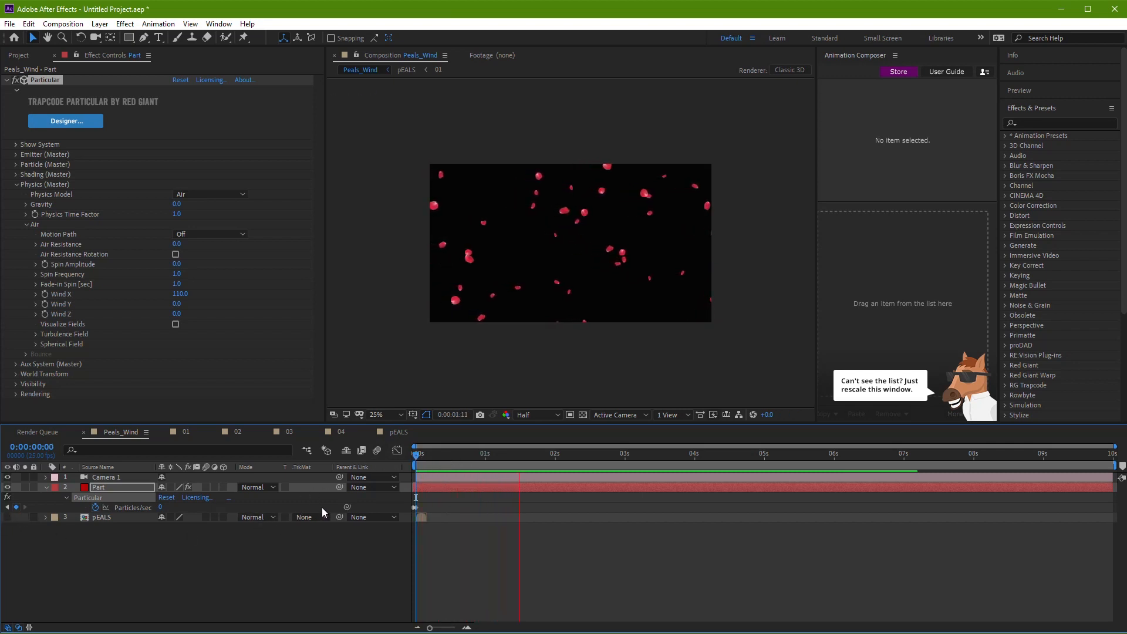
pyautogui.press('space')
# Set Wind Y to 60 and preview the diagonal drift of the petals
pyautogui.moveTo(174, 305); pyautogui.dragTo(224, 315)
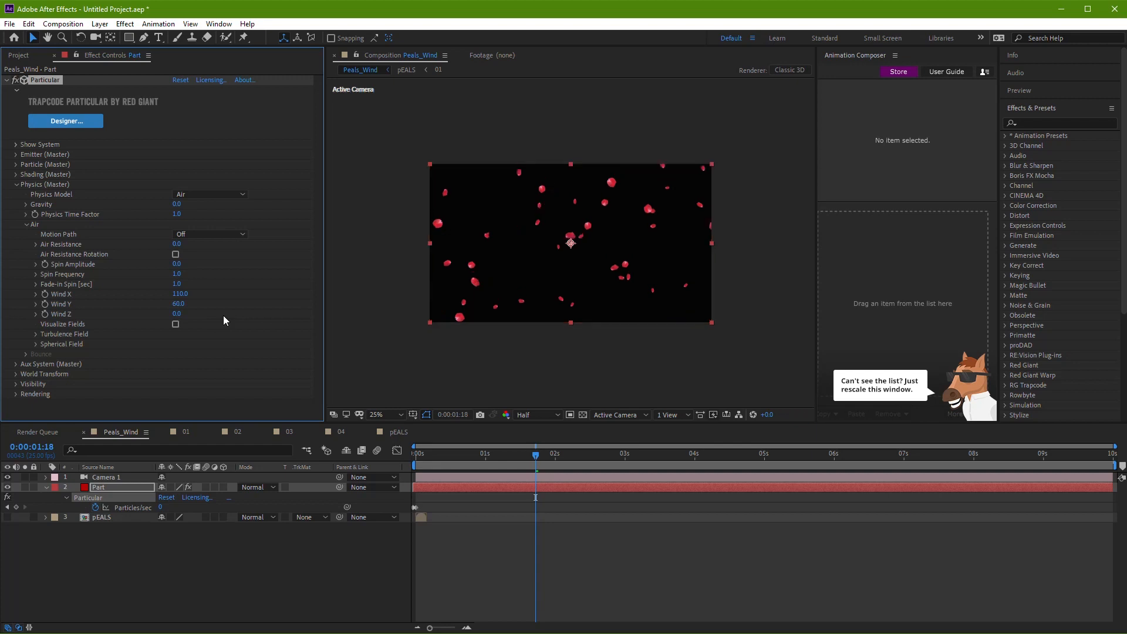
pyautogui.press('space')
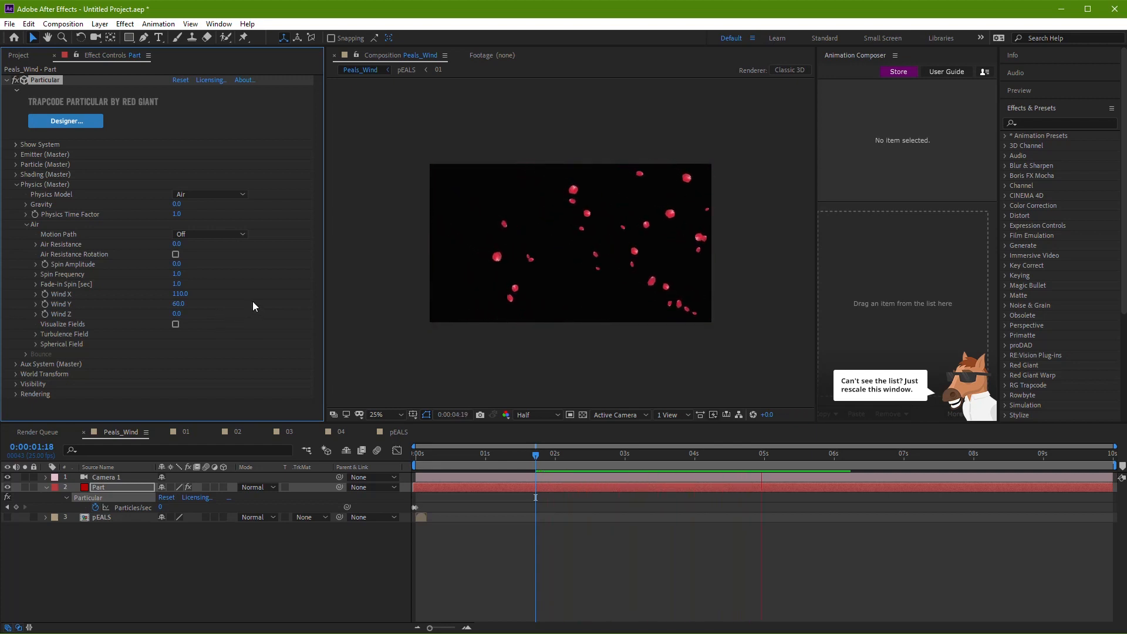
pyautogui.press('space')
# Set Particular's emitter size to 4000 in X, 4000 in Y and 3000 in Z, and preview from the start
pyautogui.click(17, 154)
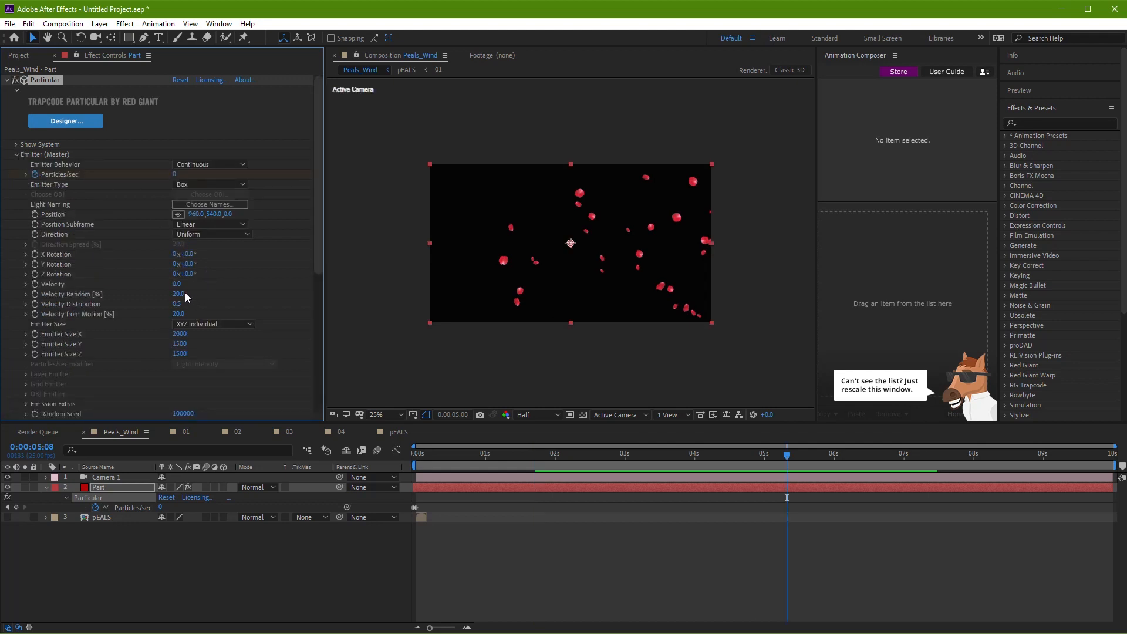
pyautogui.click(181, 333)
pyautogui.write('4000')
pyautogui.press('Return')
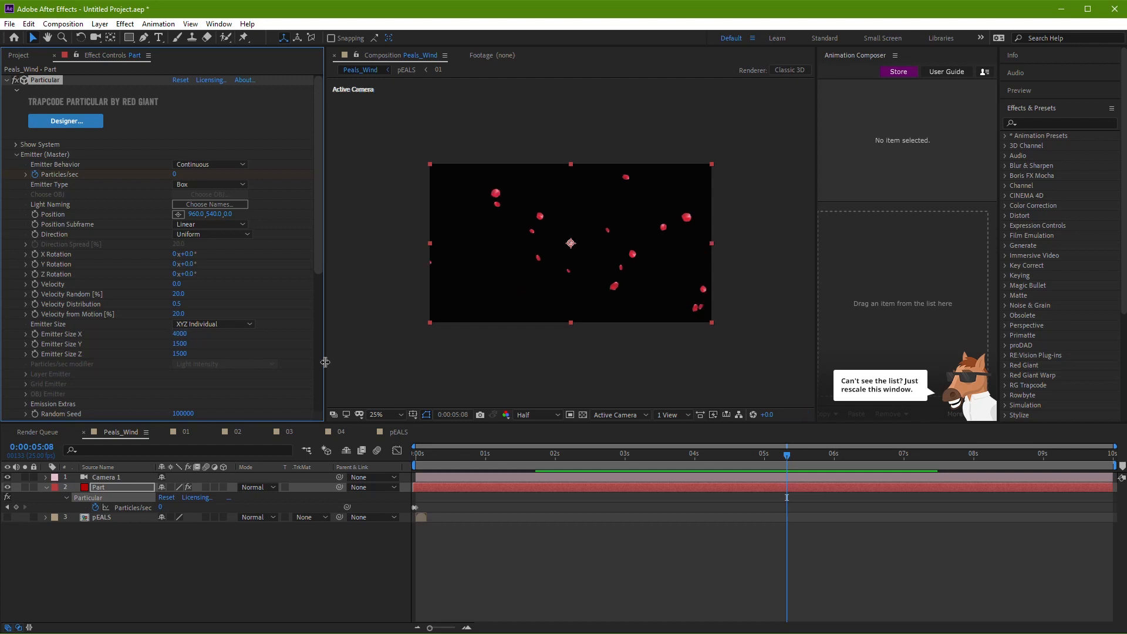
pyautogui.click(179, 345)
pyautogui.write('4000')
pyautogui.press('Return')
pyautogui.click(179, 353)
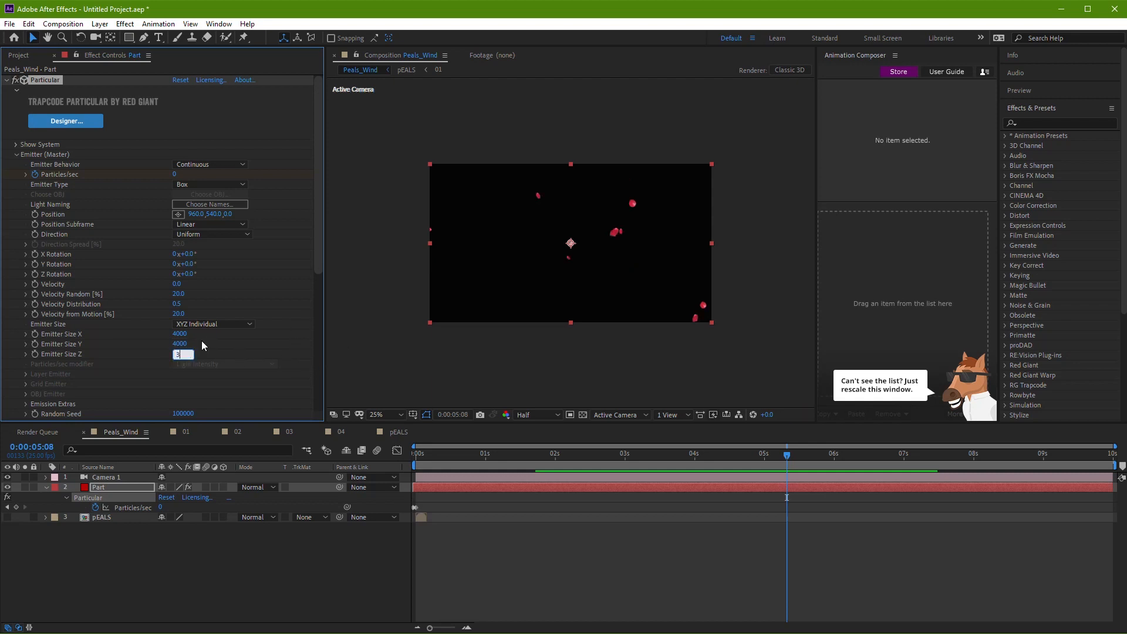
pyautogui.press('Return')
pyautogui.click(416, 462)
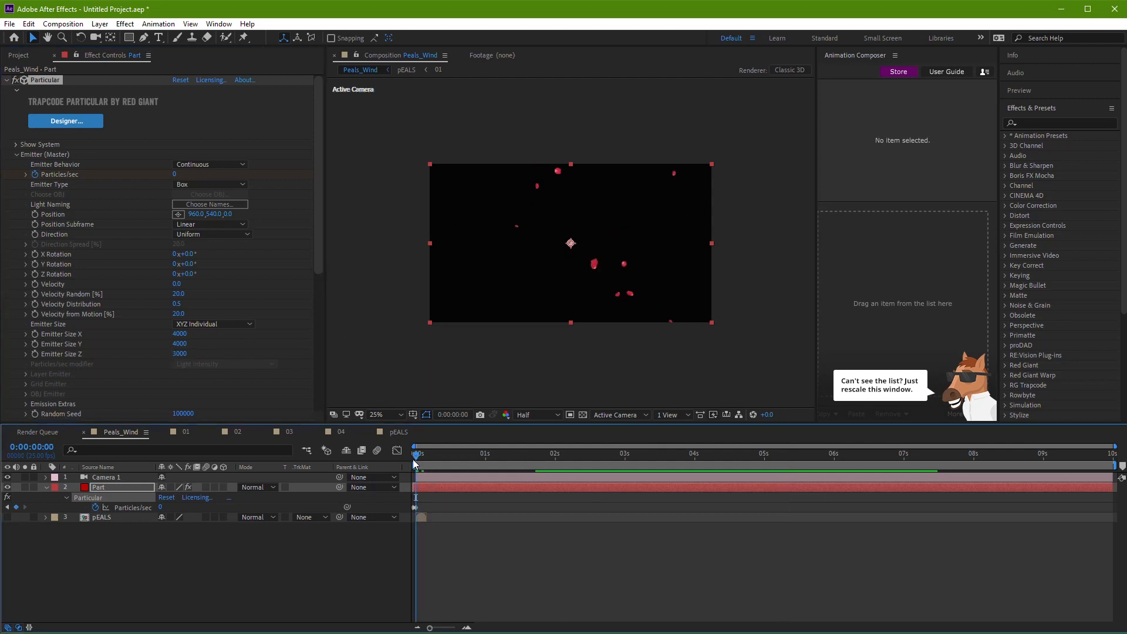
pyautogui.press('space')
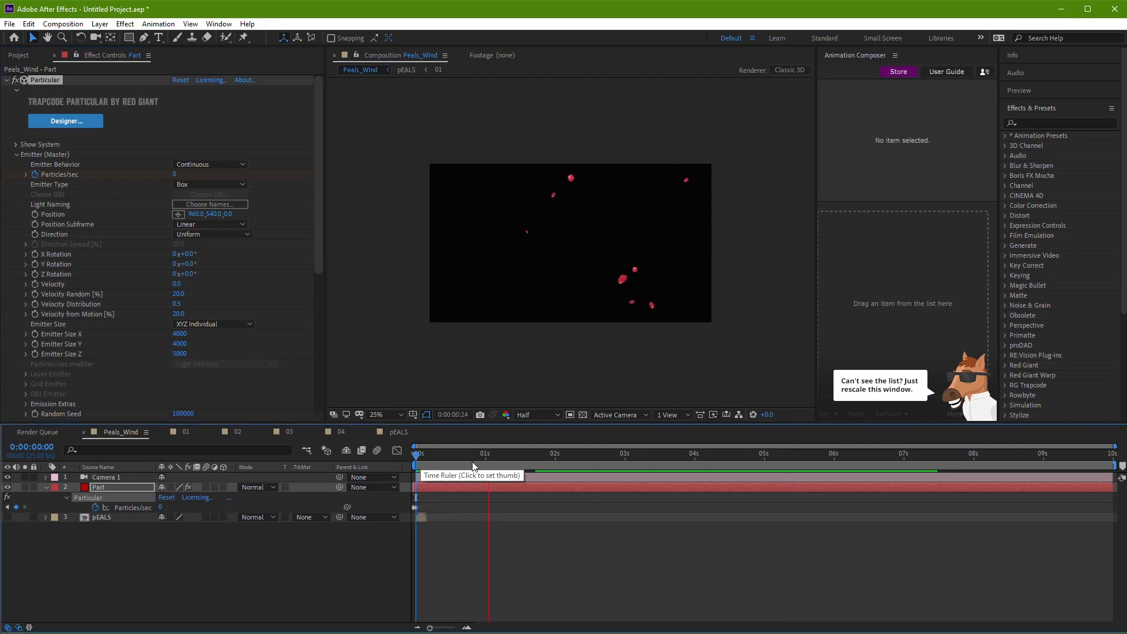
pyautogui.moveTo(463, 464); pyautogui.dragTo(405, 464)
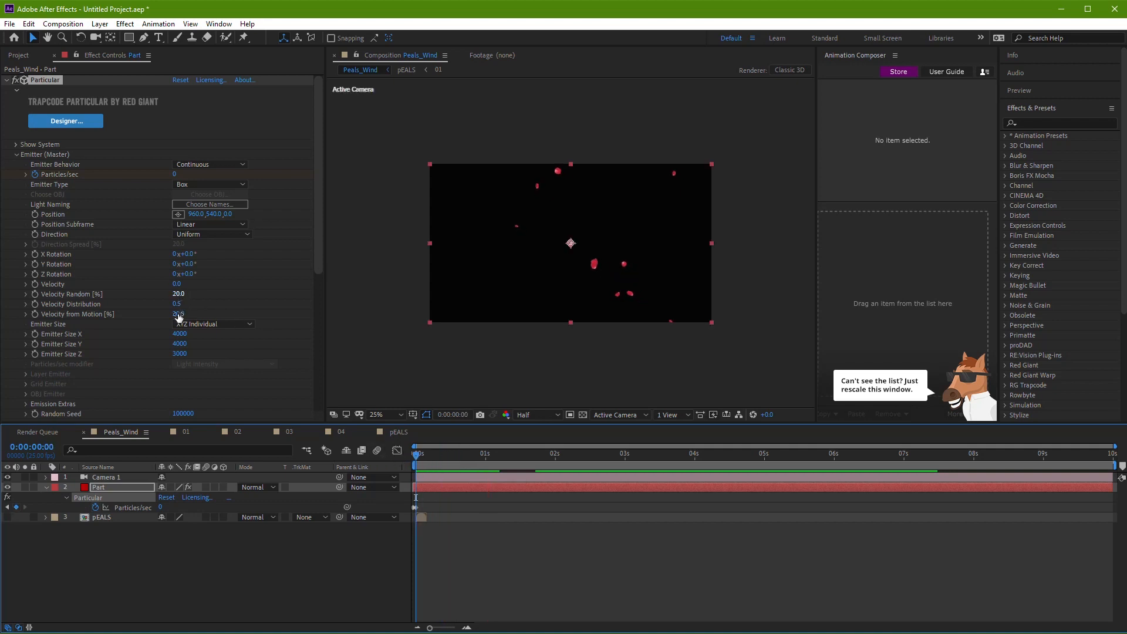
# Set Emitter Size X and Emitter Size Y to 3000 and check the petals along the timeline
pyautogui.click(184, 334)
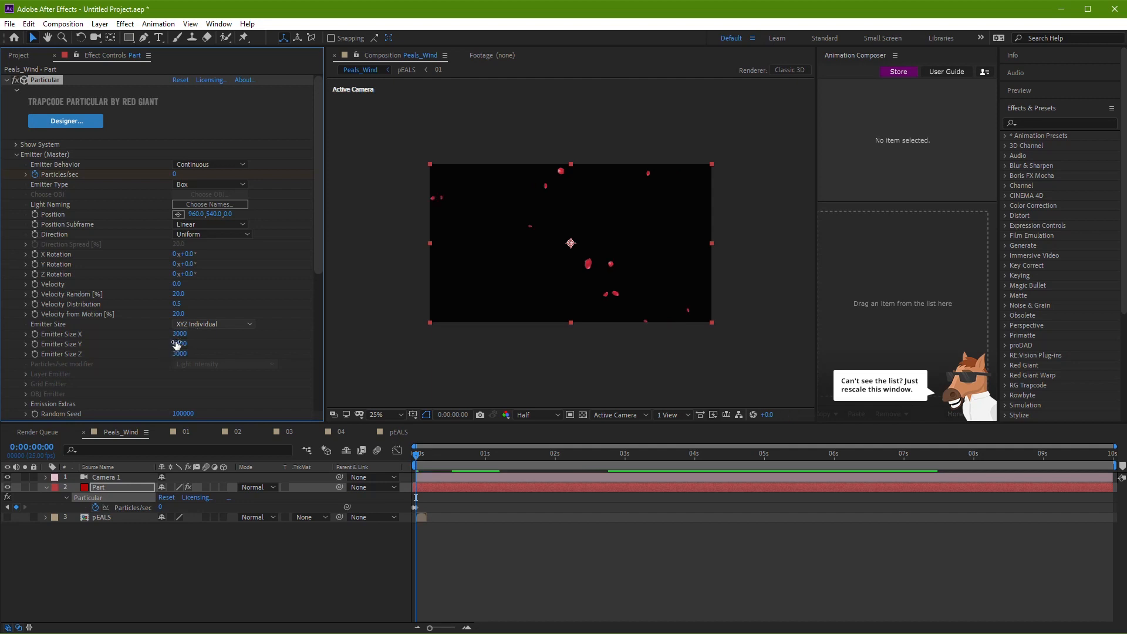
pyautogui.moveTo(530, 464); pyautogui.dragTo(1058, 508)
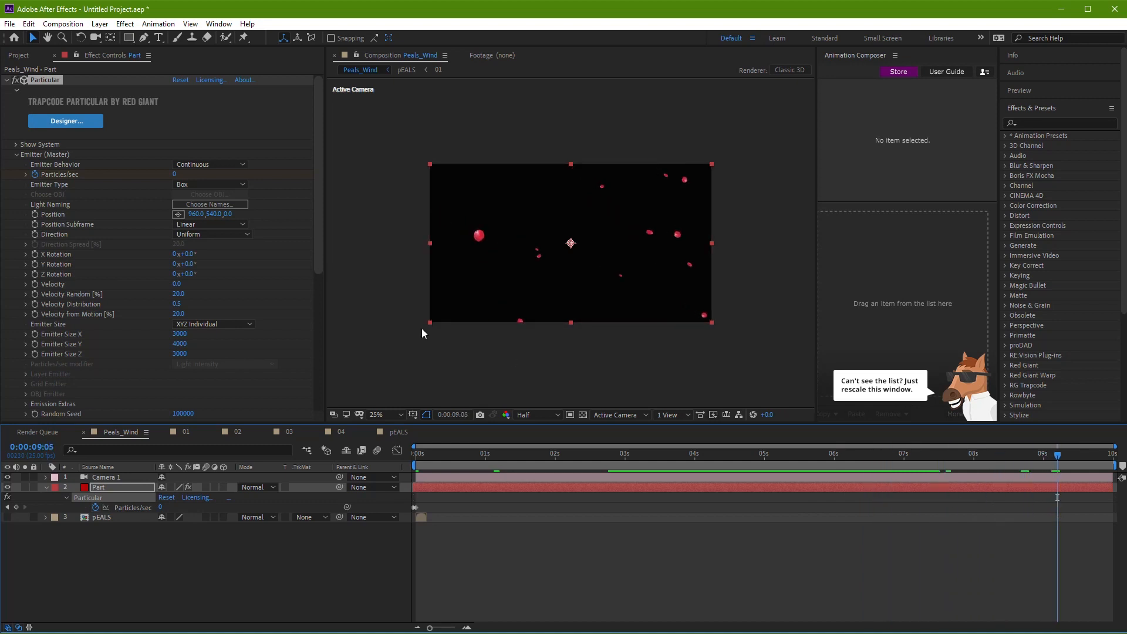
pyautogui.click(185, 344)
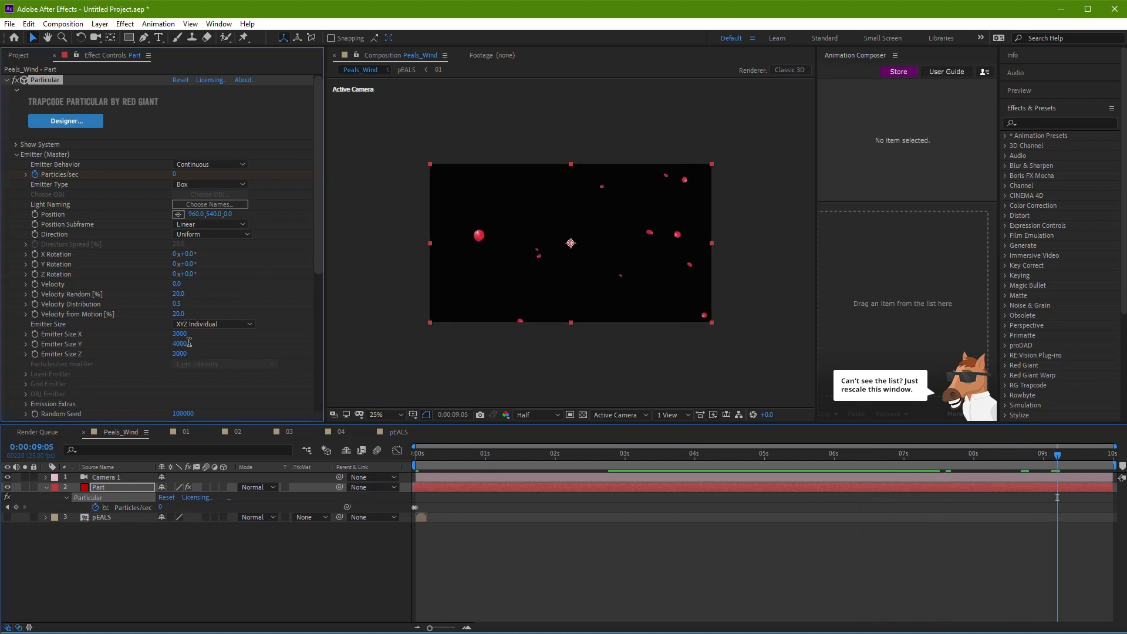
pyautogui.write('3')
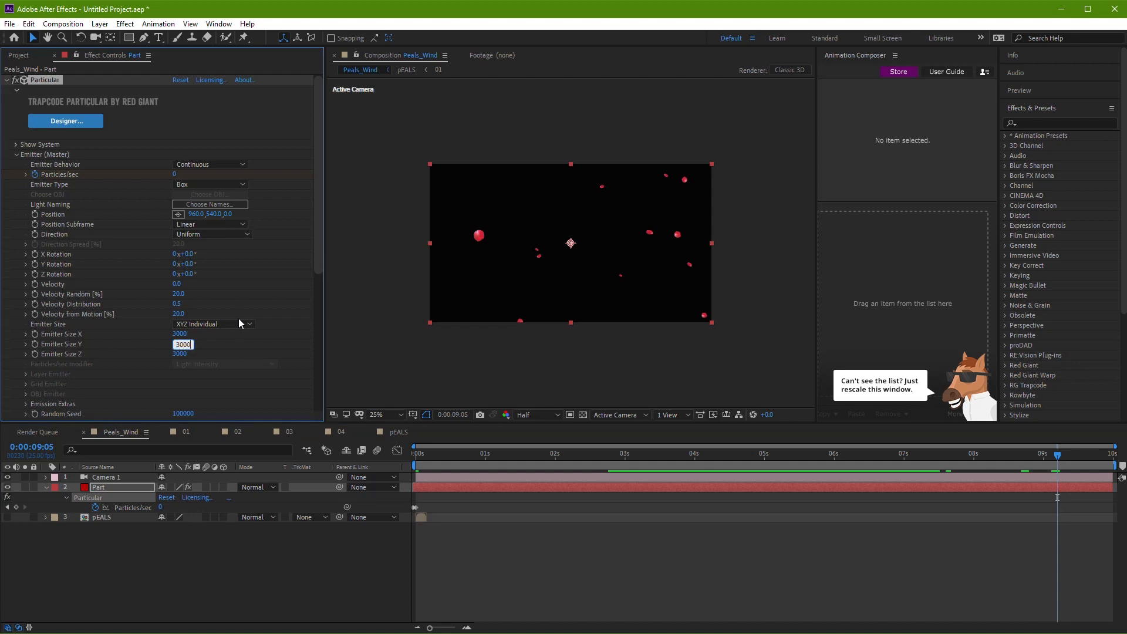
pyautogui.press('Return')
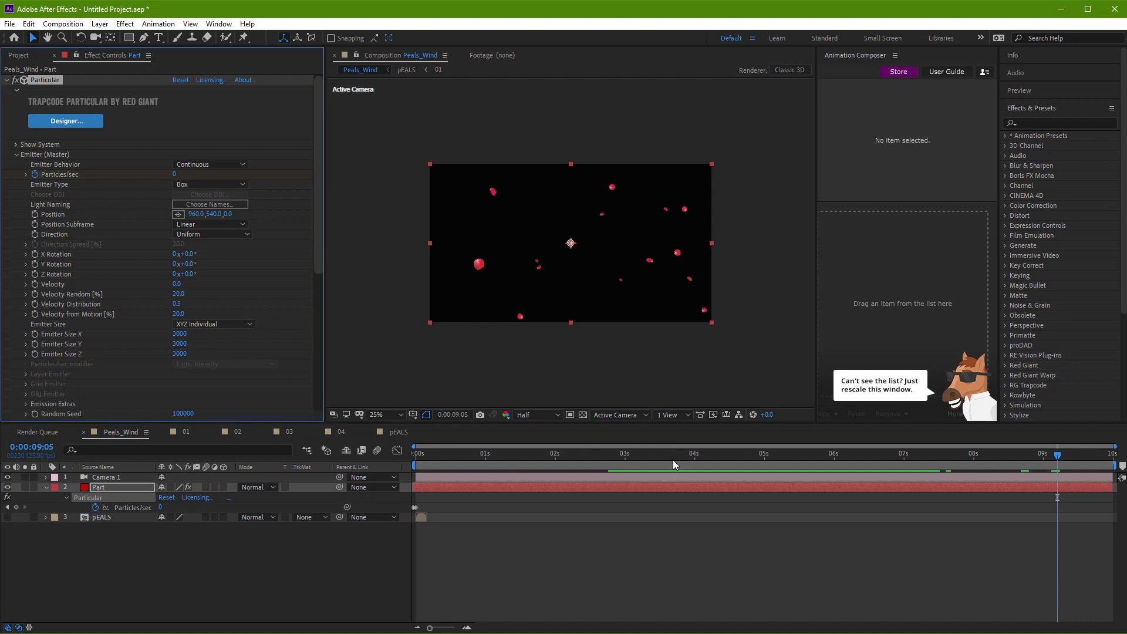
pyautogui.moveTo(672, 459); pyautogui.dragTo(343, 431)
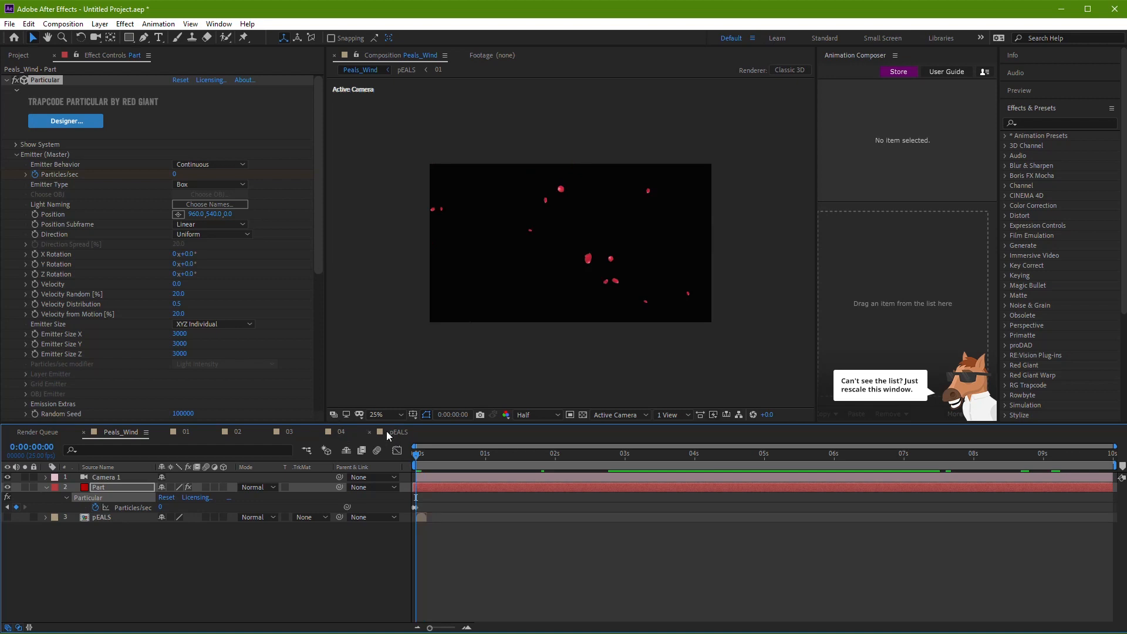
pyautogui.press('space')
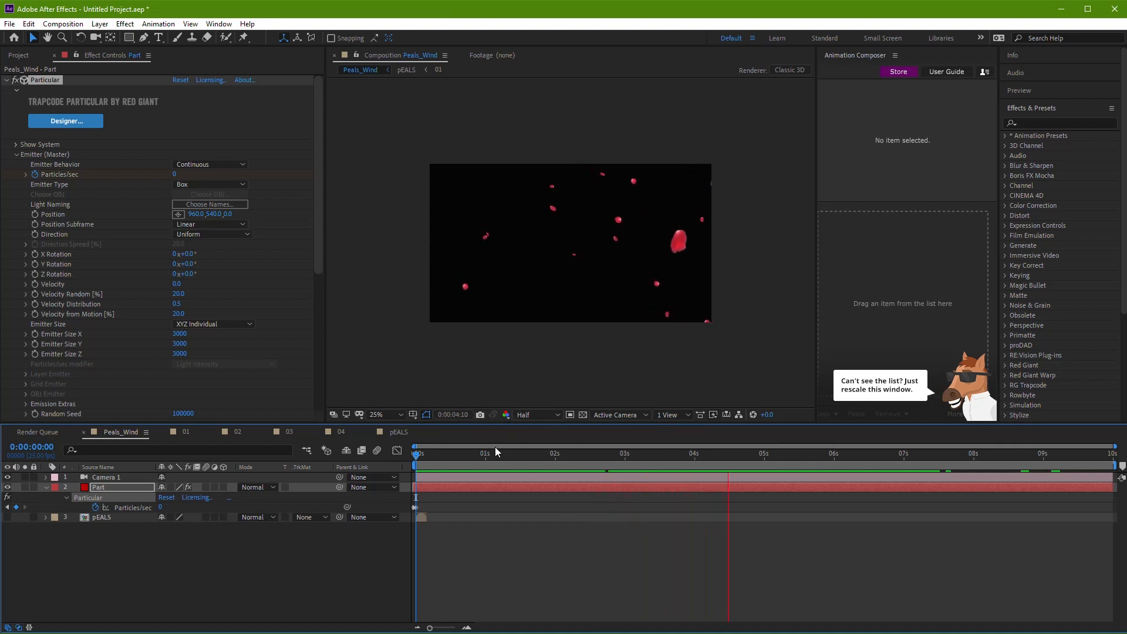
pyautogui.moveTo(495, 451); pyautogui.dragTo(438, 453)
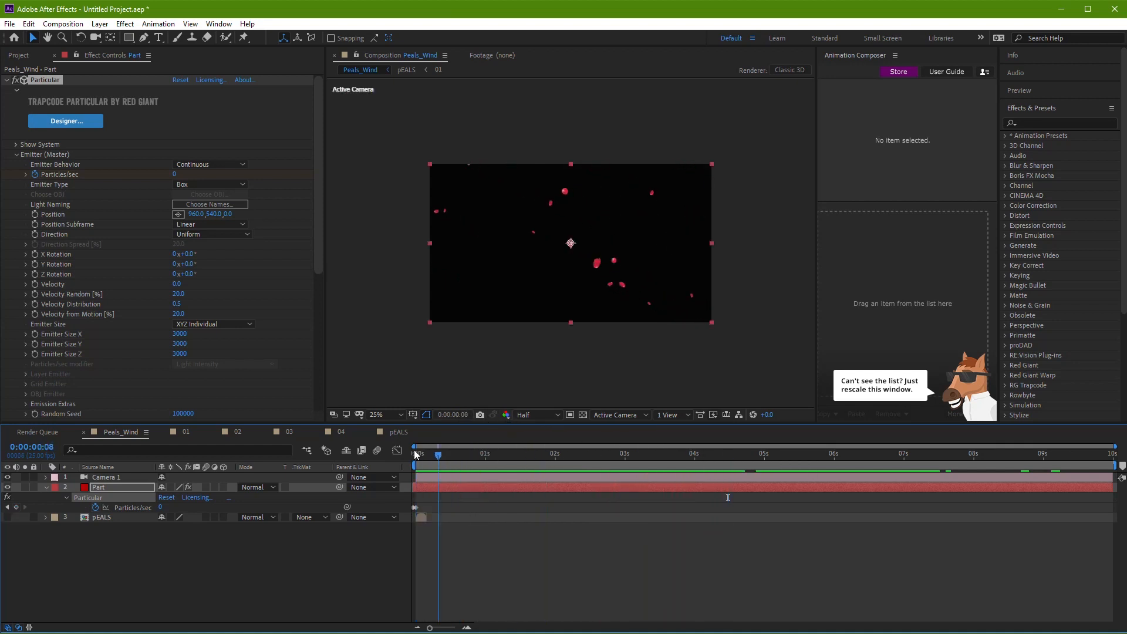
pyautogui.click(415, 454)
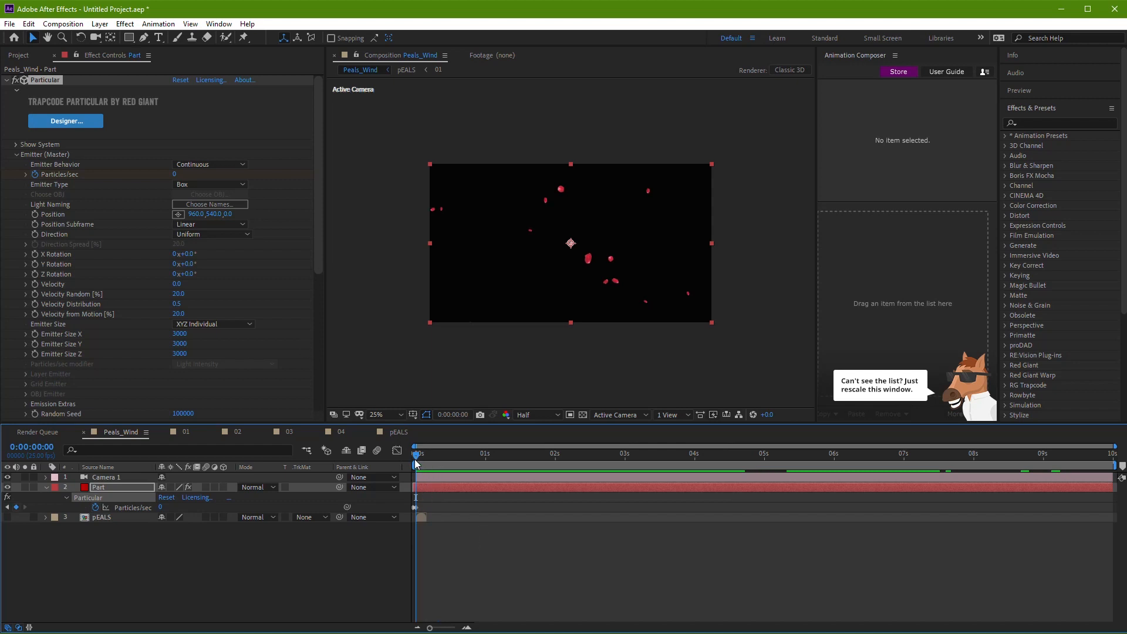
# Shift the Part layer slightly to reach its first Particles/sec keyframe, set that keyframe to 800, and move the layer back
pyautogui.click(428, 487)
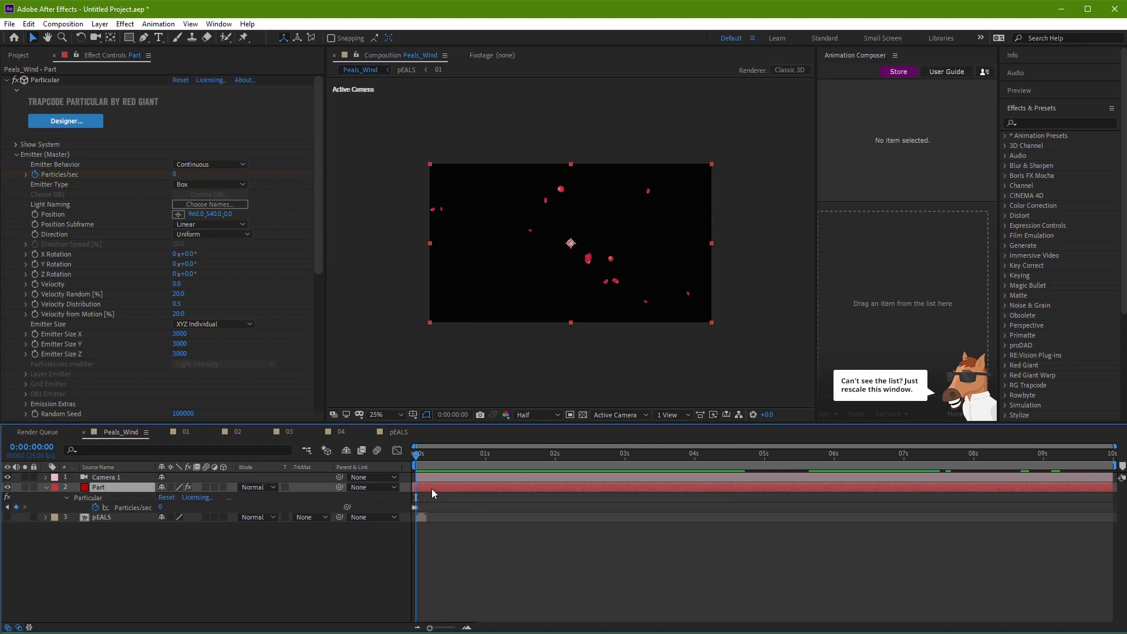
pyautogui.click(178, 174)
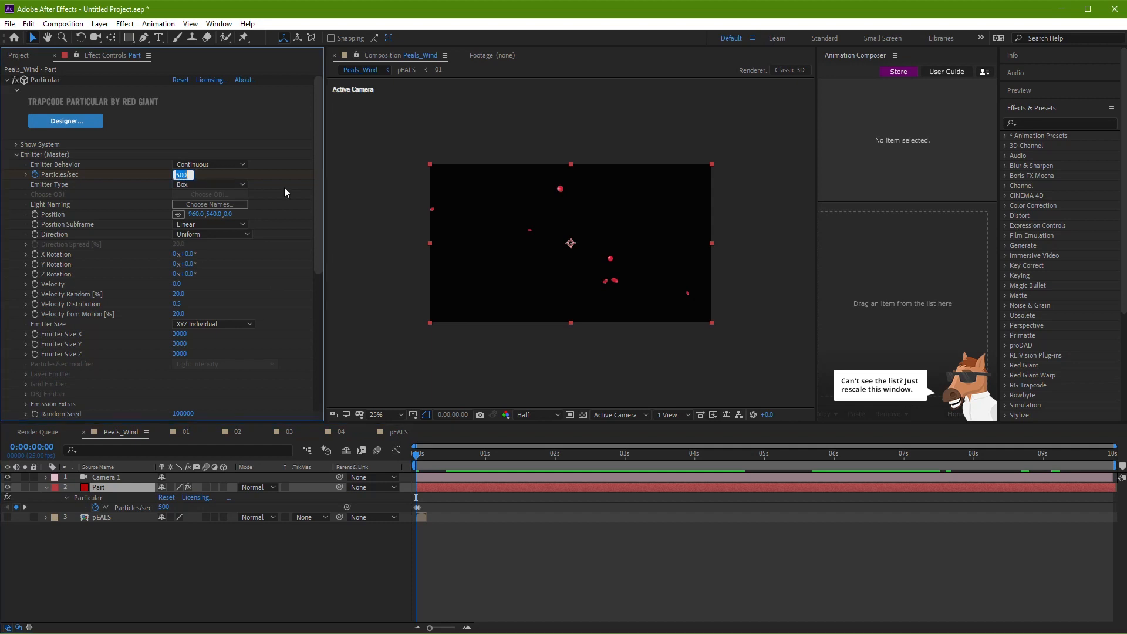
pyautogui.write('800')
pyautogui.click(285, 189)
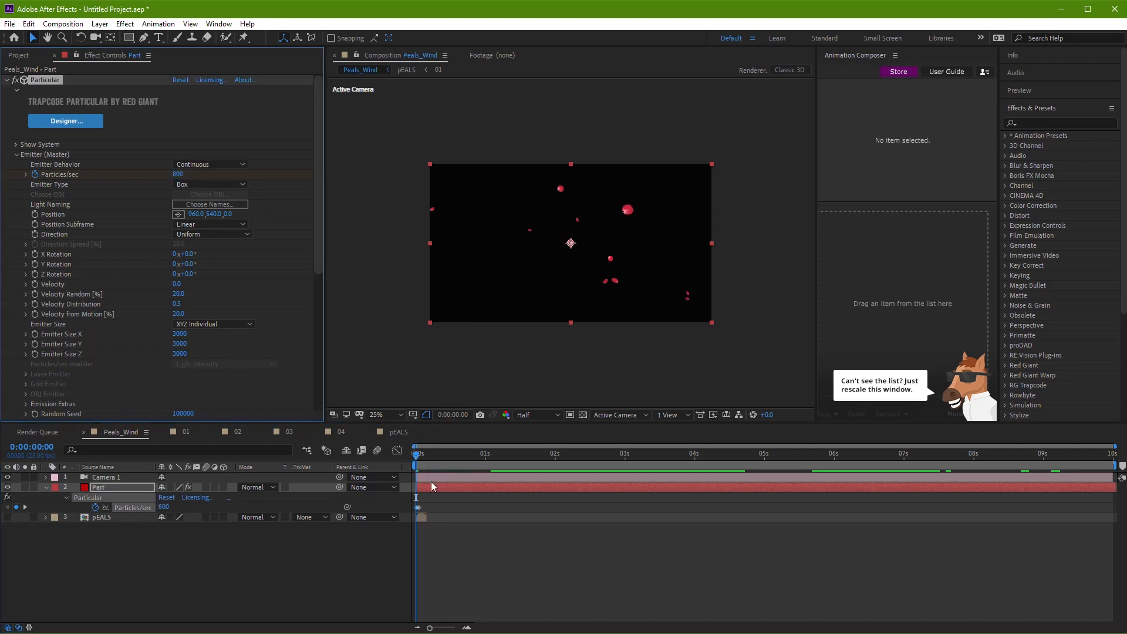
pyautogui.moveTo(431, 483); pyautogui.dragTo(428, 486)
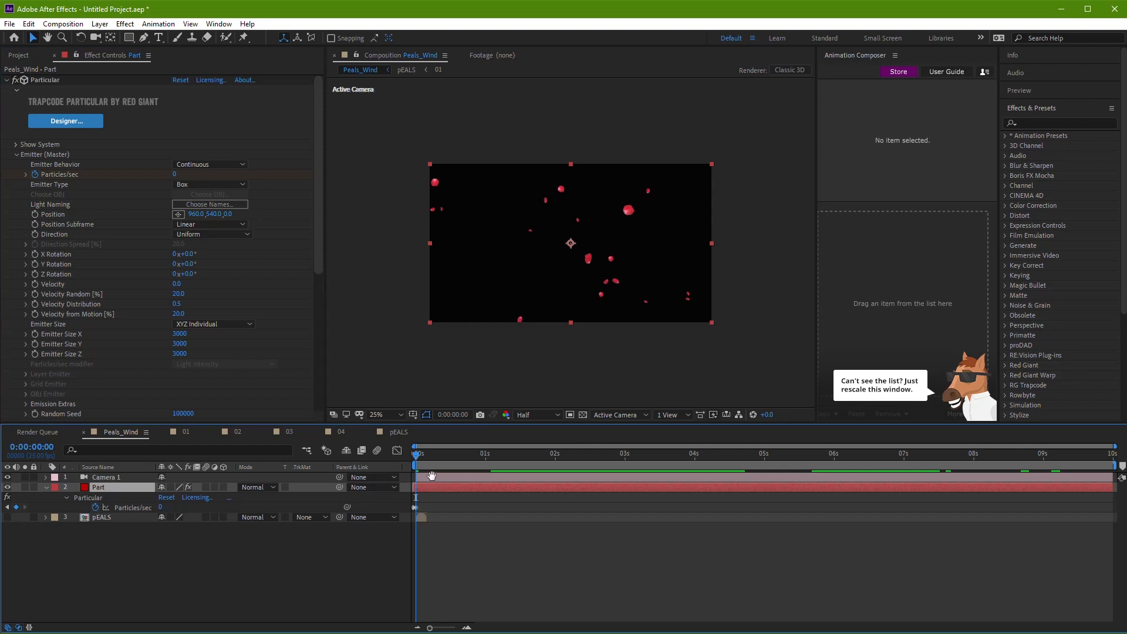
pyautogui.press('space')
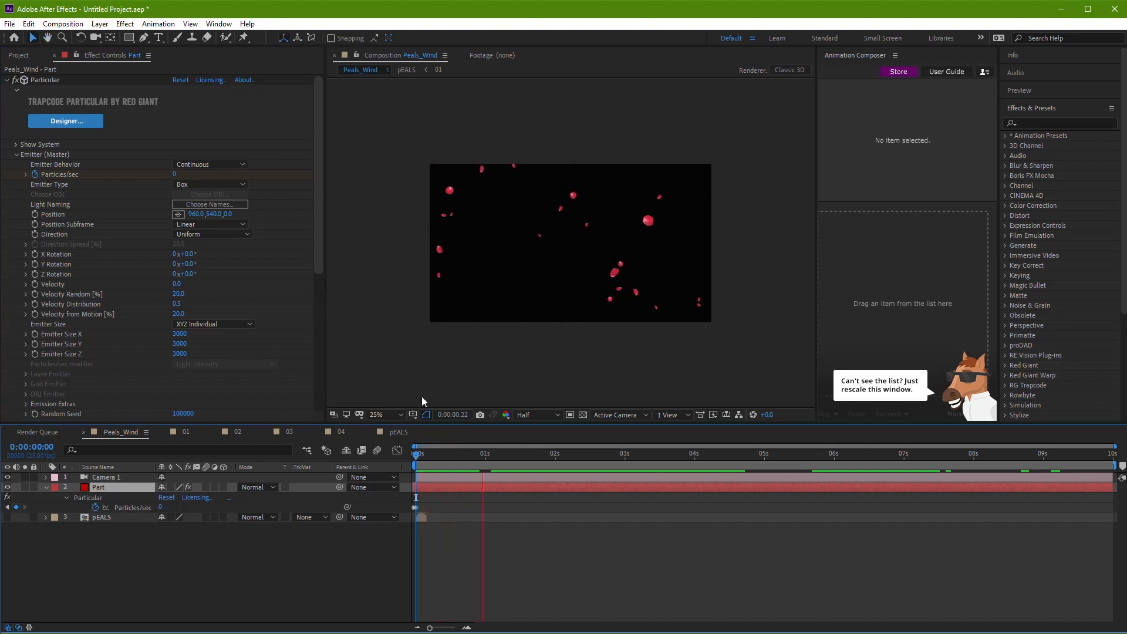
# Return to Particular's Air physics settings, set Spin Amplitude to 47, and preview the motion
pyautogui.click(17, 154)
pyautogui.click(16, 184)
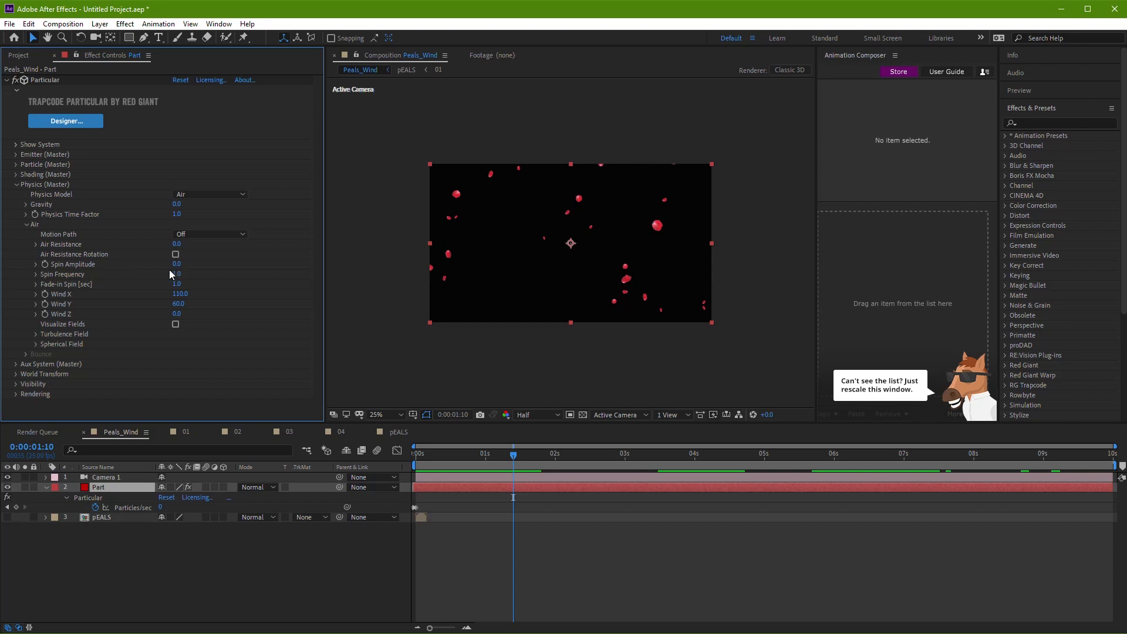
pyautogui.moveTo(177, 267); pyautogui.dragTo(208, 269)
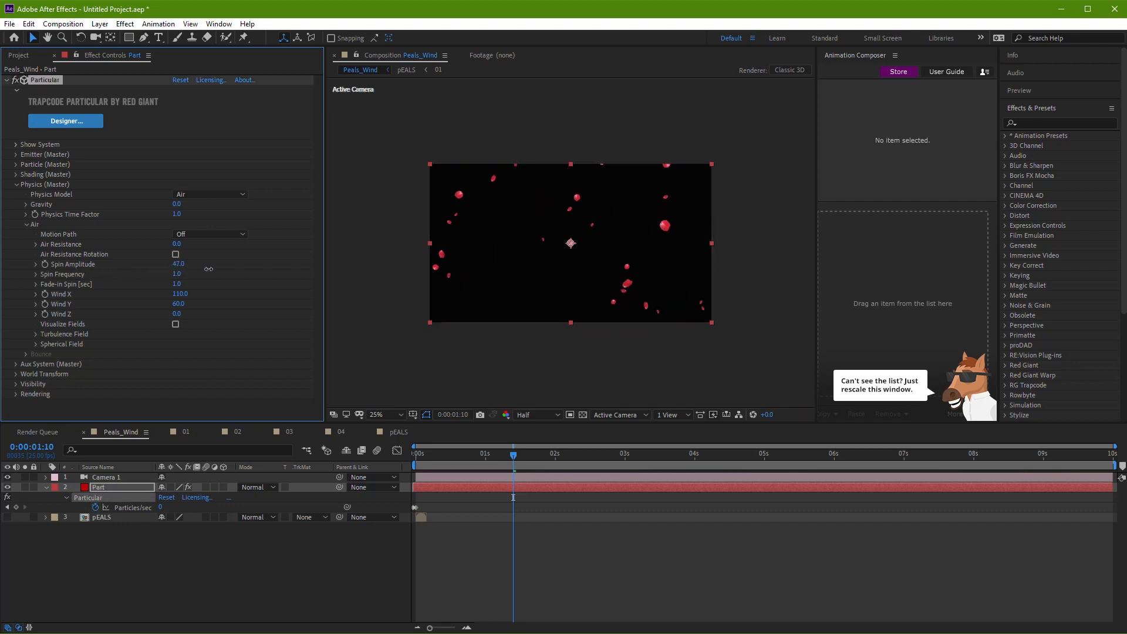
pyautogui.press('space')
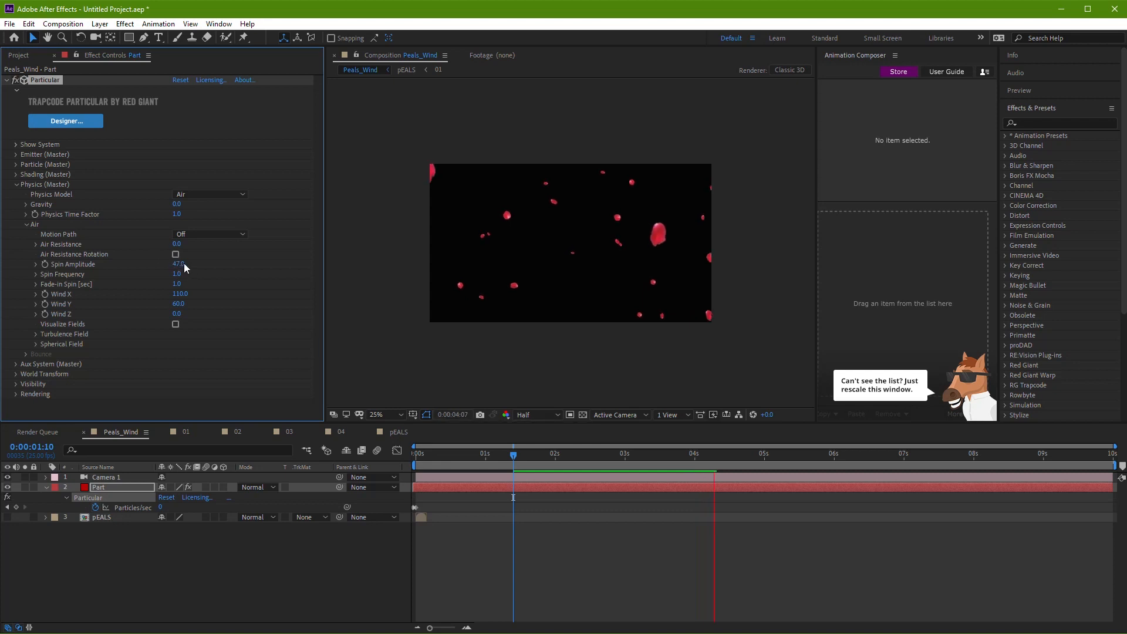
pyautogui.press('space')
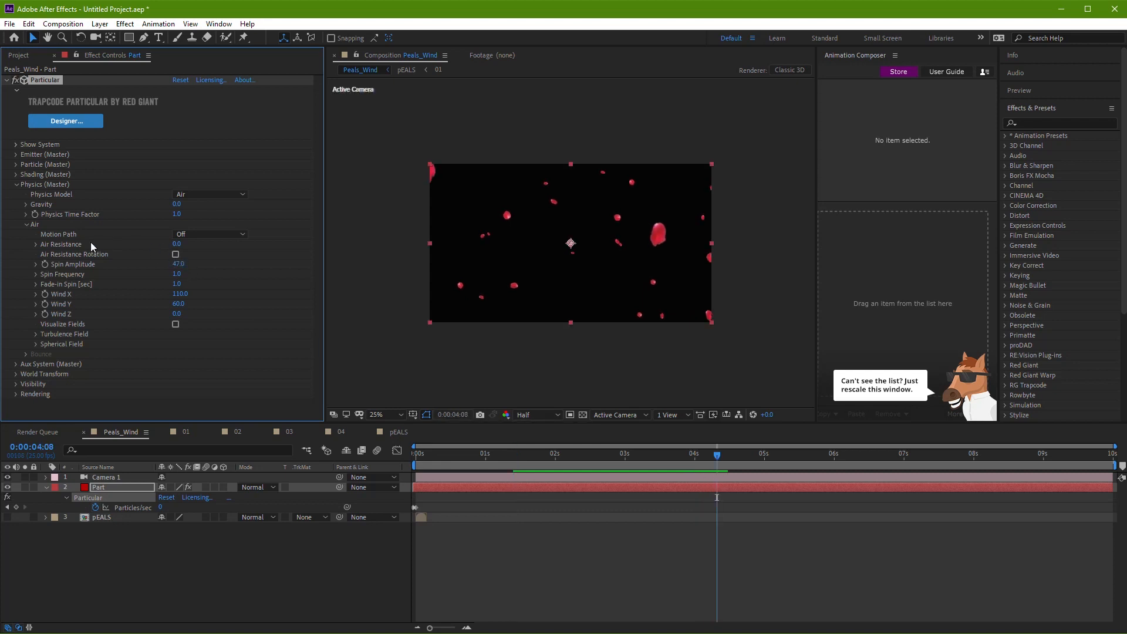
# Set Spin Amplitude to 50 and play the petal animation
pyautogui.click(179, 264)
pyautogui.write('50')
pyautogui.press('Return')
pyautogui.click(564, 558)
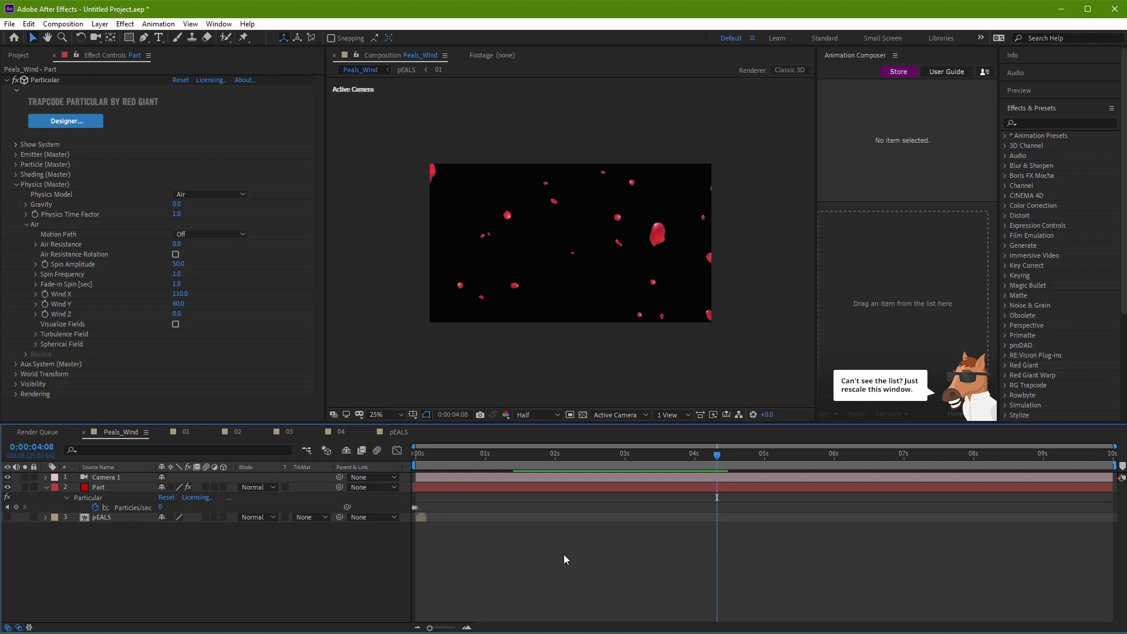
pyautogui.press('space')
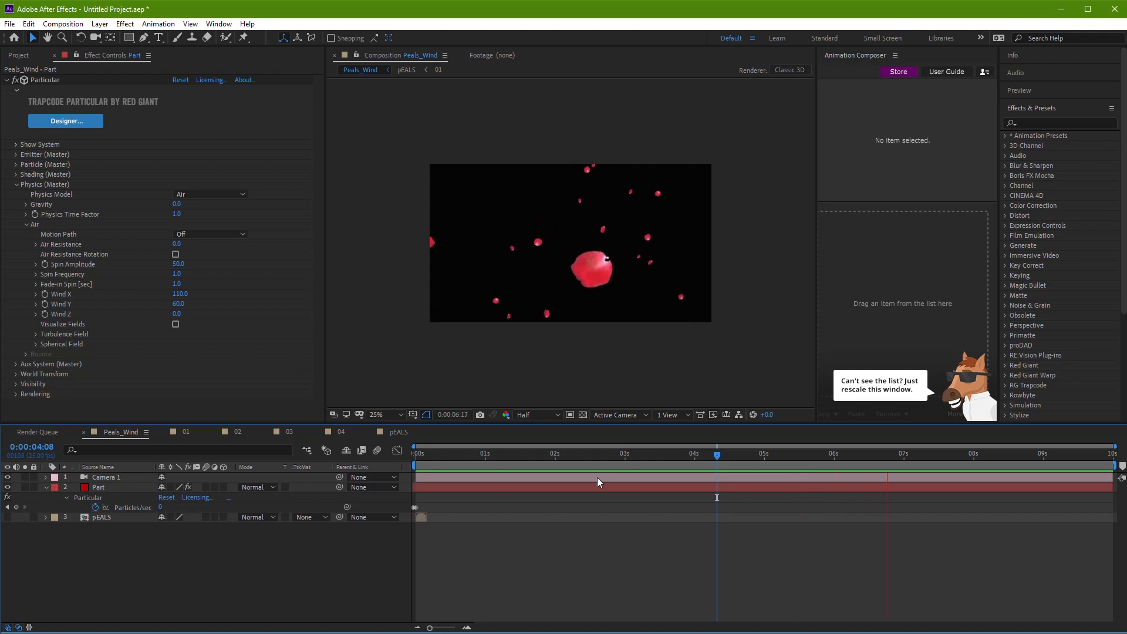
# Stop the preview and try an Emitter Size Z of 1800 in Particular's Emitter settings
pyautogui.click(842, 458)
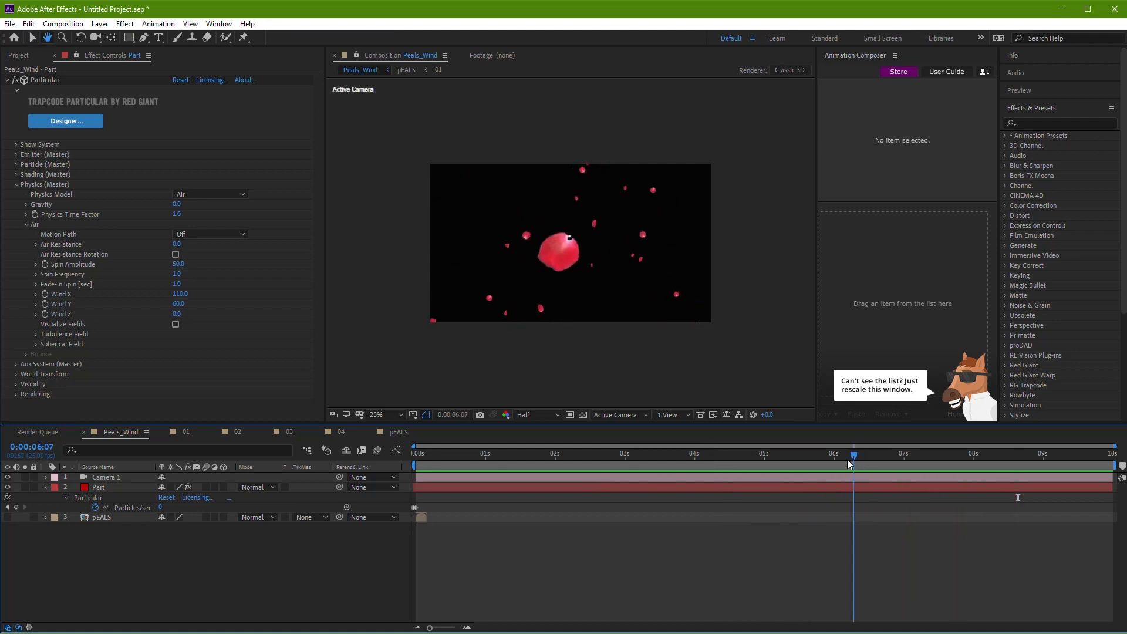
pyautogui.click(16, 155)
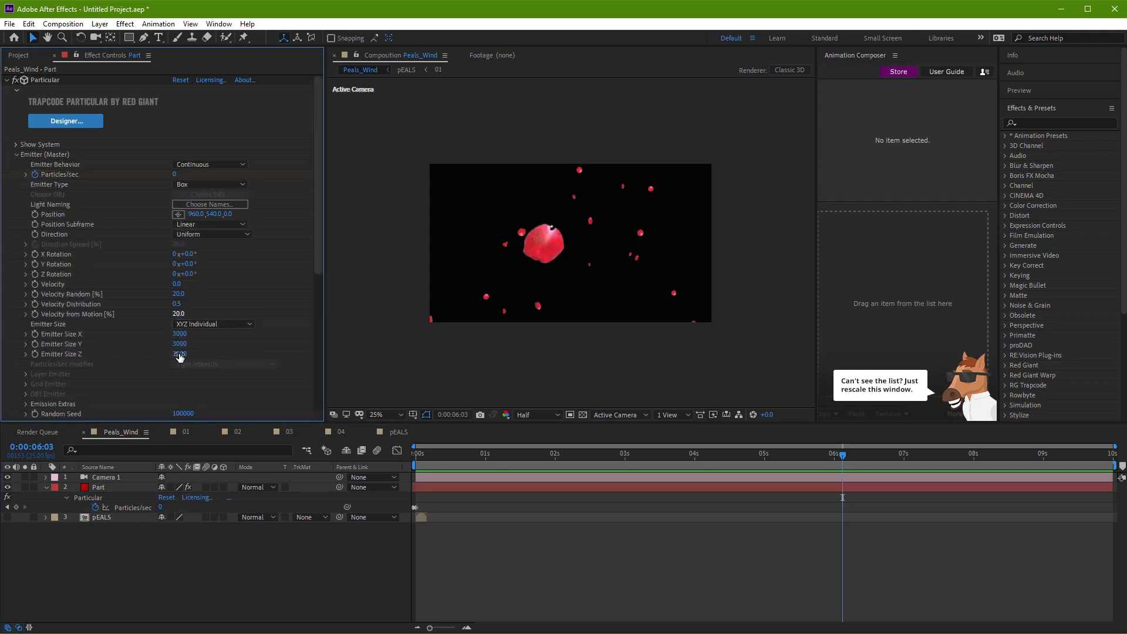
pyautogui.moveTo(179, 354); pyautogui.dragTo(104, 358)
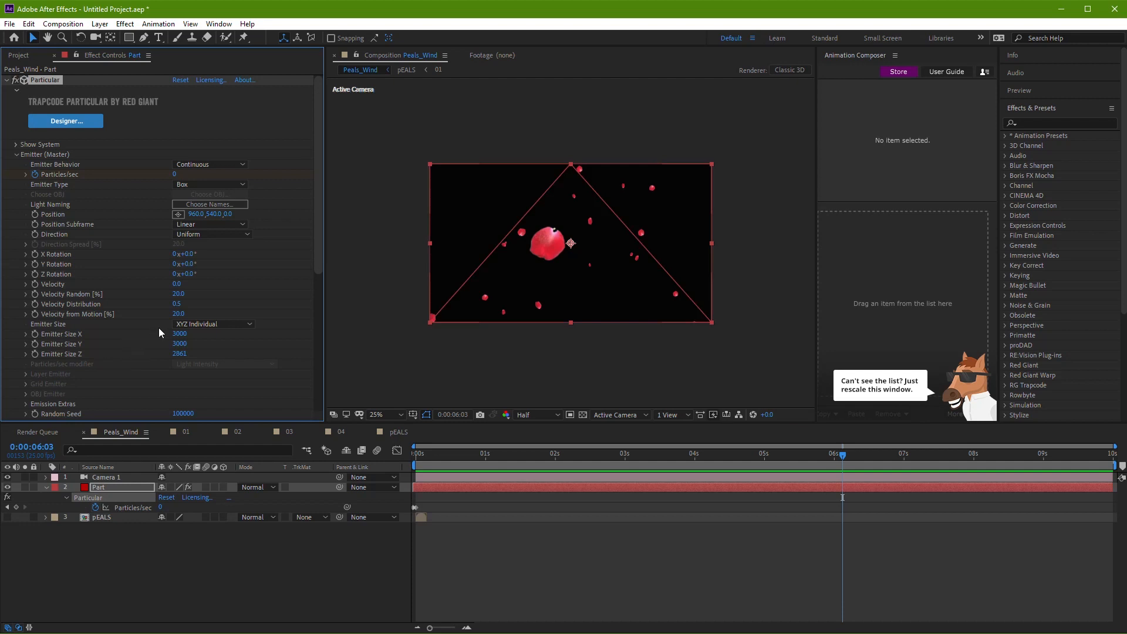
pyautogui.click(181, 354)
pyautogui.write('180')
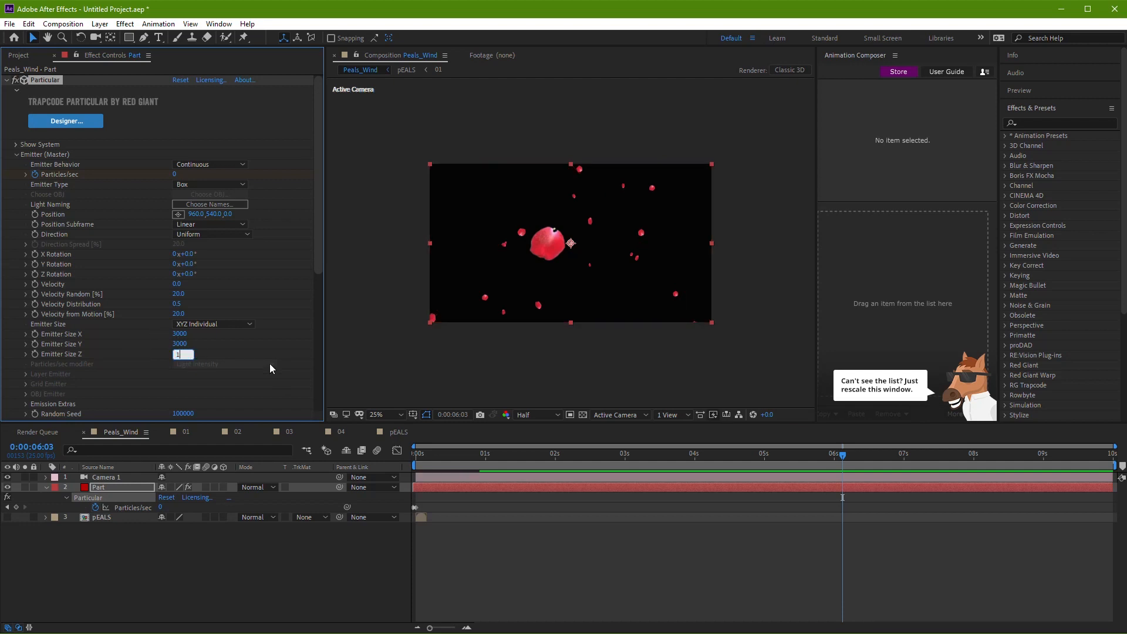
pyautogui.write('0')
pyautogui.press('Return')
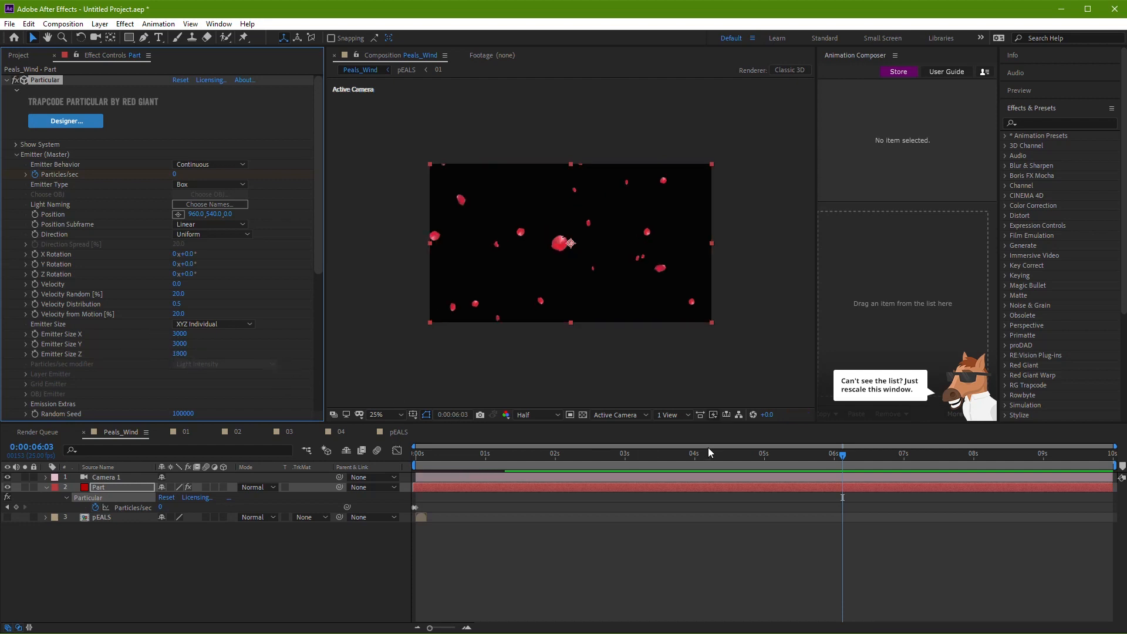
# Set Emitter Size Z to 2800 and check the petals around the 2-second mark
pyautogui.click(180, 354)
pyautogui.press('Return')
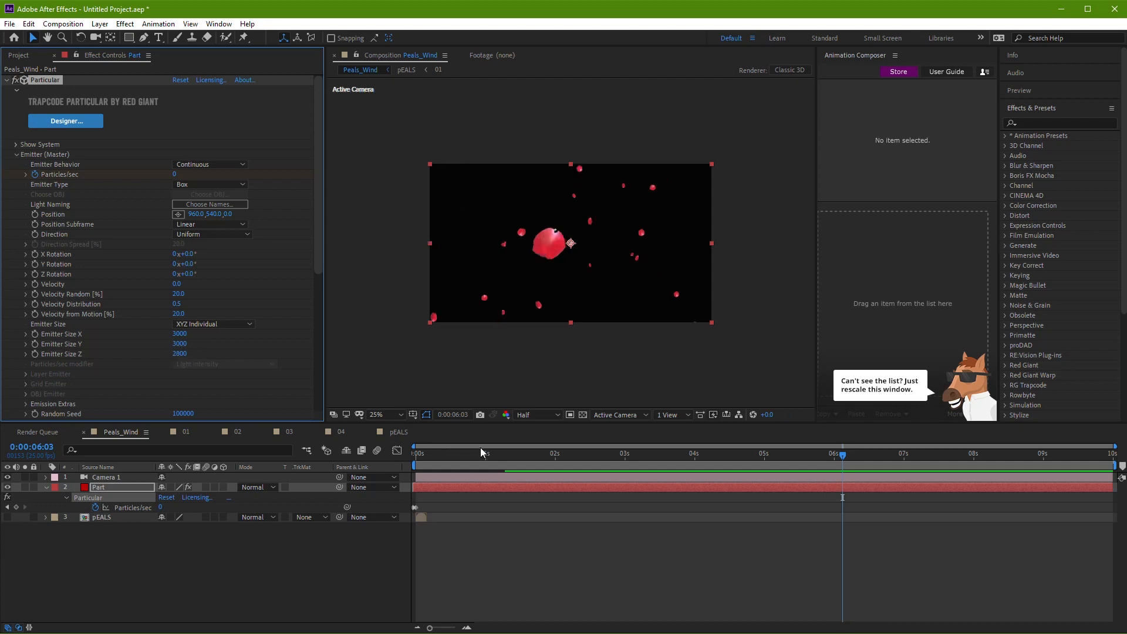
pyautogui.moveTo(473, 447); pyautogui.dragTo(555, 474)
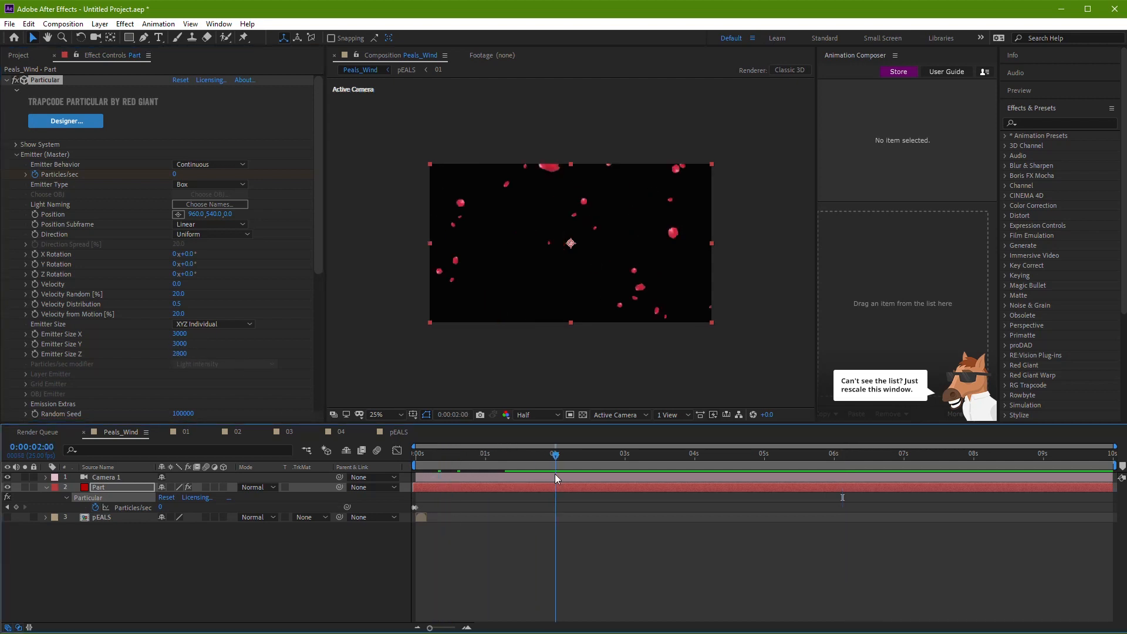
# Expand the Turbulence Field settings under Particular's Air physics and collapse the Emitter group
pyautogui.scroll(-6, 127, 361)
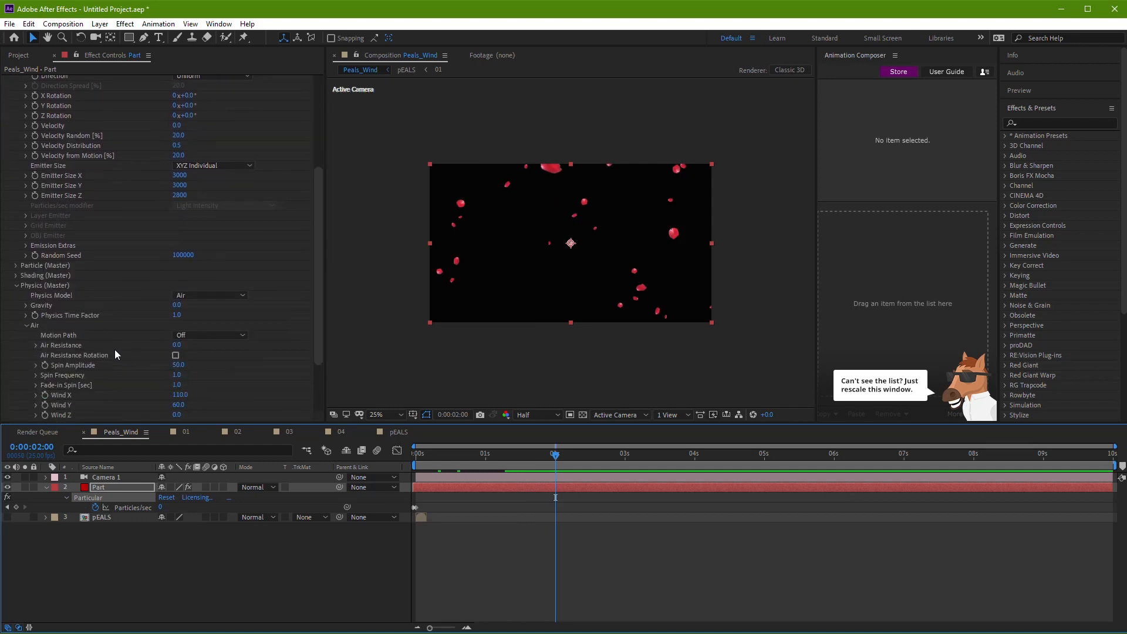
pyautogui.scroll(-2, 150, 333)
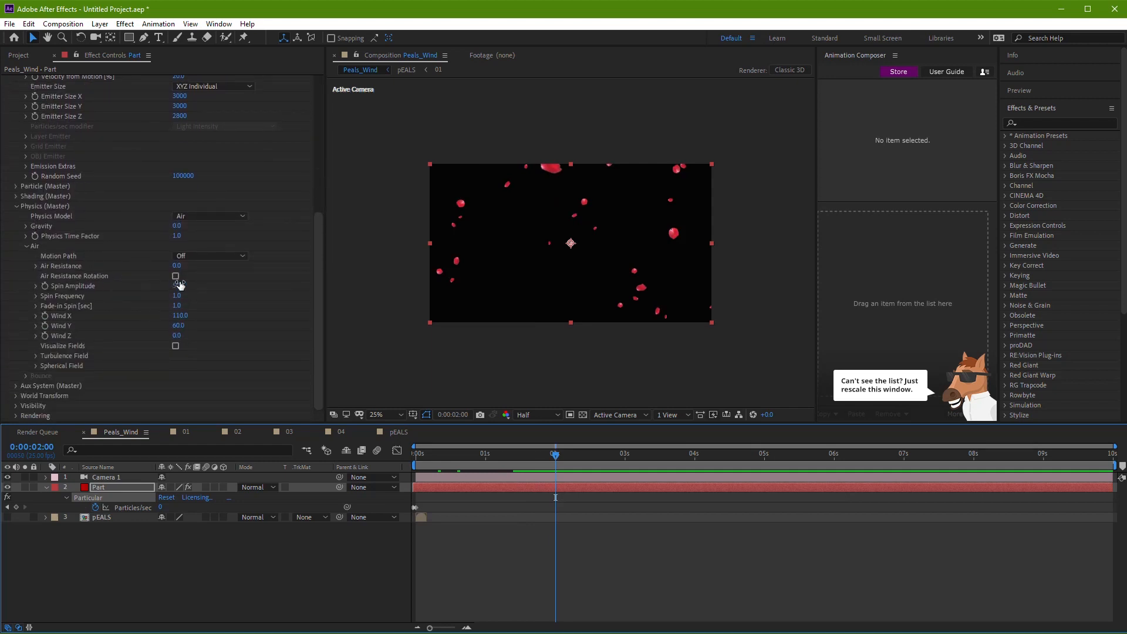
pyautogui.click(35, 356)
pyautogui.scroll(-3, 47, 355)
pyautogui.scroll(9, 104, 270)
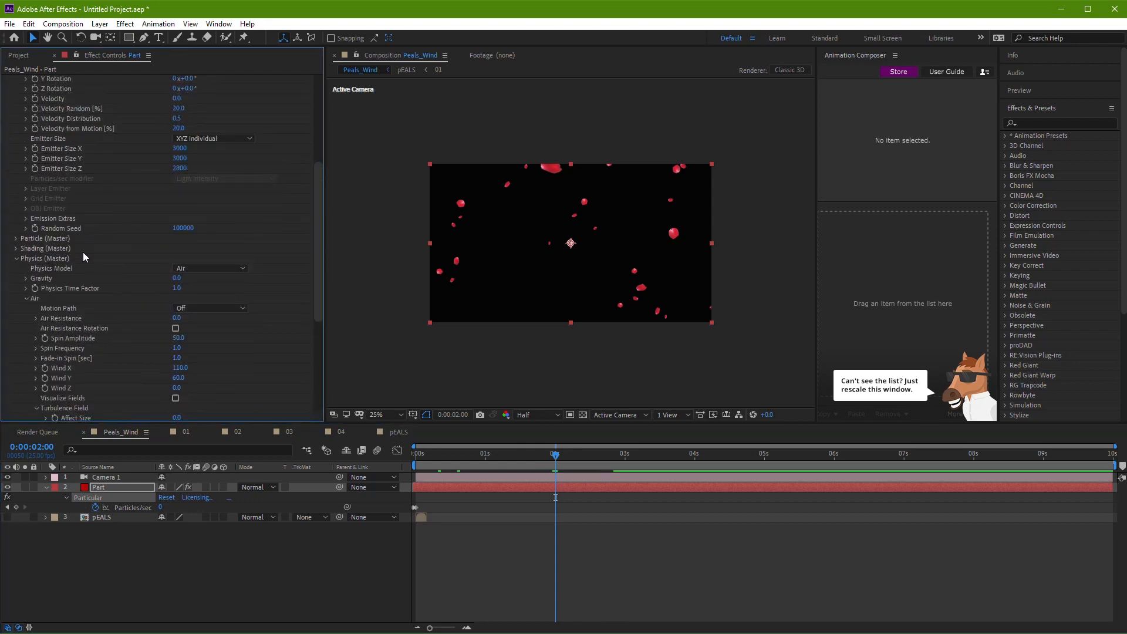
pyautogui.click(16, 127)
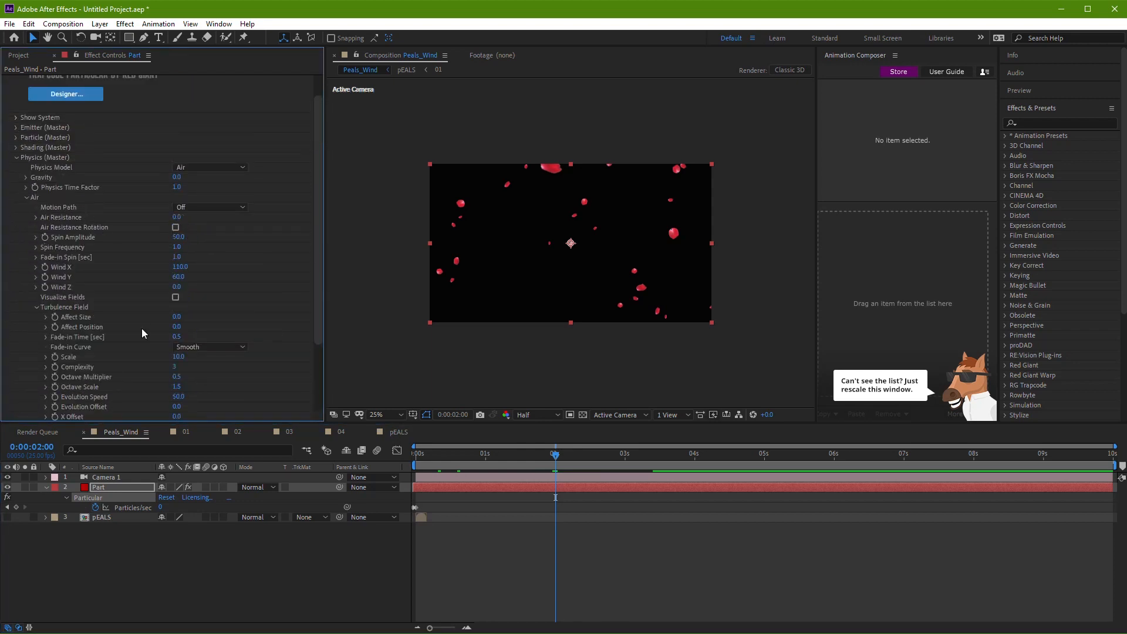
pyautogui.scroll(-3, 129, 346)
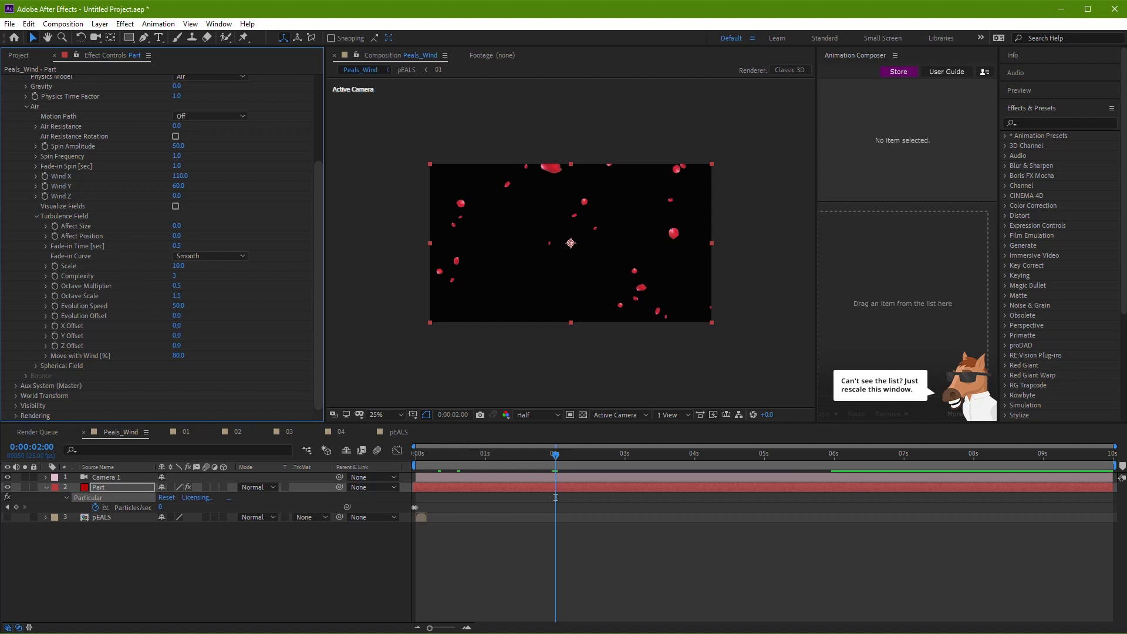
# Set the Turbulence Field's Affect Position to 27 and preview the petal motion
pyautogui.hotkey('alt', 'Tab')
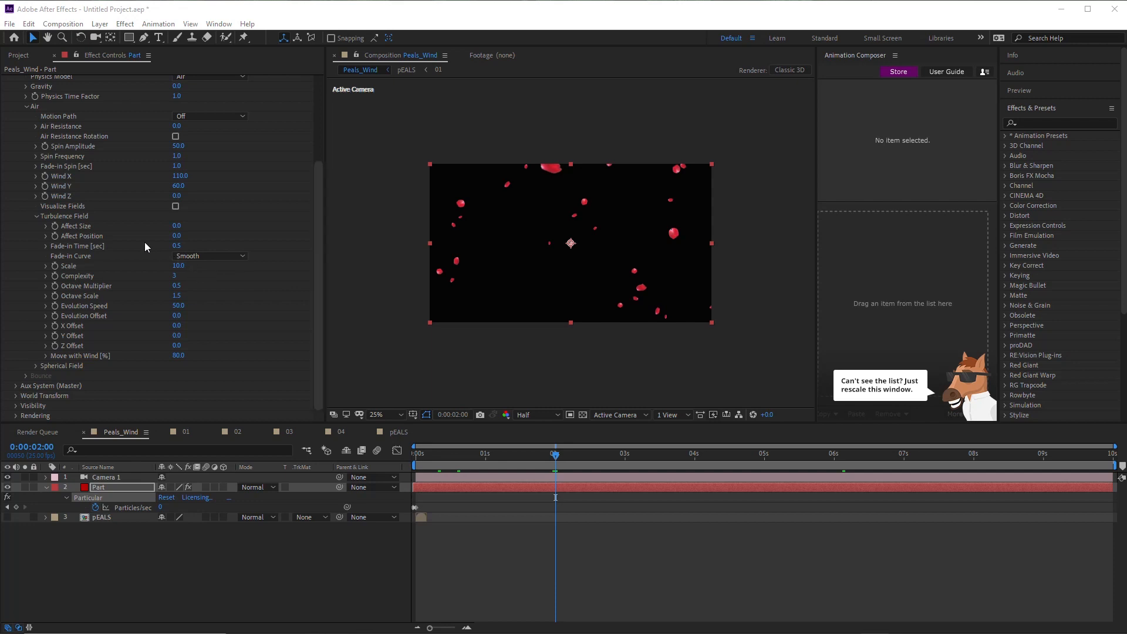
pyautogui.click(176, 237)
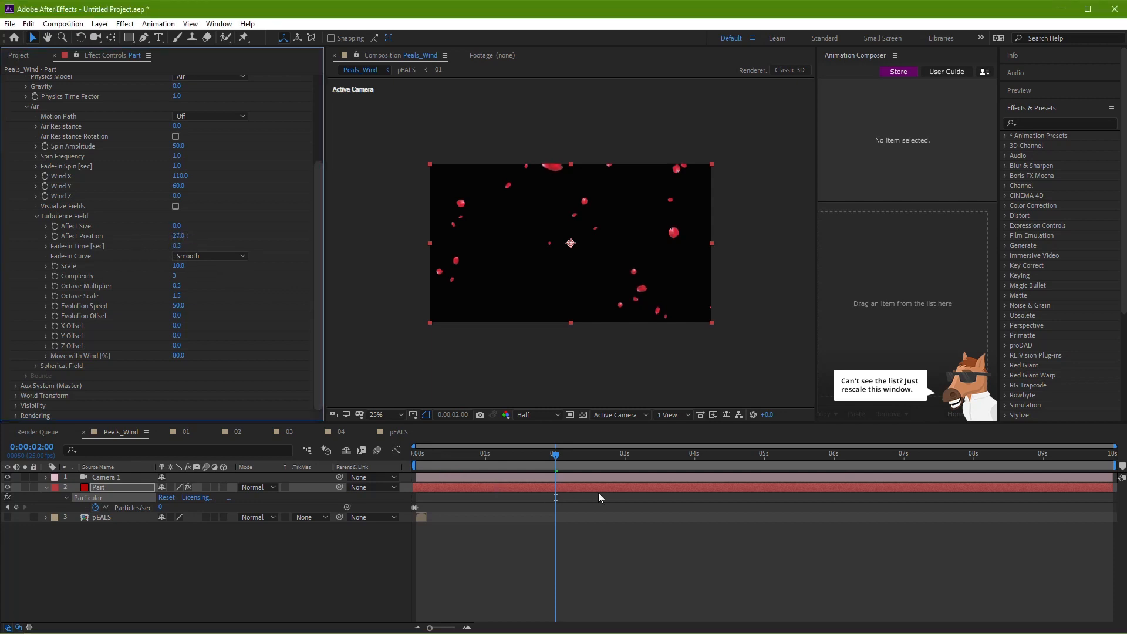
pyautogui.press('space')
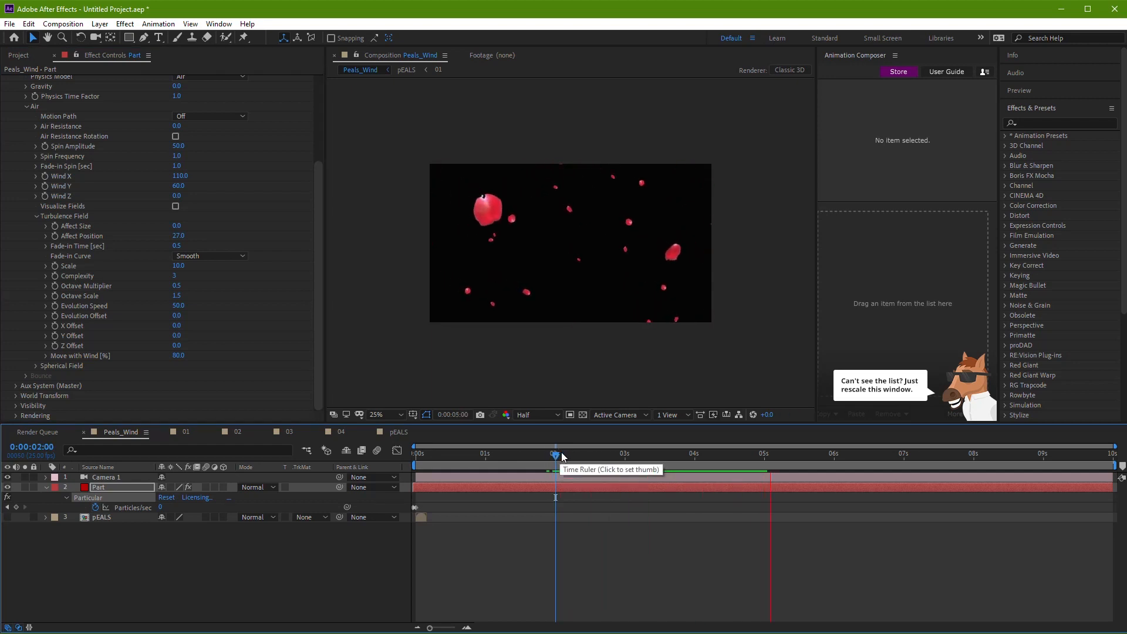
# Set the Turbulence Field's Affect Position to 50 and play the petal animation
pyautogui.moveTo(185, 241); pyautogui.dragTo(182, 240)
pyautogui.click(183, 236)
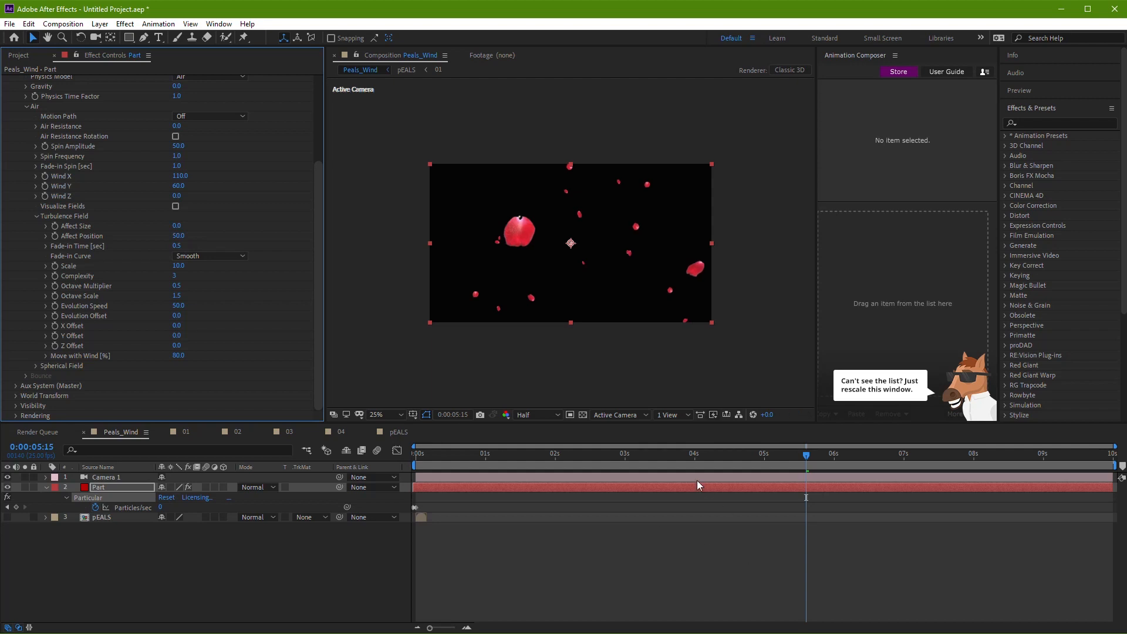
pyautogui.moveTo(641, 456); pyautogui.dragTo(572, 459)
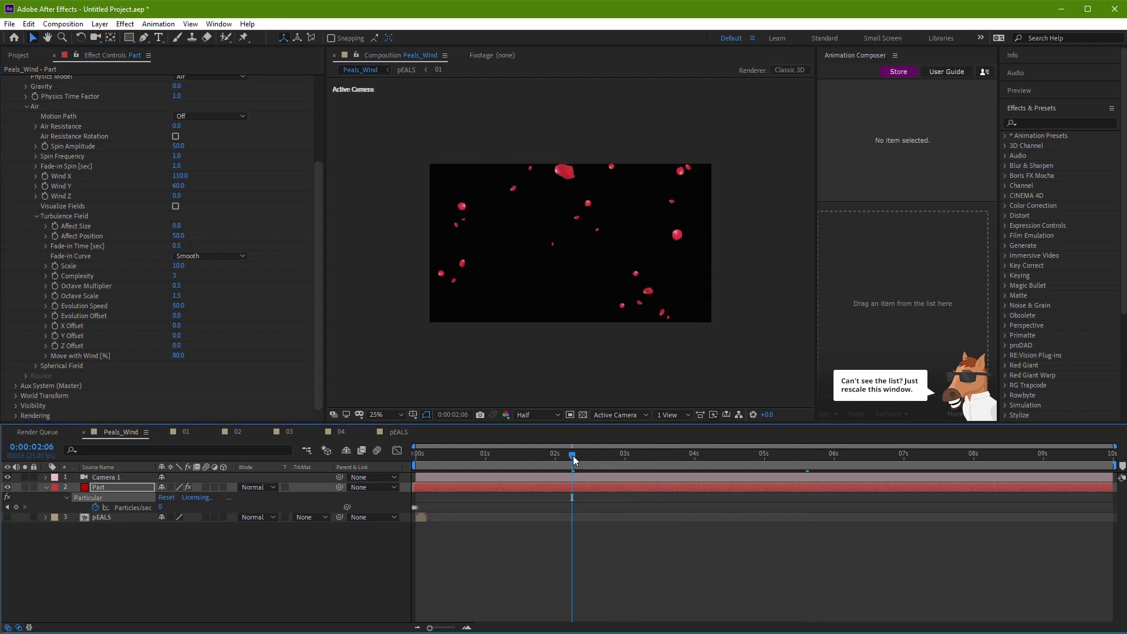
pyautogui.press('space')
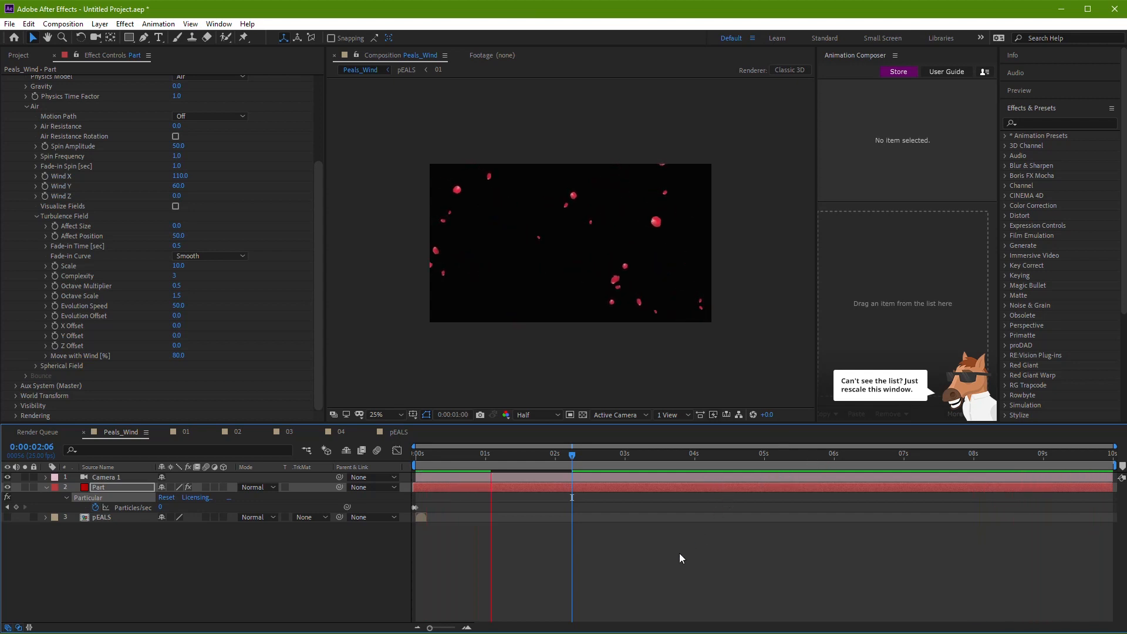
pyautogui.click(690, 542)
pyautogui.press('space')
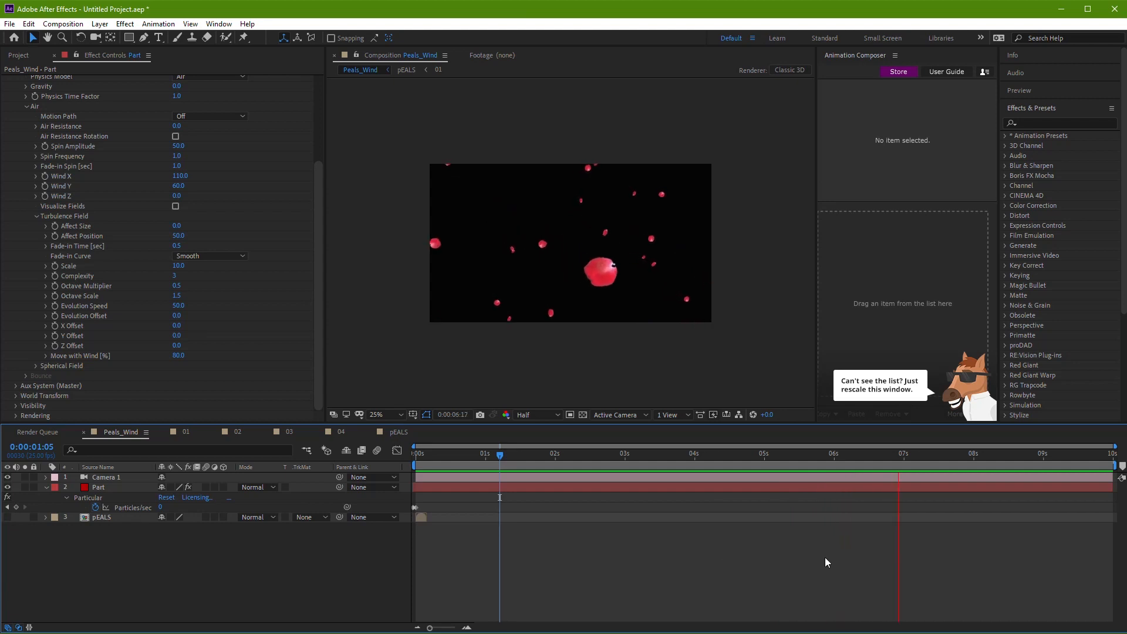
# Set Wind X to 125 and Wind Y to 90, and preview the motion in the Peals_Wind composition
pyautogui.click(959, 457)
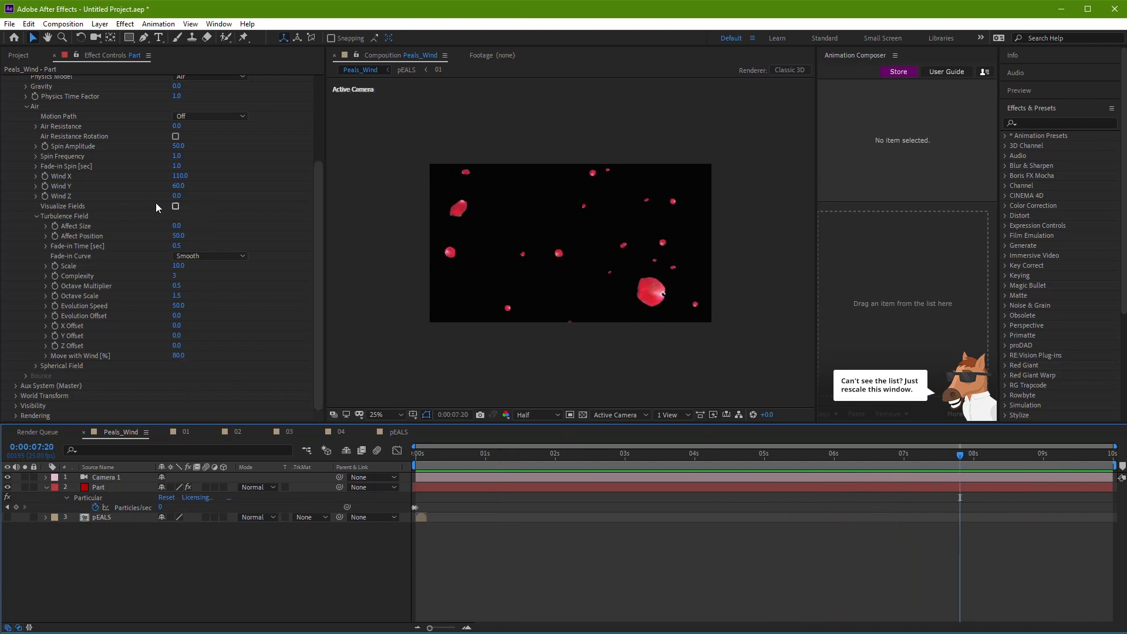
pyautogui.moveTo(180, 186); pyautogui.dragTo(198, 191)
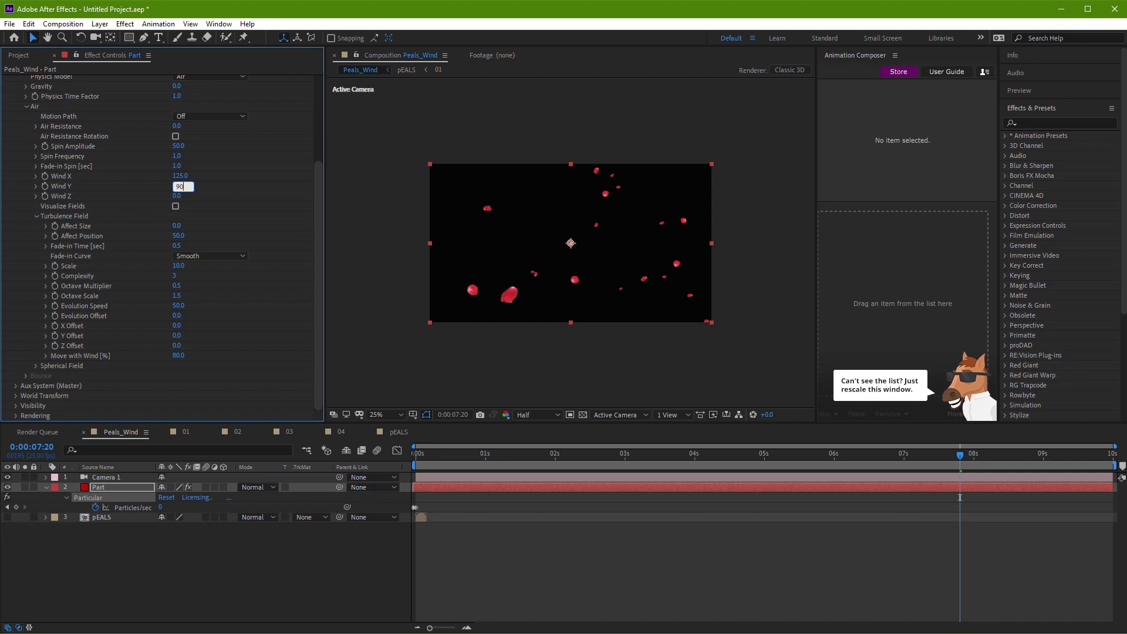
pyautogui.click(179, 176)
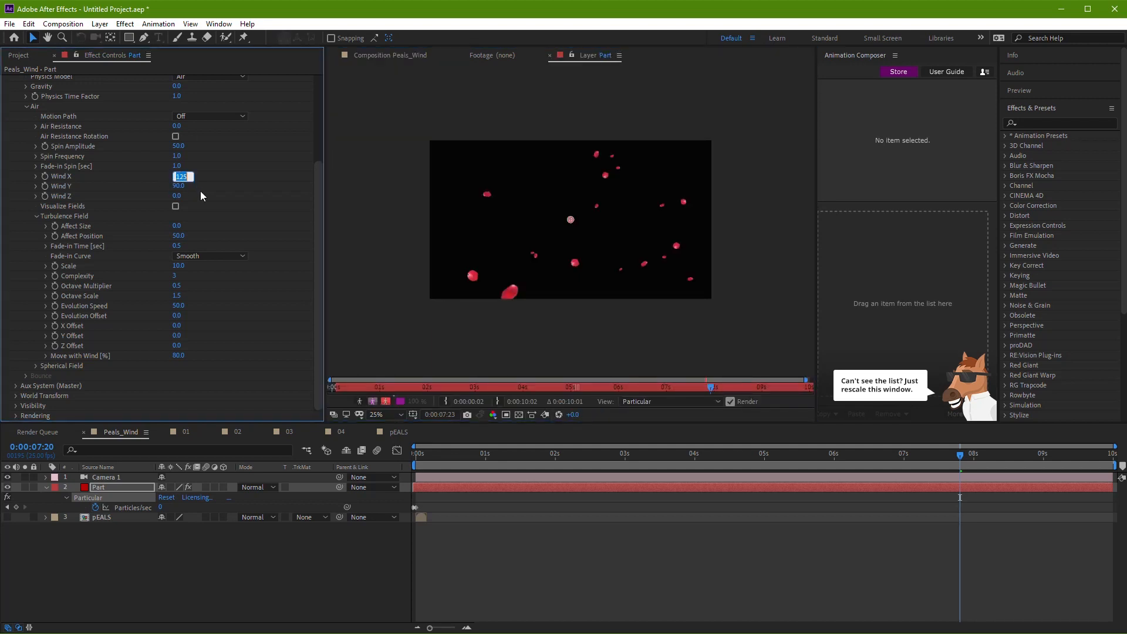
pyautogui.press('Right')
pyautogui.click(390, 54)
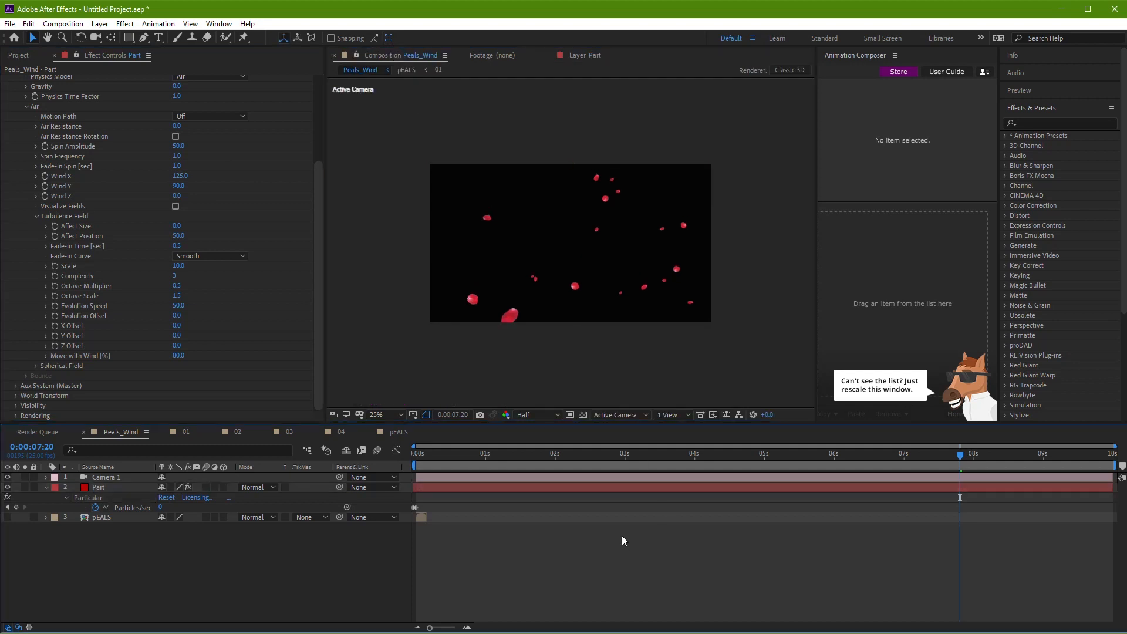
pyautogui.press('space')
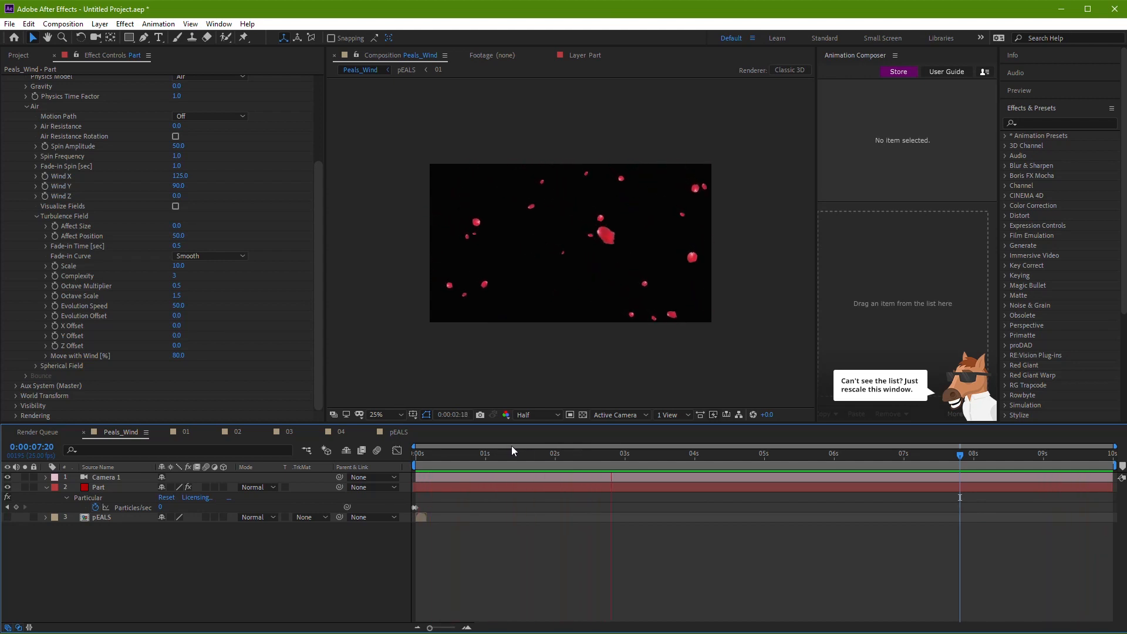
pyautogui.click(719, 461)
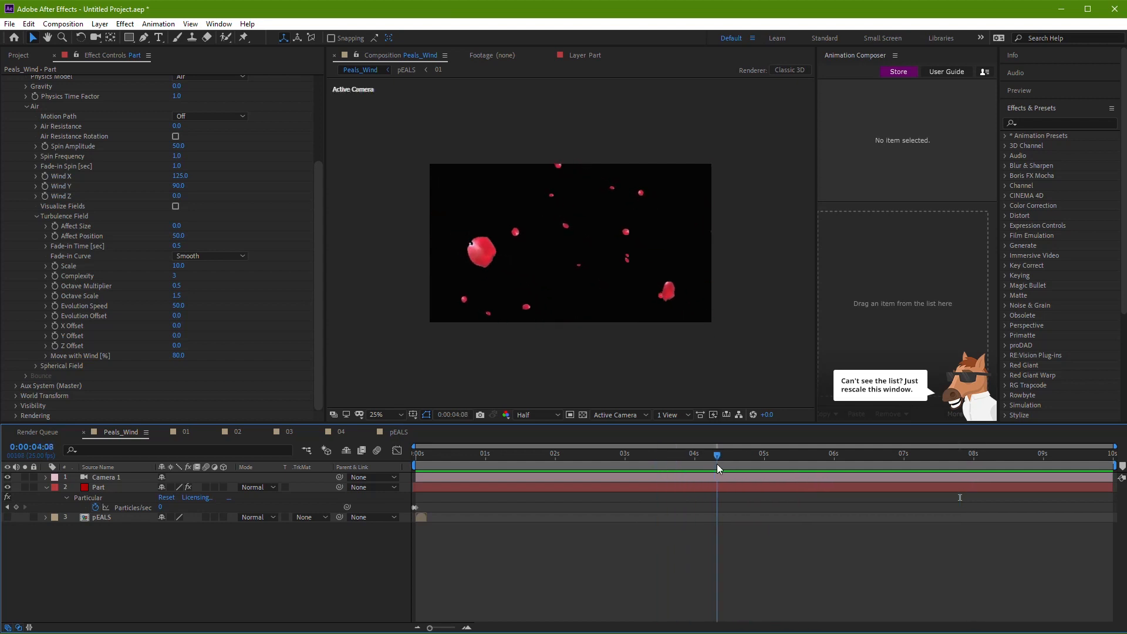
# Set the Turbulence Field's Complexity to 2 and check the petals at about 5.5 seconds
pyautogui.click(174, 276)
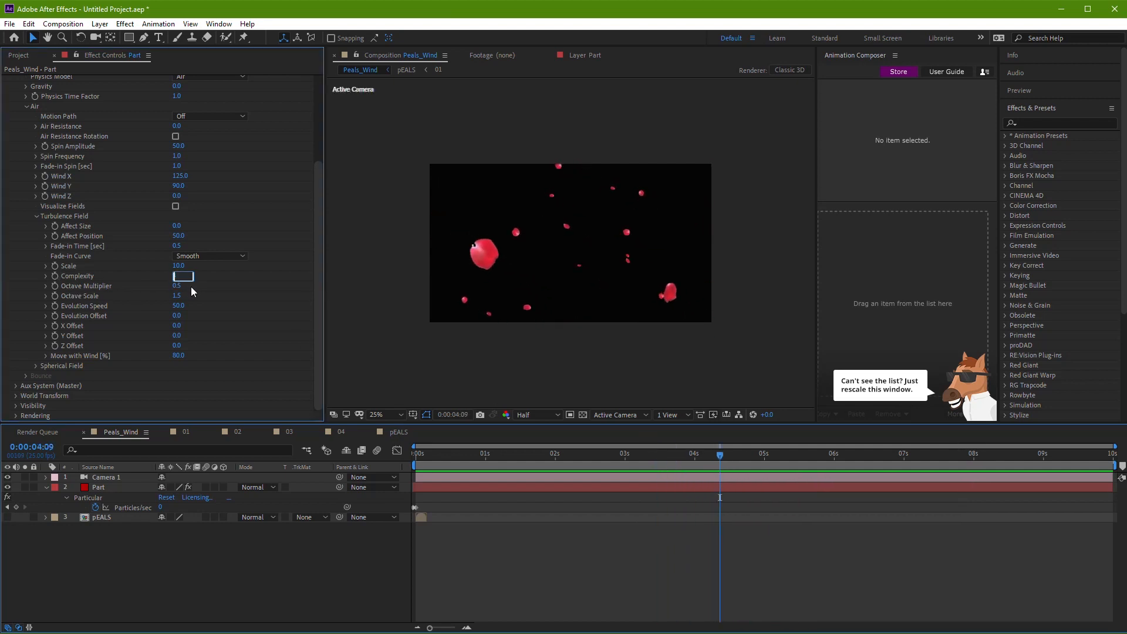
pyautogui.write('2')
pyautogui.press('Return')
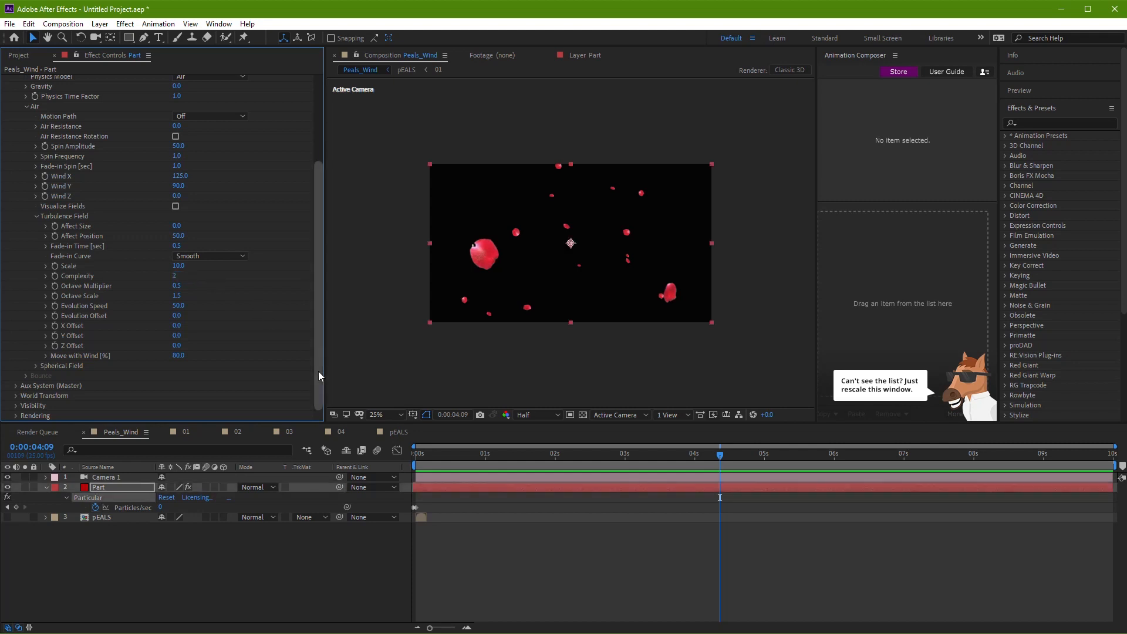
pyautogui.moveTo(759, 466); pyautogui.dragTo(795, 470)
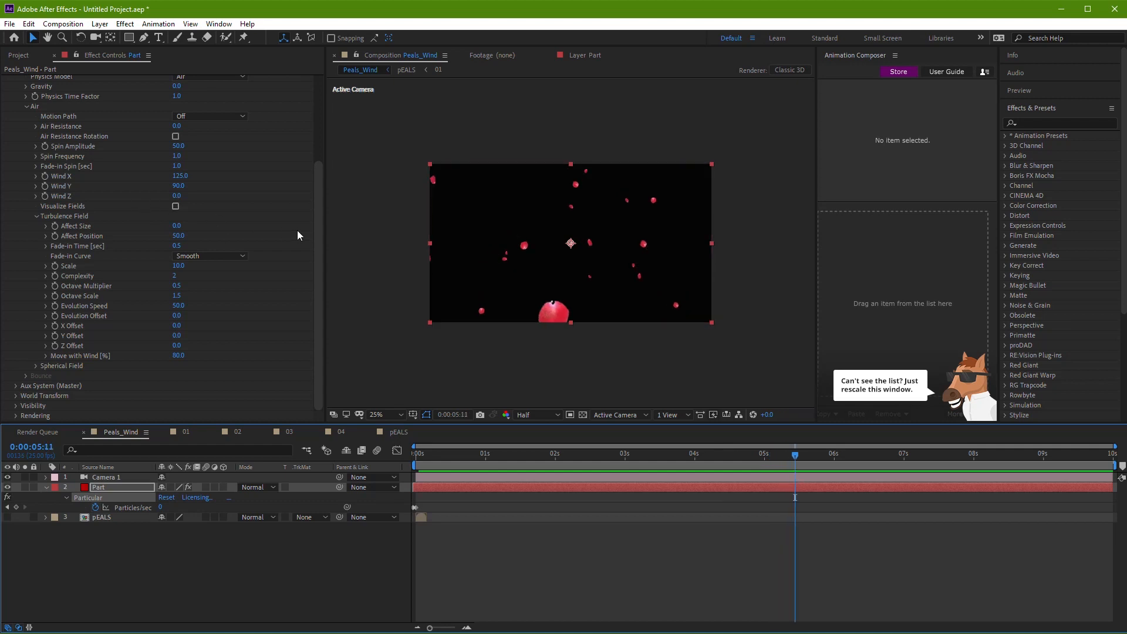
# Collapse Particular's Air and Physics groups and review the Particle settings
pyautogui.moveTo(318, 217); pyautogui.dragTo(315, 173)
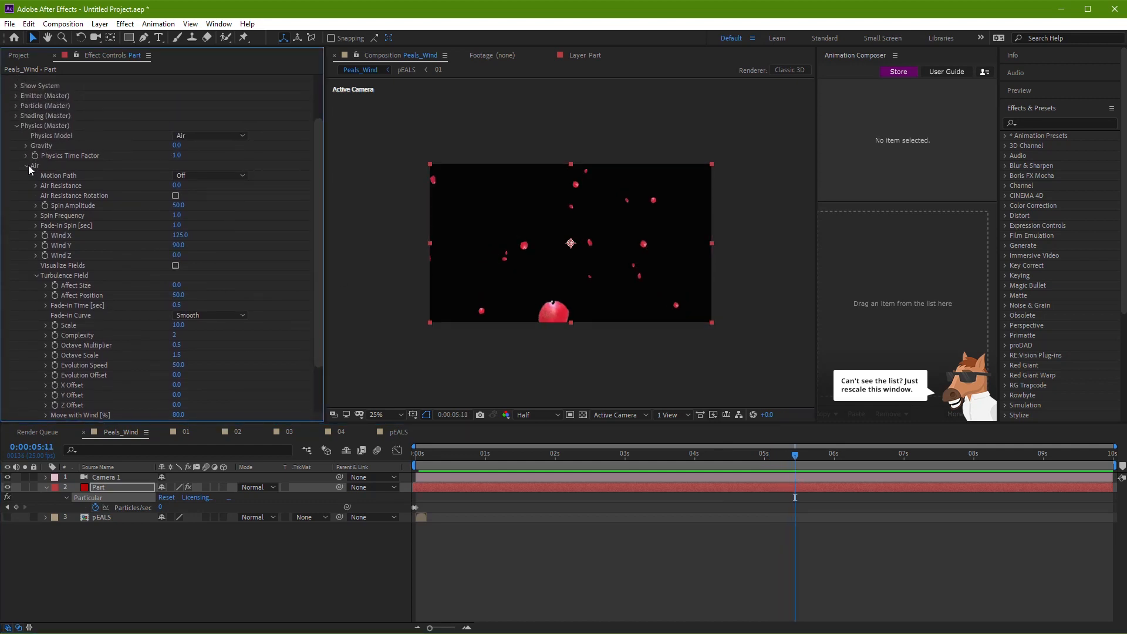
pyautogui.click(27, 165)
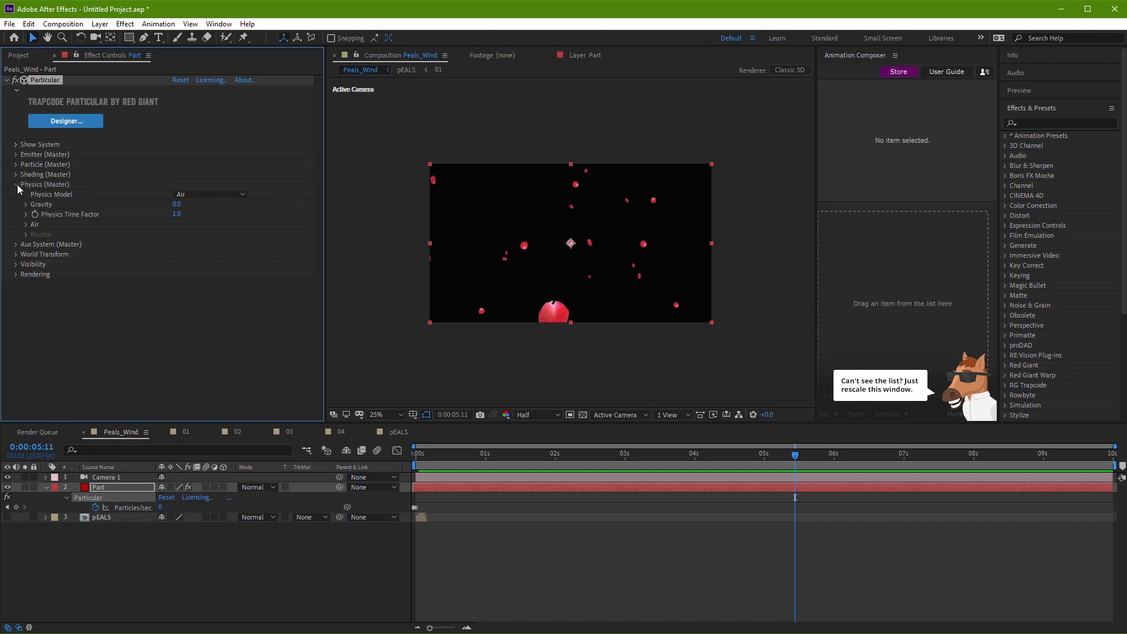
pyautogui.click(16, 185)
pyautogui.click(14, 166)
pyautogui.scroll(-3, 13, 167)
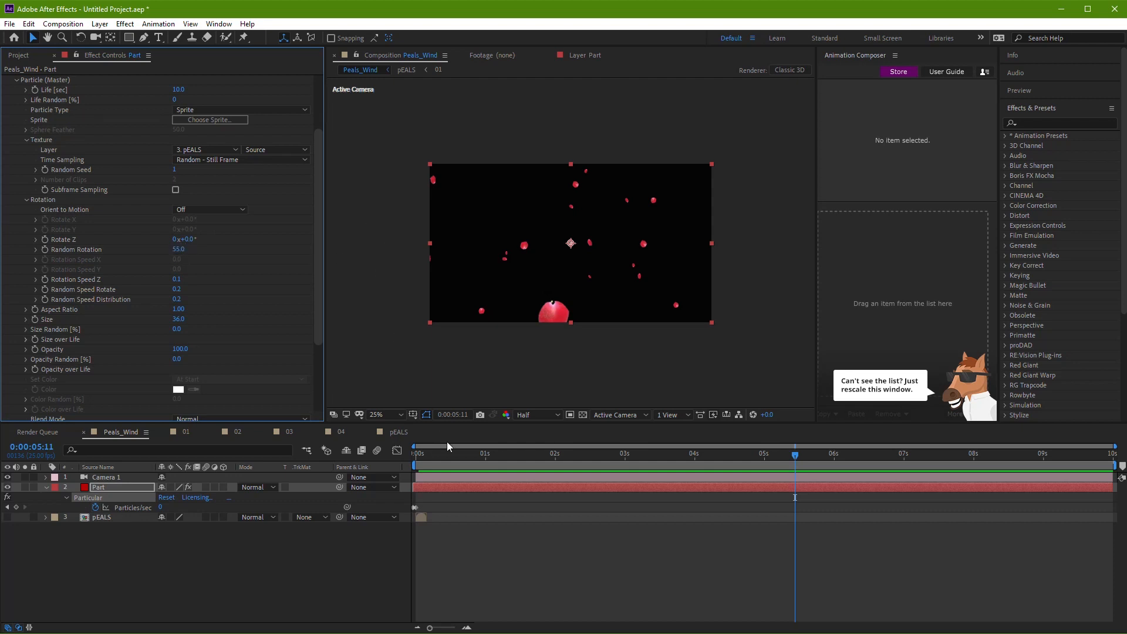
# Play the petal animation and stop with the playhead at about 5 seconds
pyautogui.click(656, 538)
pyautogui.press('space')
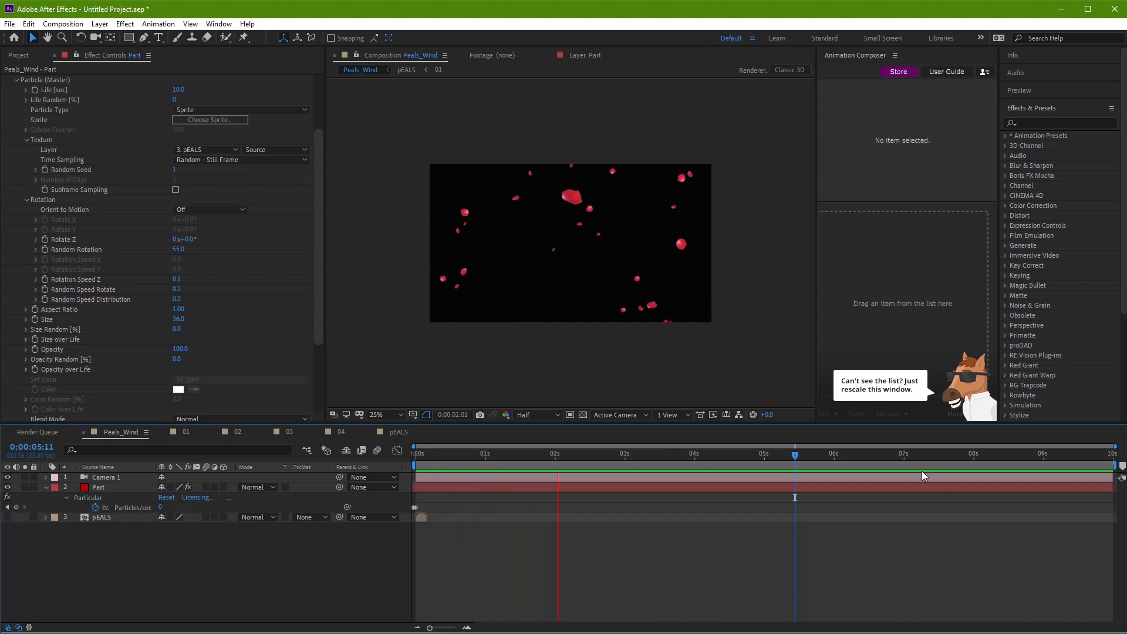
pyautogui.click(767, 455)
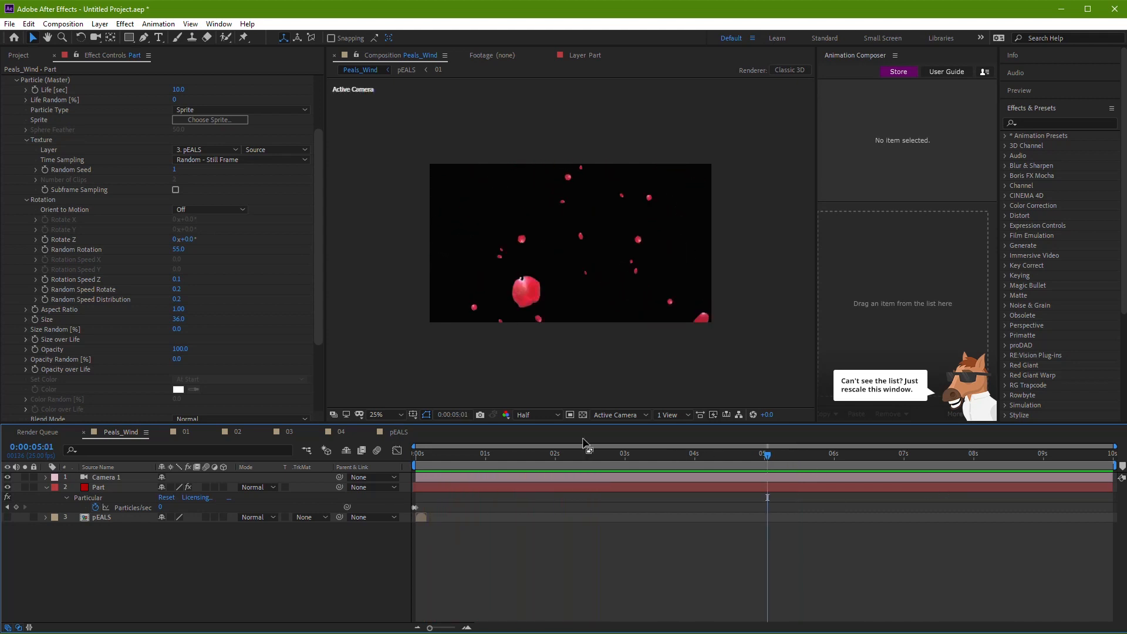
# Turn on Depth of Field in Camera 1's Camera Options and check the petals at about 4 seconds
pyautogui.click(45, 477)
pyautogui.click(57, 488)
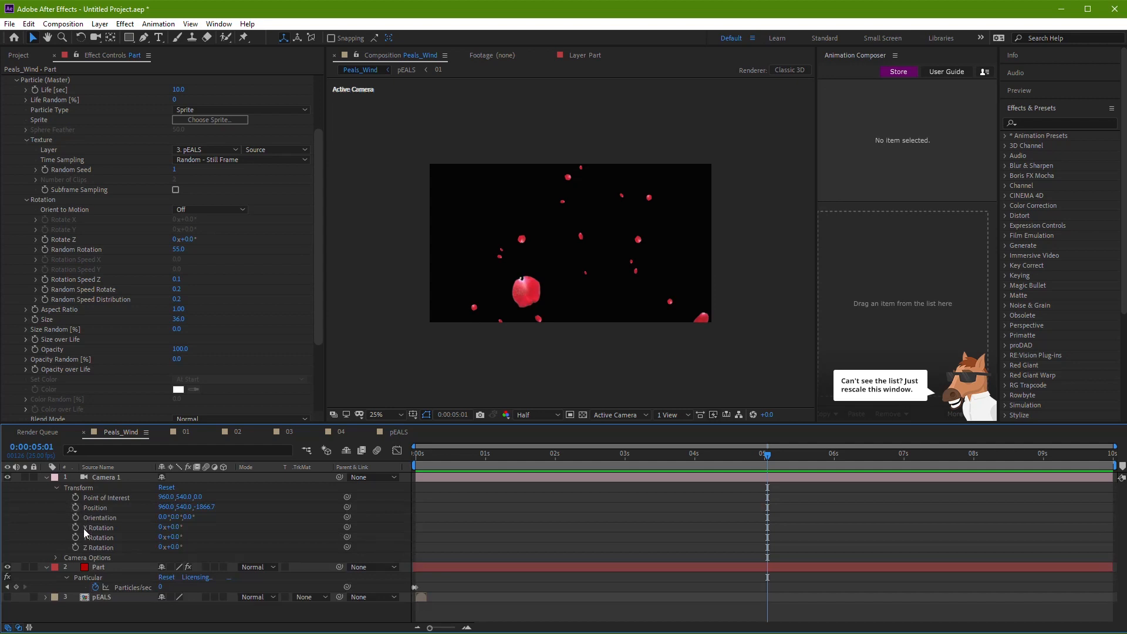
pyautogui.click(56, 558)
pyautogui.scroll(-3, 176, 558)
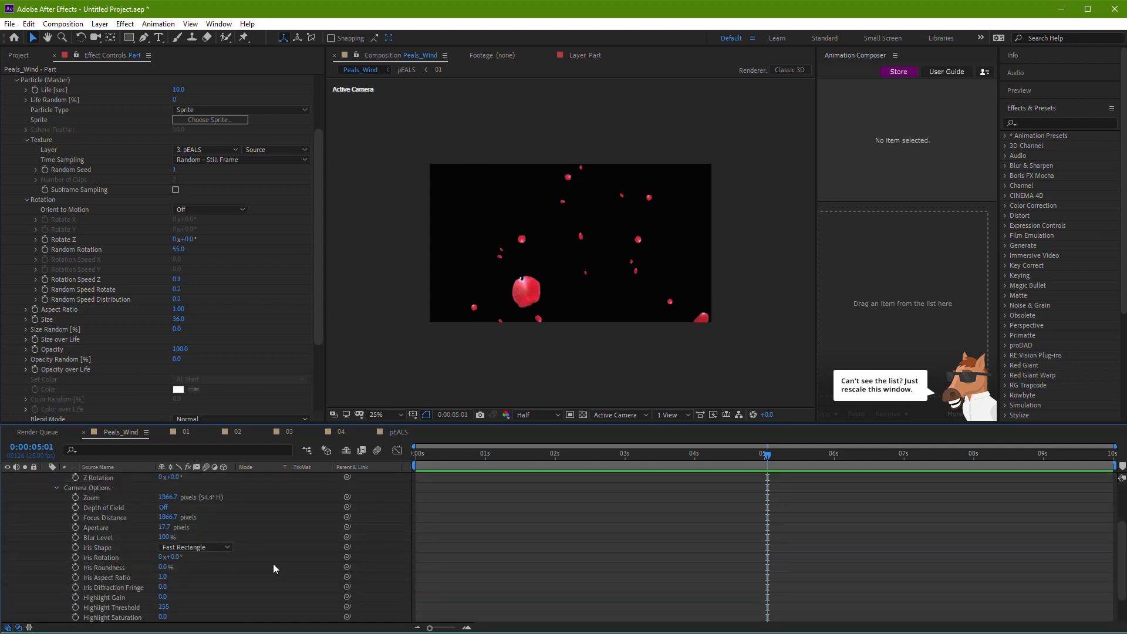
pyautogui.click(164, 509)
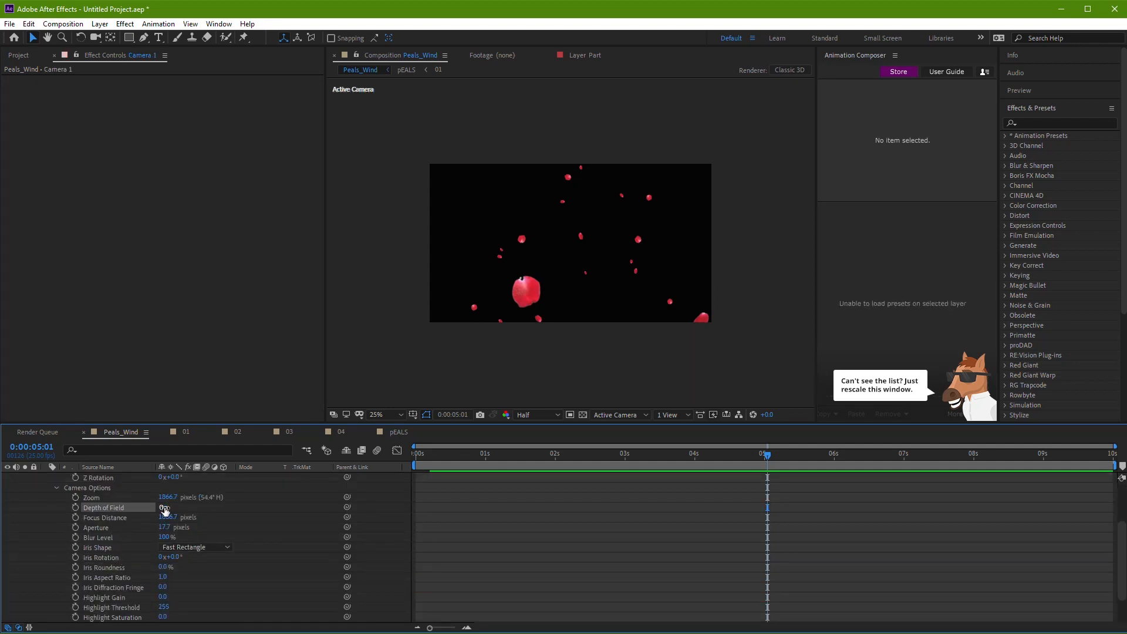
pyautogui.scroll(2, 617, 324)
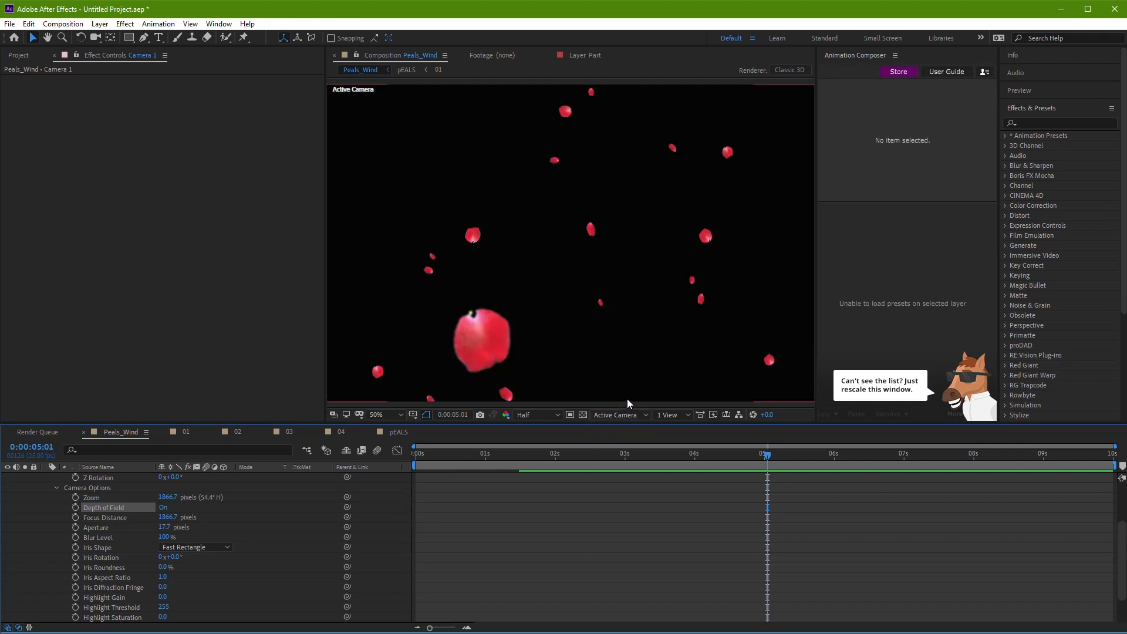
pyautogui.scroll(-2, 637, 337)
pyautogui.moveTo(480, 461); pyautogui.dragTo(605, 476)
pyautogui.moveTo(675, 488); pyautogui.dragTo(689, 487)
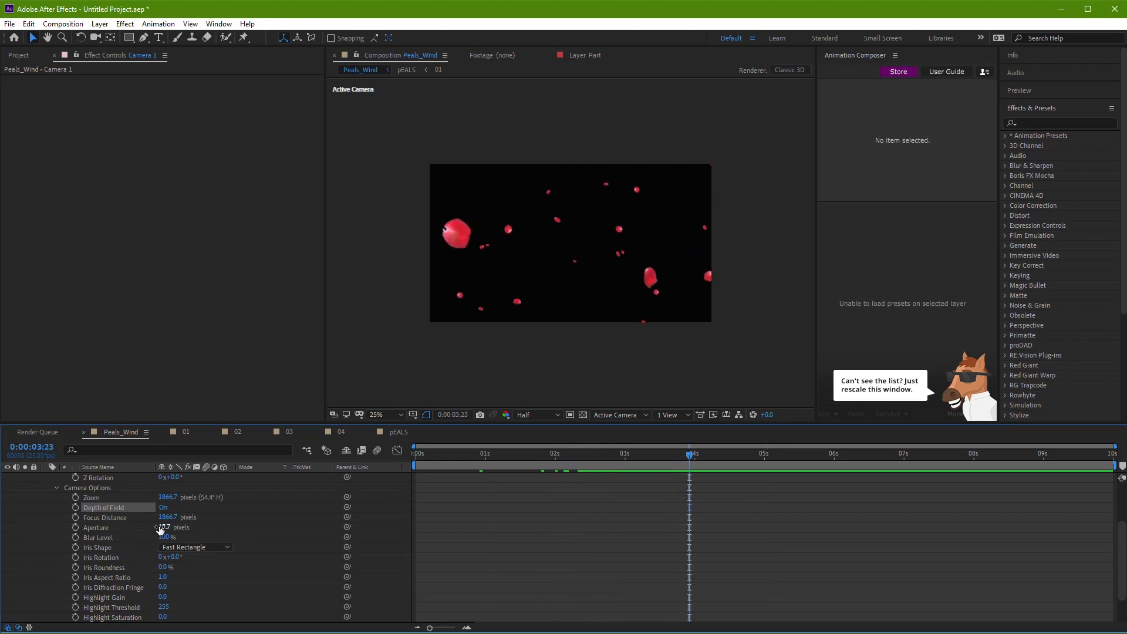
# Try a camera Focus Distance of 150 pixels with the Aperture raised to about 698.7 pixels
pyautogui.moveTo(169, 518); pyautogui.dragTo(64, 527)
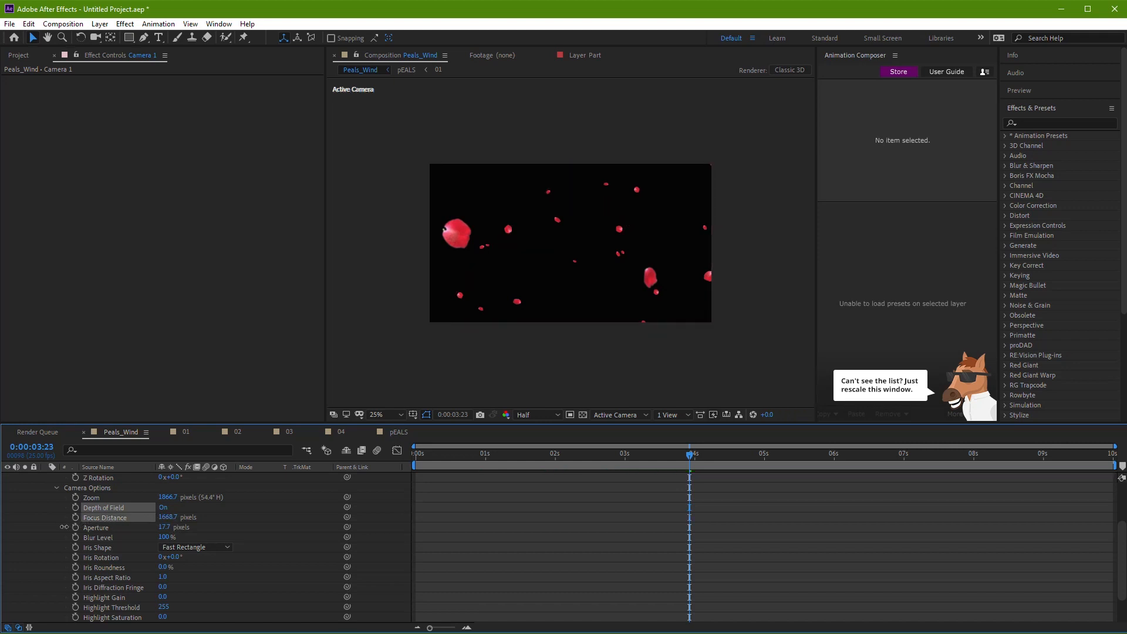
pyautogui.moveTo(166, 527); pyautogui.dragTo(179, 527)
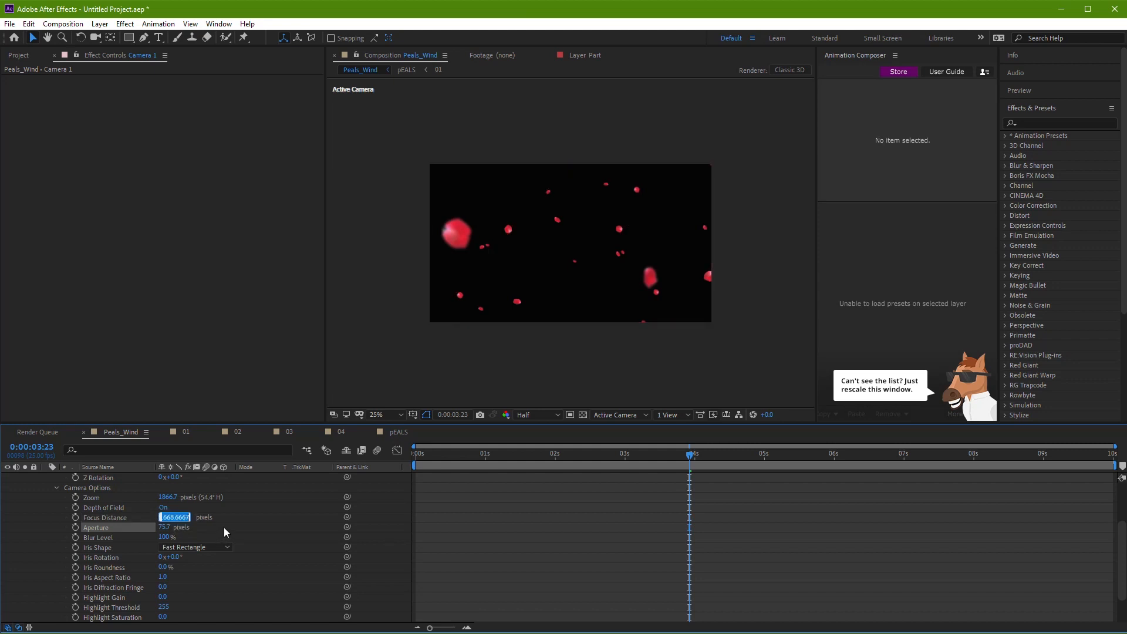
pyautogui.write('150')
pyautogui.press('Return')
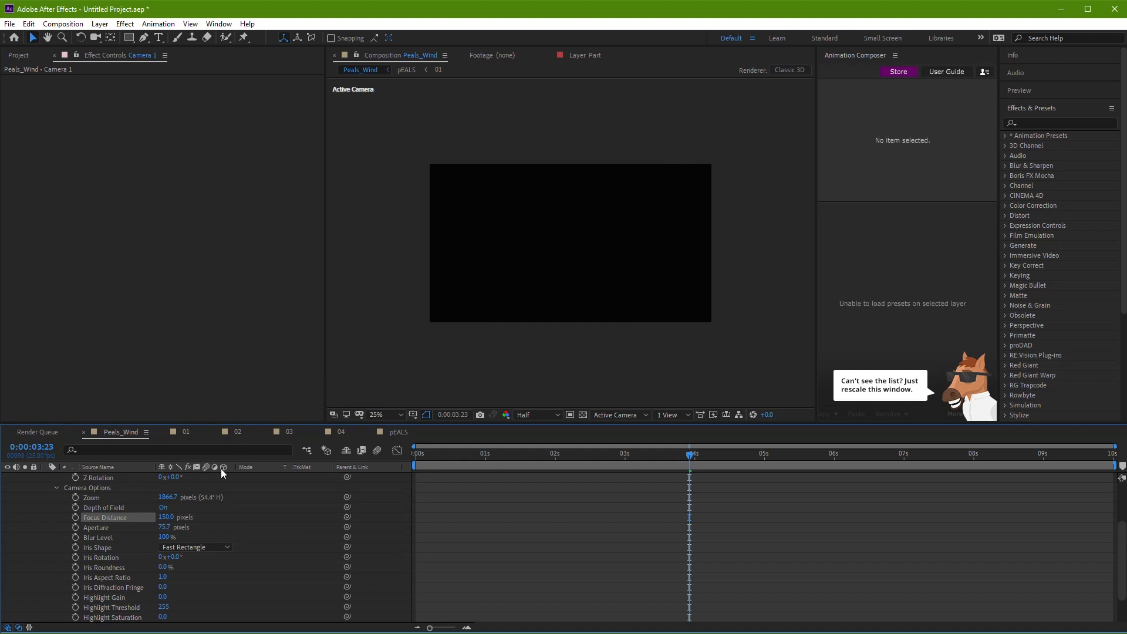
pyautogui.moveTo(163, 527); pyautogui.dragTo(284, 531)
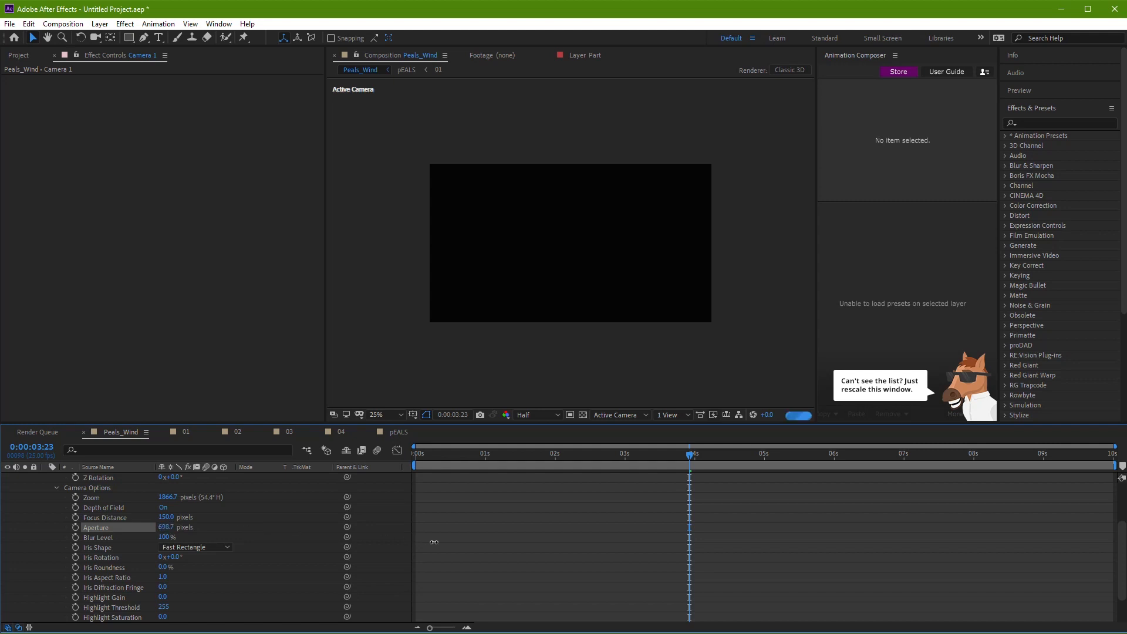
# Adjust the camera's Focus Distance to 555 pixels so the large foreground petal is in focus
pyautogui.moveTo(162, 520); pyautogui.dragTo(290, 526)
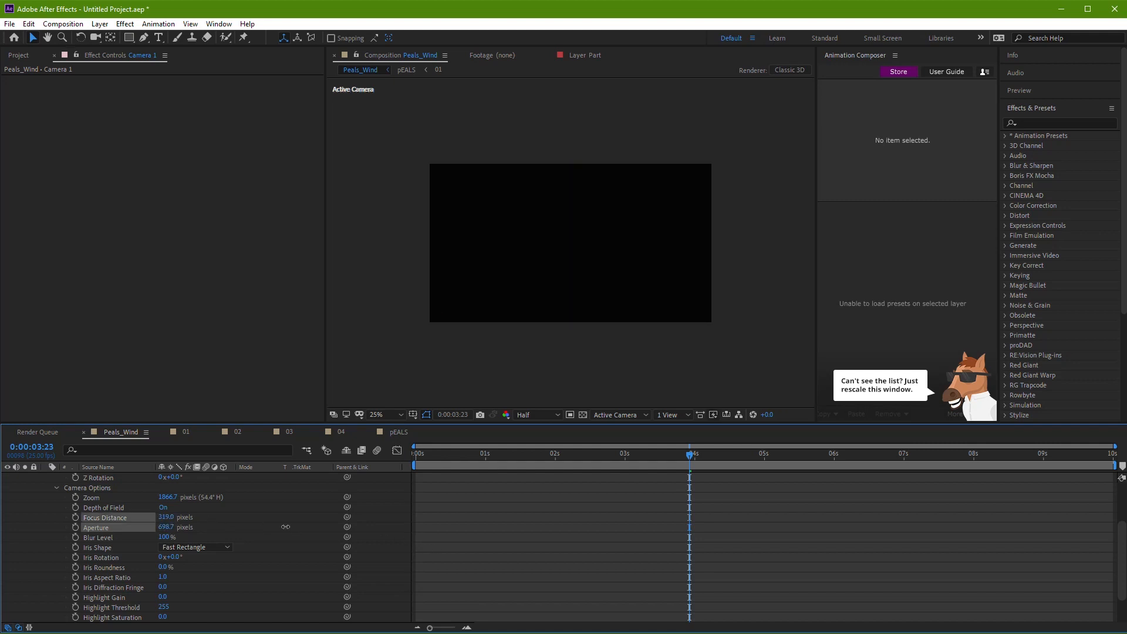
pyautogui.moveTo(402, 540); pyautogui.dragTo(403, 541)
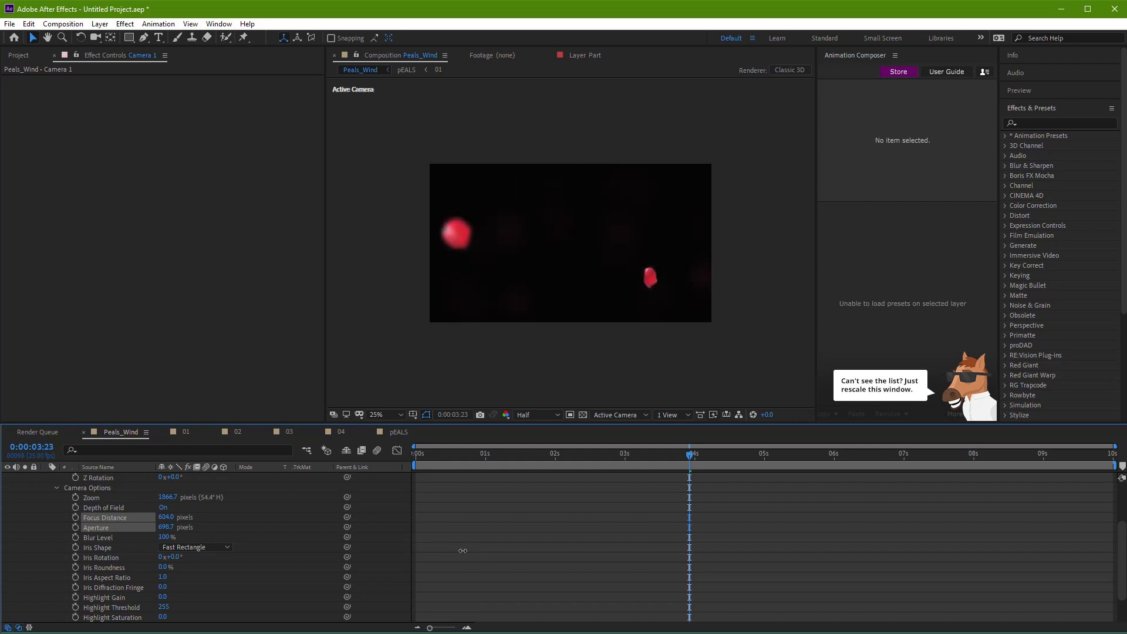
pyautogui.moveTo(460, 551); pyautogui.dragTo(447, 552)
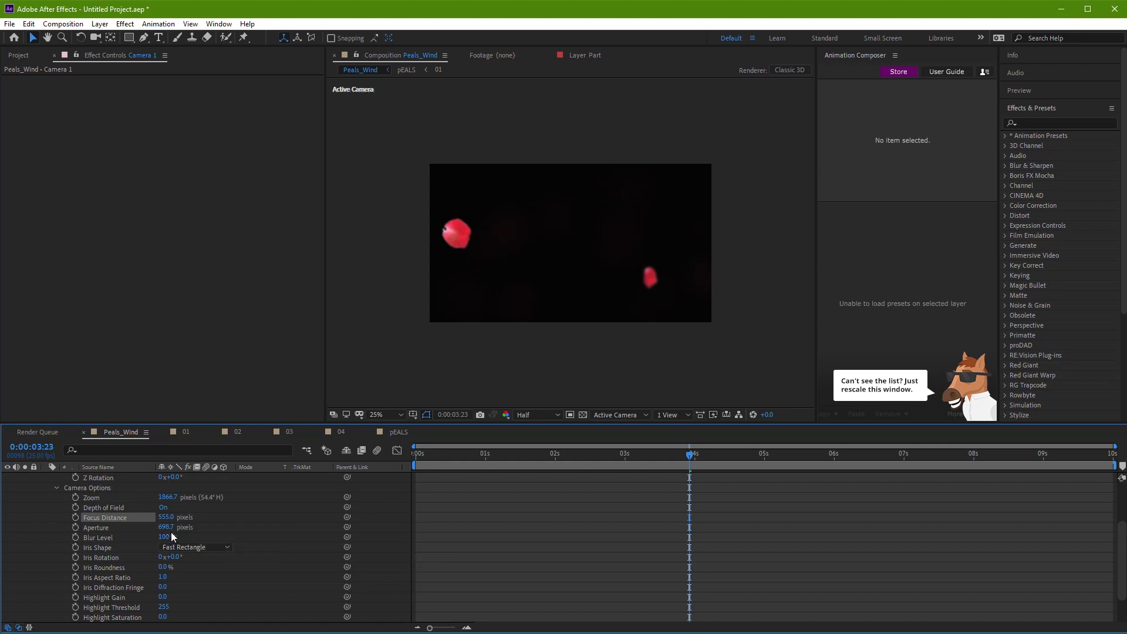
# Lower the camera's Aperture to about 30.7 pixels and check the petals between about 2 and 3.5 seconds
pyautogui.moveTo(166, 527); pyautogui.dragTo(154, 527)
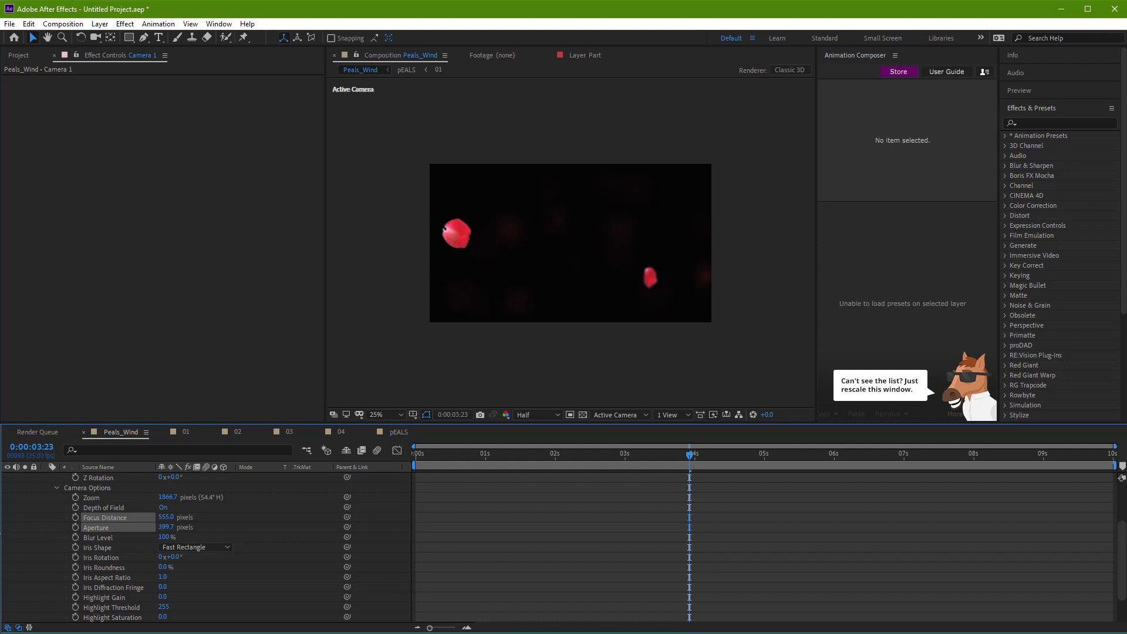
pyautogui.moveTo(0, 533); pyautogui.dragTo(1, 533)
pyautogui.moveTo(131, 530); pyautogui.dragTo(6, 540)
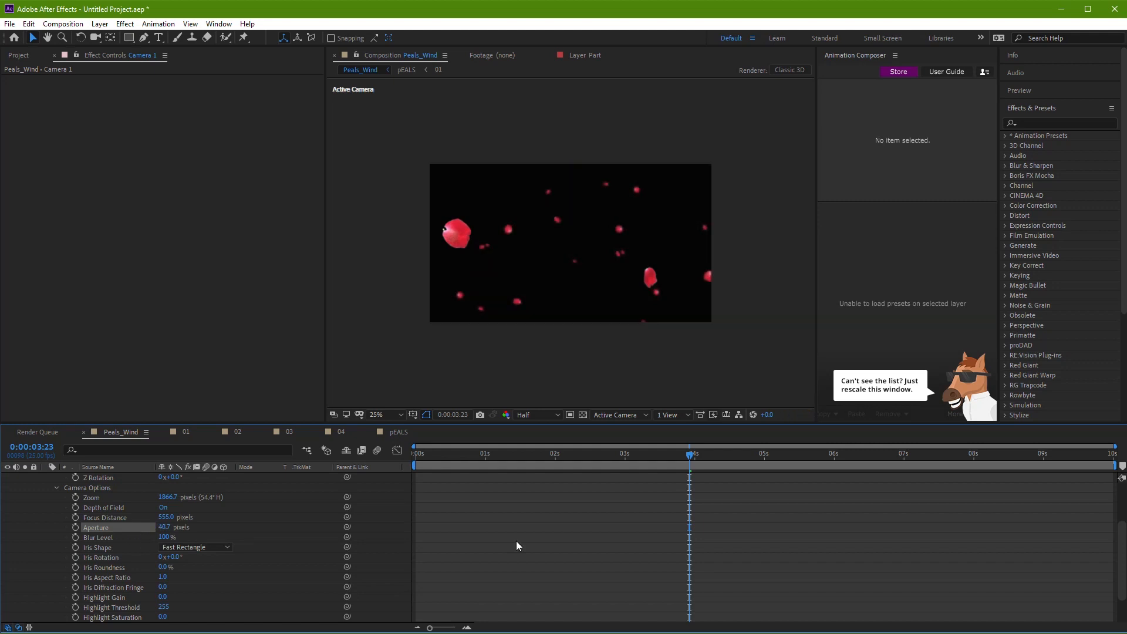
pyautogui.moveTo(679, 462); pyautogui.dragTo(539, 478)
pyautogui.hotkey('alt', ']')
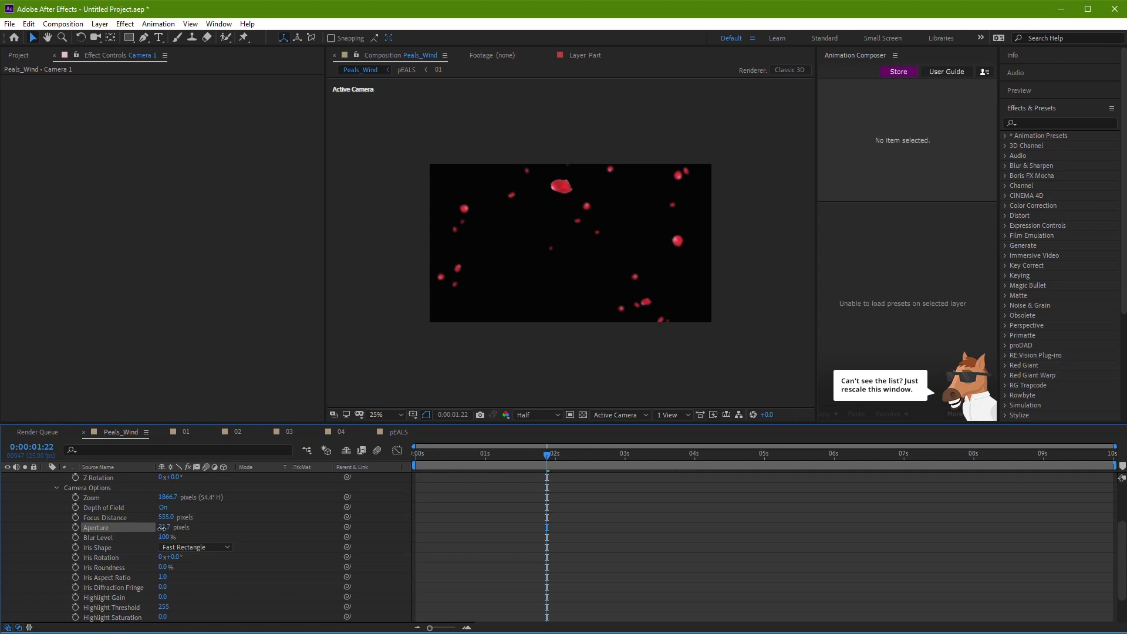
pyautogui.moveTo(546, 455); pyautogui.dragTo(656, 474)
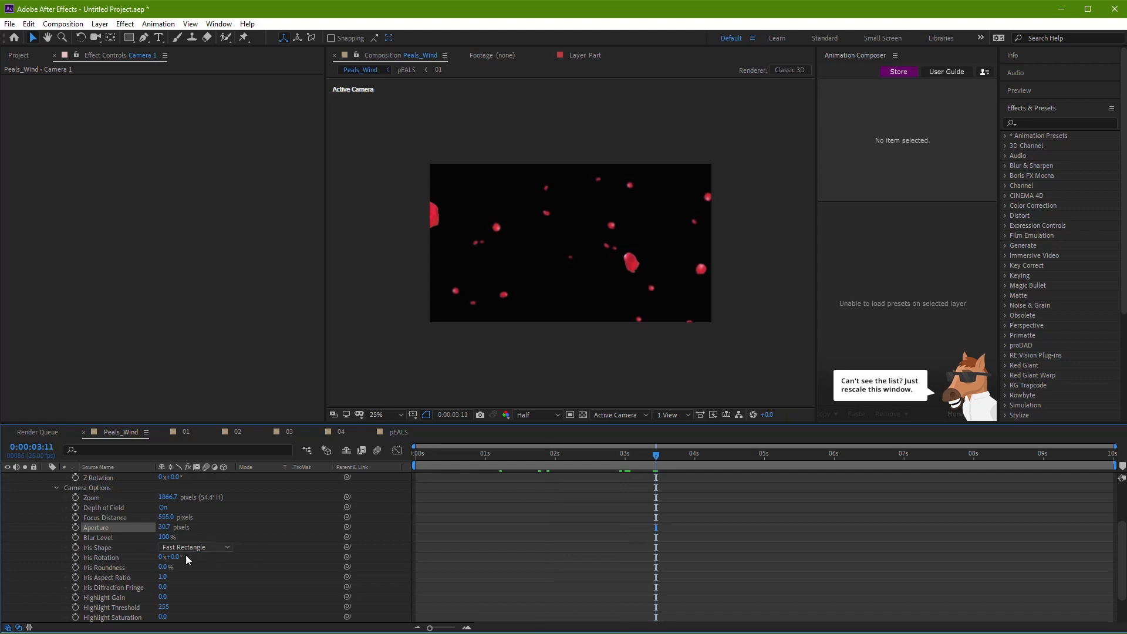
# Raise the camera's Aperture to about 57.7 pixels and preview the blurred petals from around 5.5 seconds
pyautogui.moveTo(164, 527); pyautogui.dragTo(181, 527)
pyautogui.moveTo(678, 453); pyautogui.dragTo(808, 474)
pyautogui.click(815, 507)
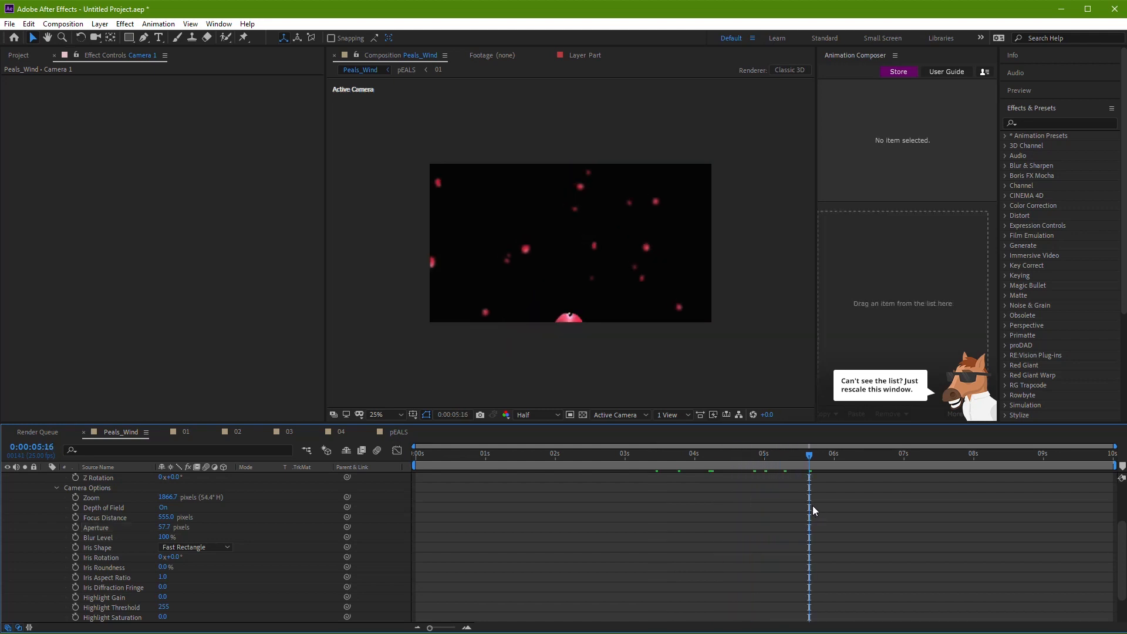
pyautogui.press('space')
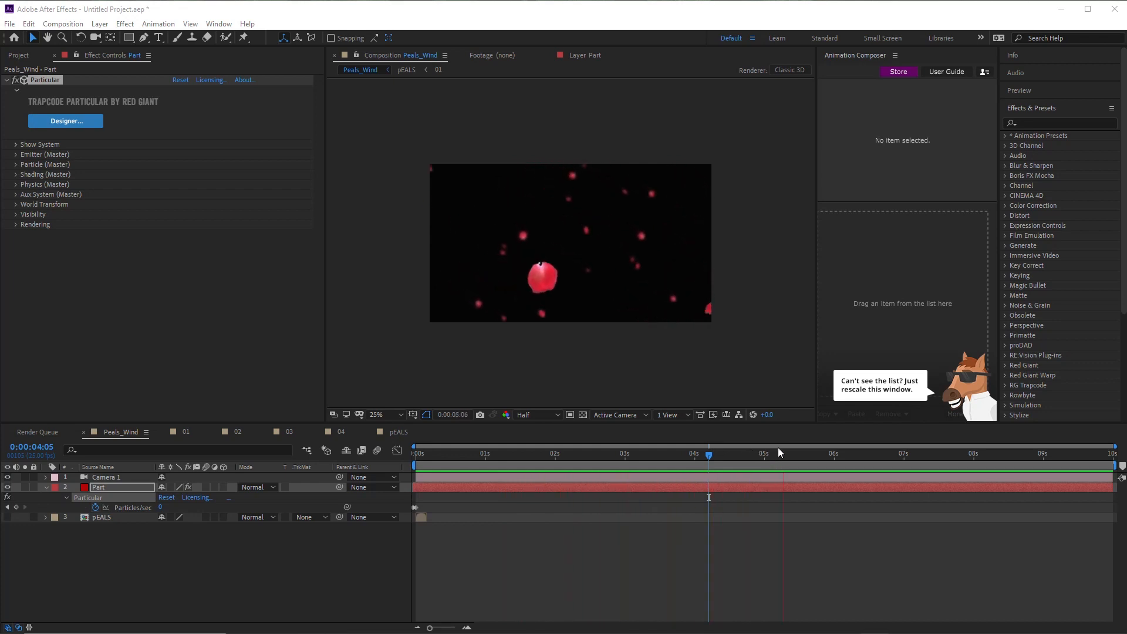
# Stop at about 3.5 seconds and set Camera 1's Aperture to 30 pixels in its Camera Options
pyautogui.click(669, 455)
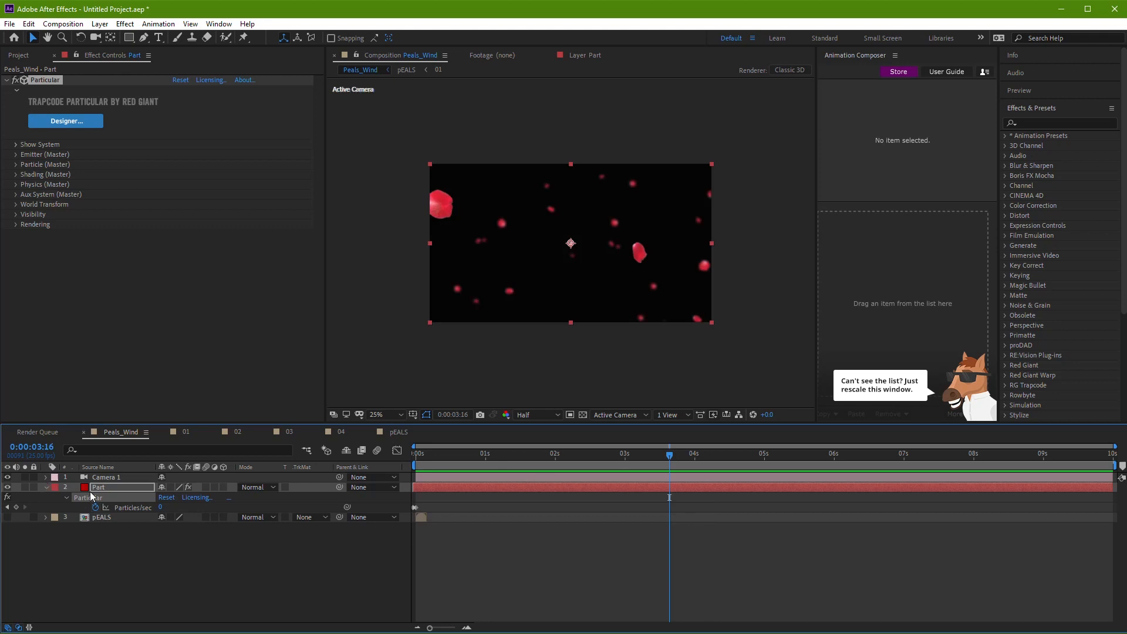
pyautogui.click(44, 487)
pyautogui.click(108, 478)
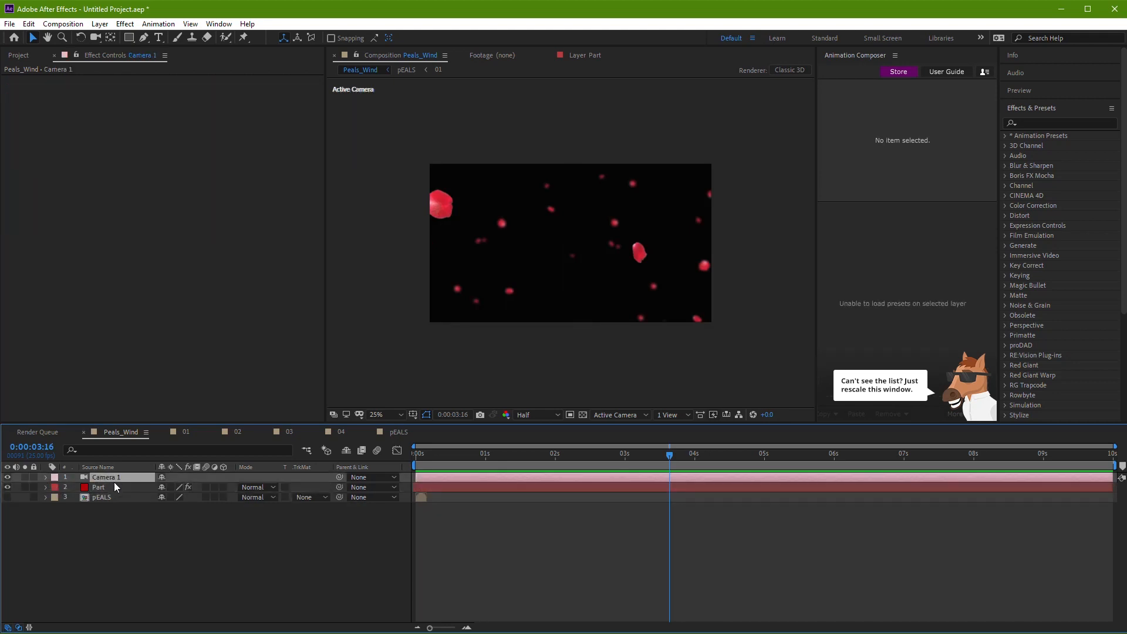
pyautogui.press('a')
pyautogui.press('a')
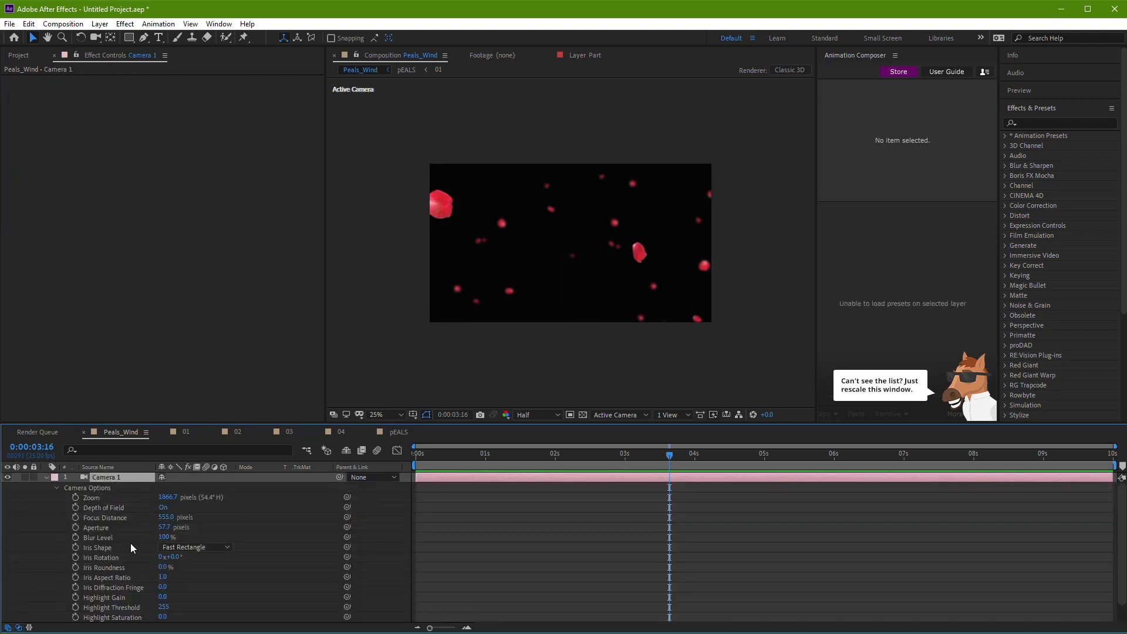
pyautogui.scroll(-1, 123, 548)
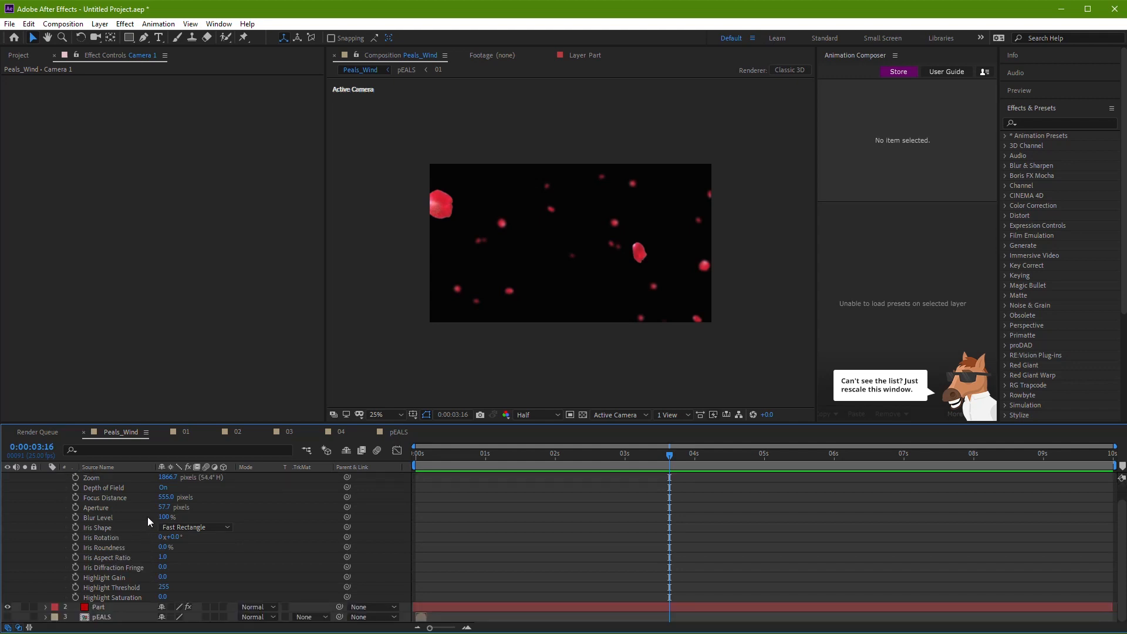
pyautogui.click(166, 507)
pyautogui.write('30')
pyautogui.press('Return')
pyautogui.scroll(1, 464, 530)
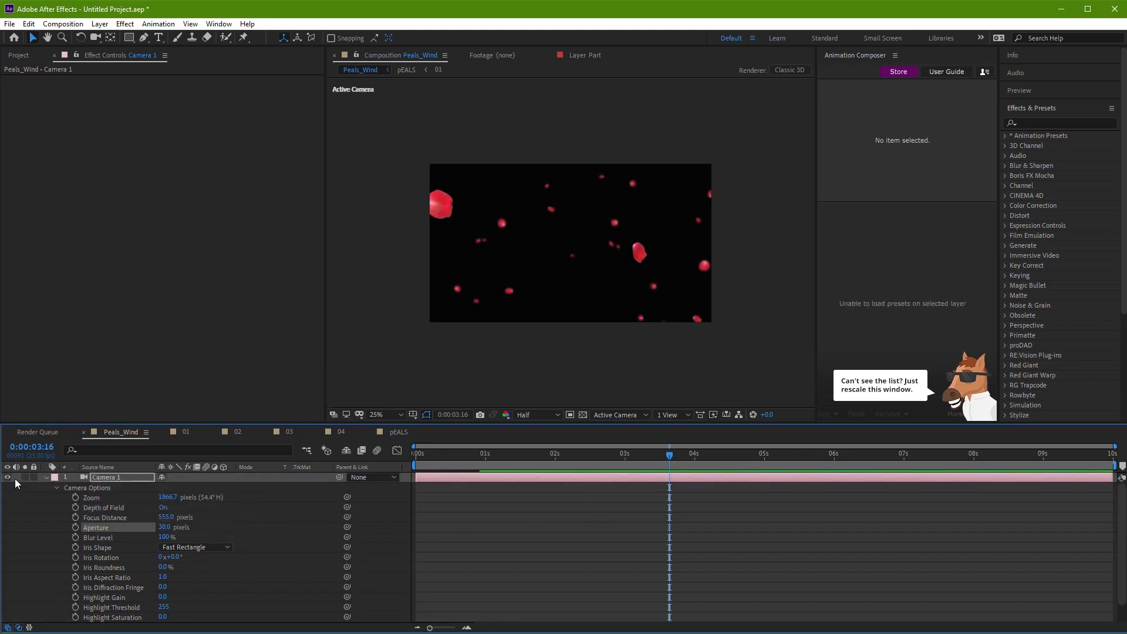
pyautogui.click(45, 477)
# Enable motion blur on the Part layer and check the petals up to about 4 seconds
pyautogui.click(103, 487)
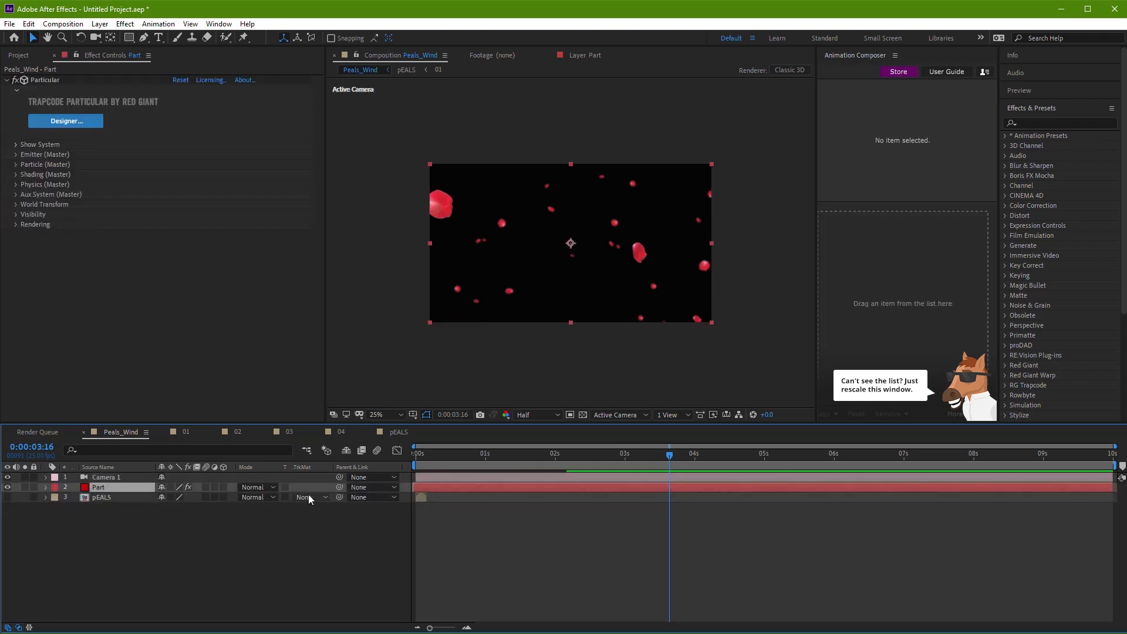
pyautogui.click(205, 487)
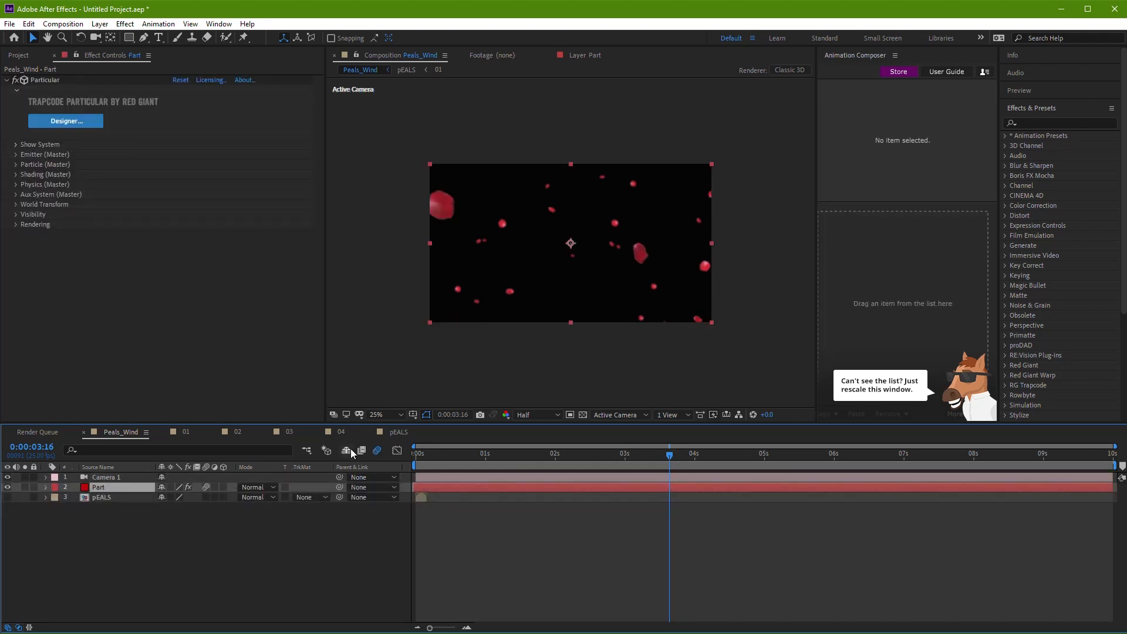
pyautogui.click(641, 457)
pyautogui.moveTo(641, 458); pyautogui.dragTo(700, 462)
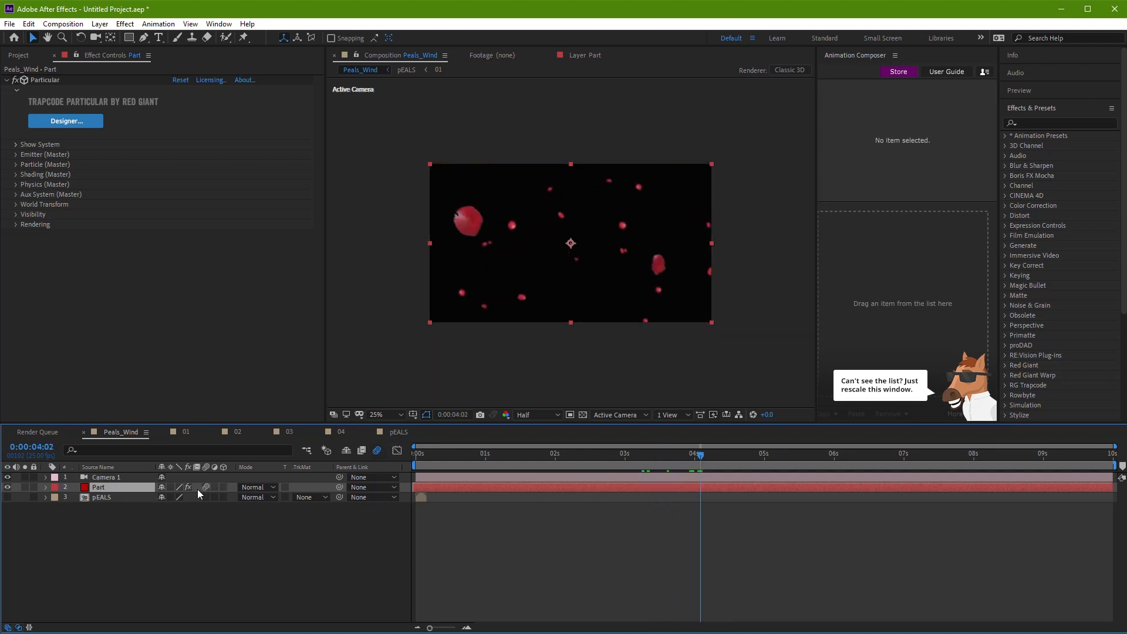
# Show the transparency grid behind the petals and turn off the Part layer's motion blur
pyautogui.click(171, 487)
pyautogui.click(578, 416)
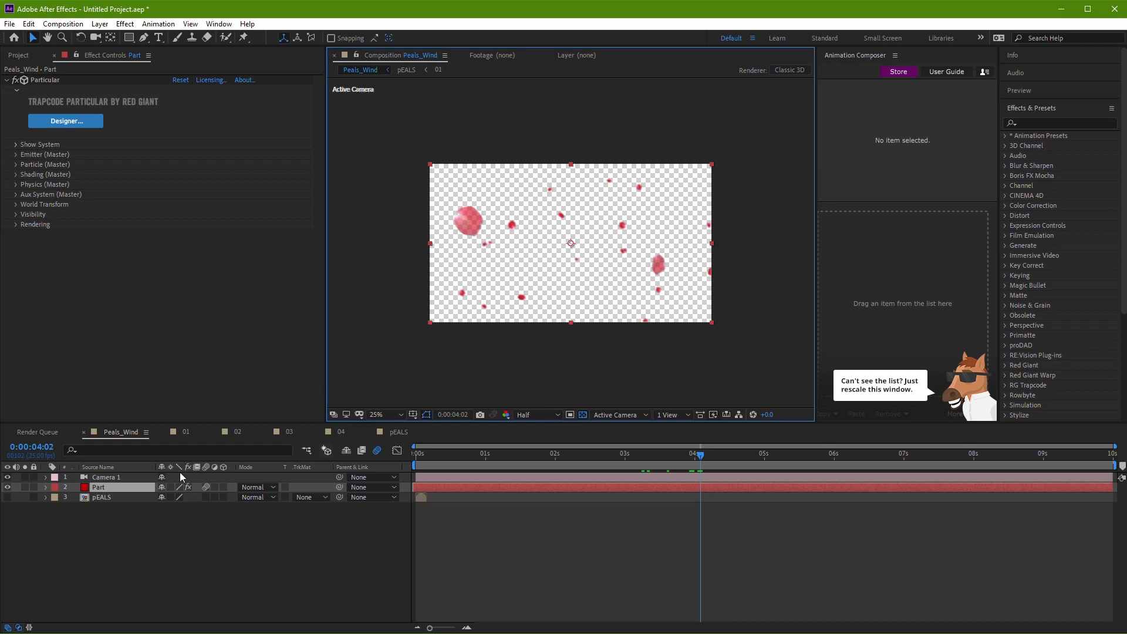
pyautogui.click(206, 487)
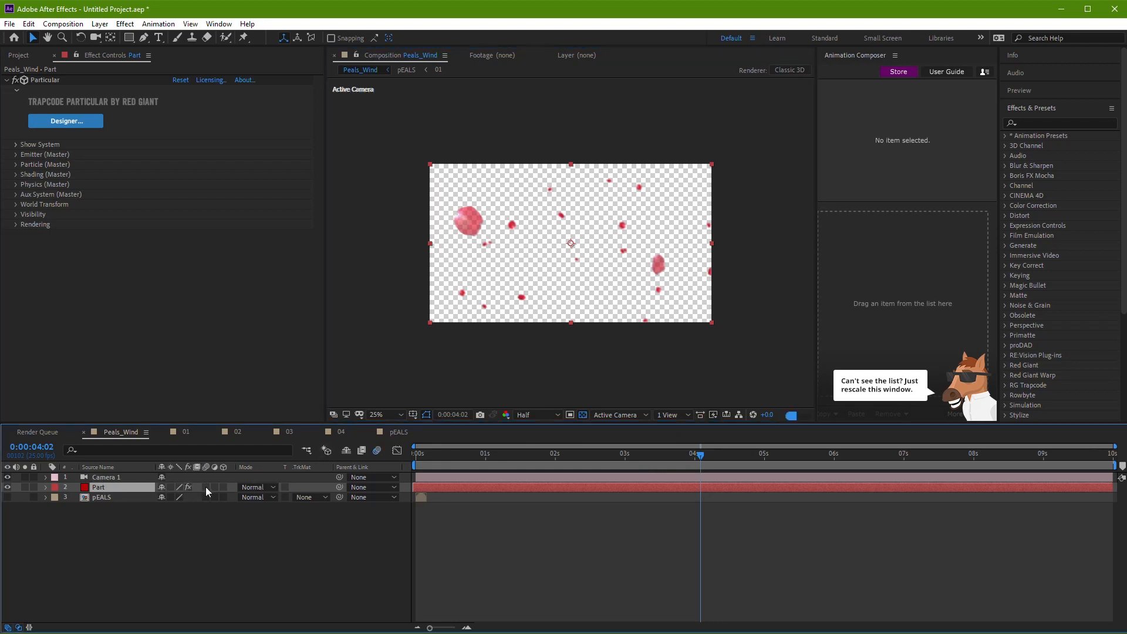
# Play back the petal animation over the transparency grid
pyautogui.press('h')
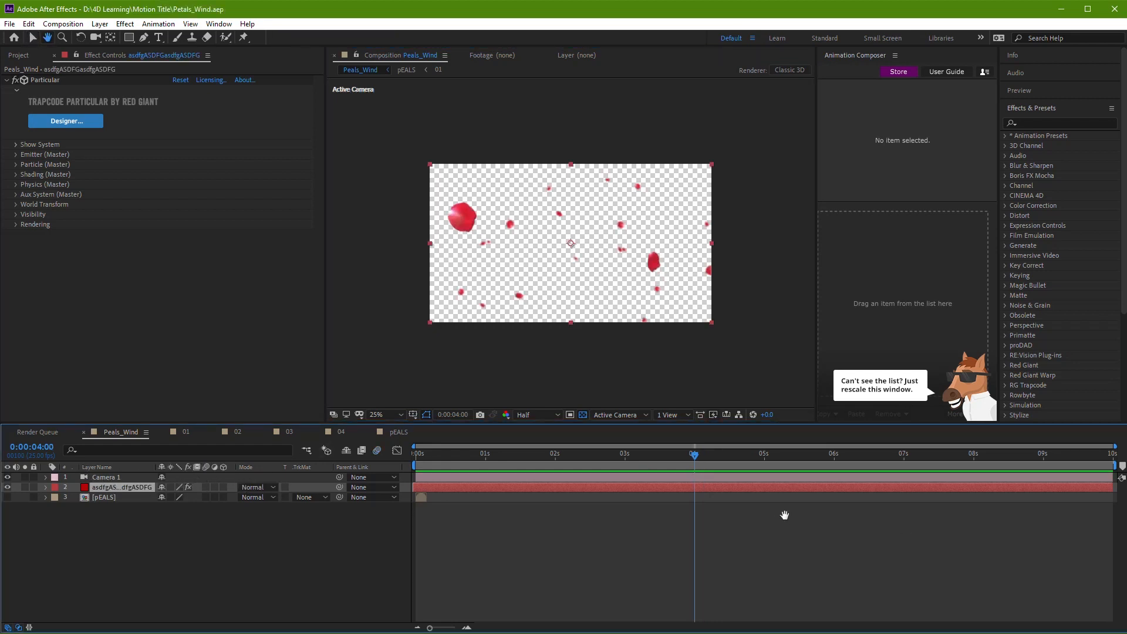
pyautogui.press('space')
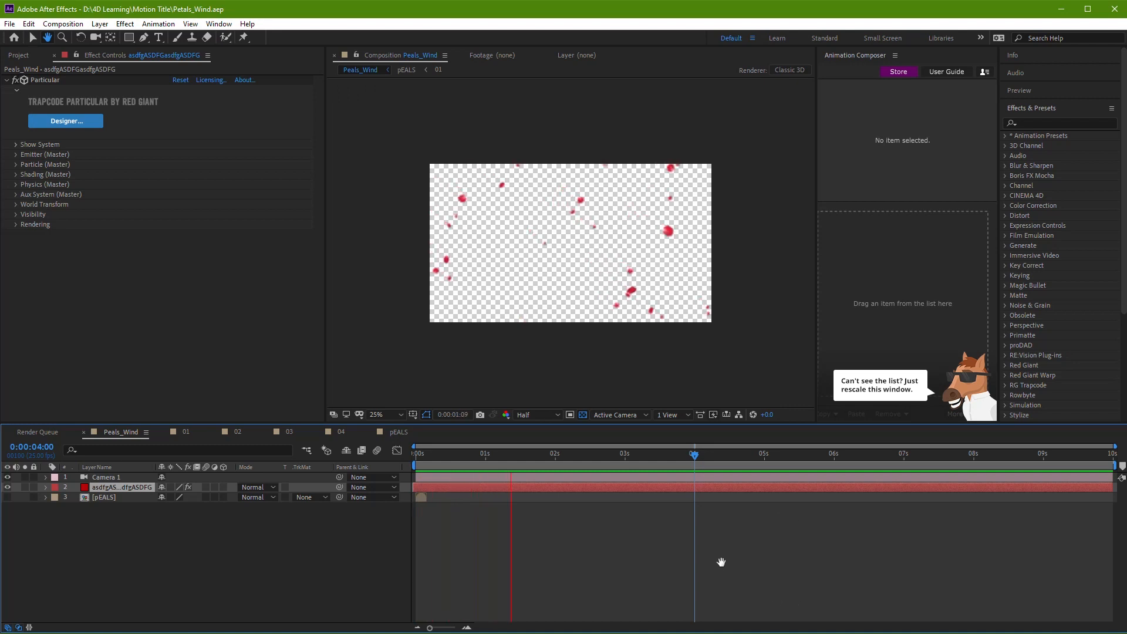